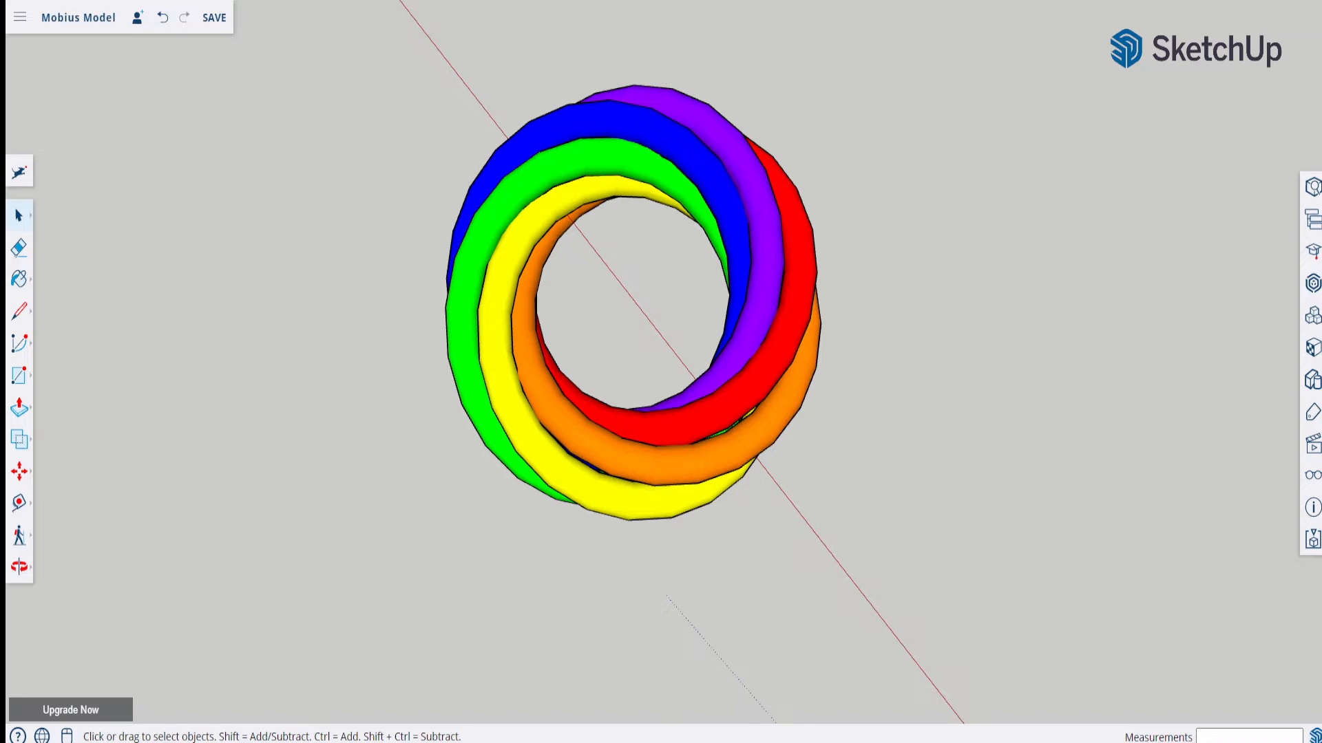
- Draw a 24-sided circle with a 4-inch radius, centred on the origin and flat on the ground plane
scroll(397, 234, "down", 10)
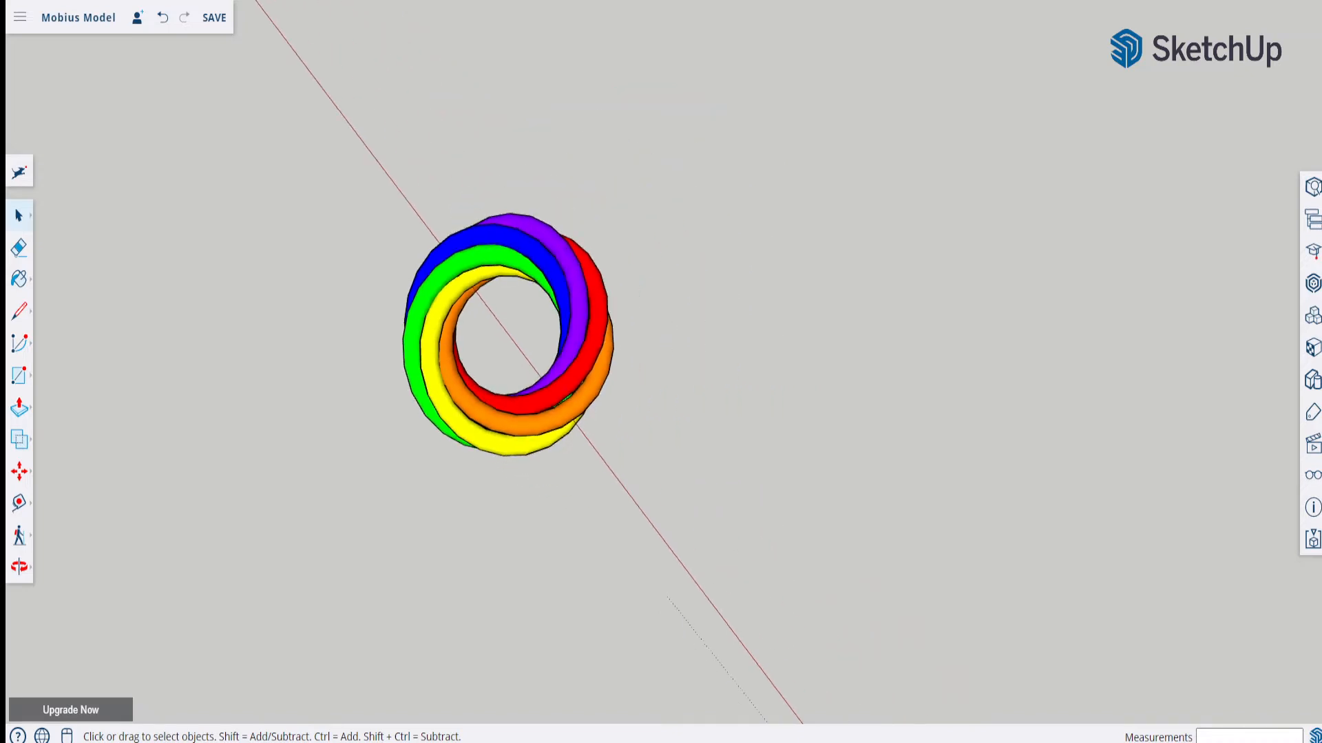
scroll(387, 200, "down", 4)
scroll(302, 466, "up", 3)
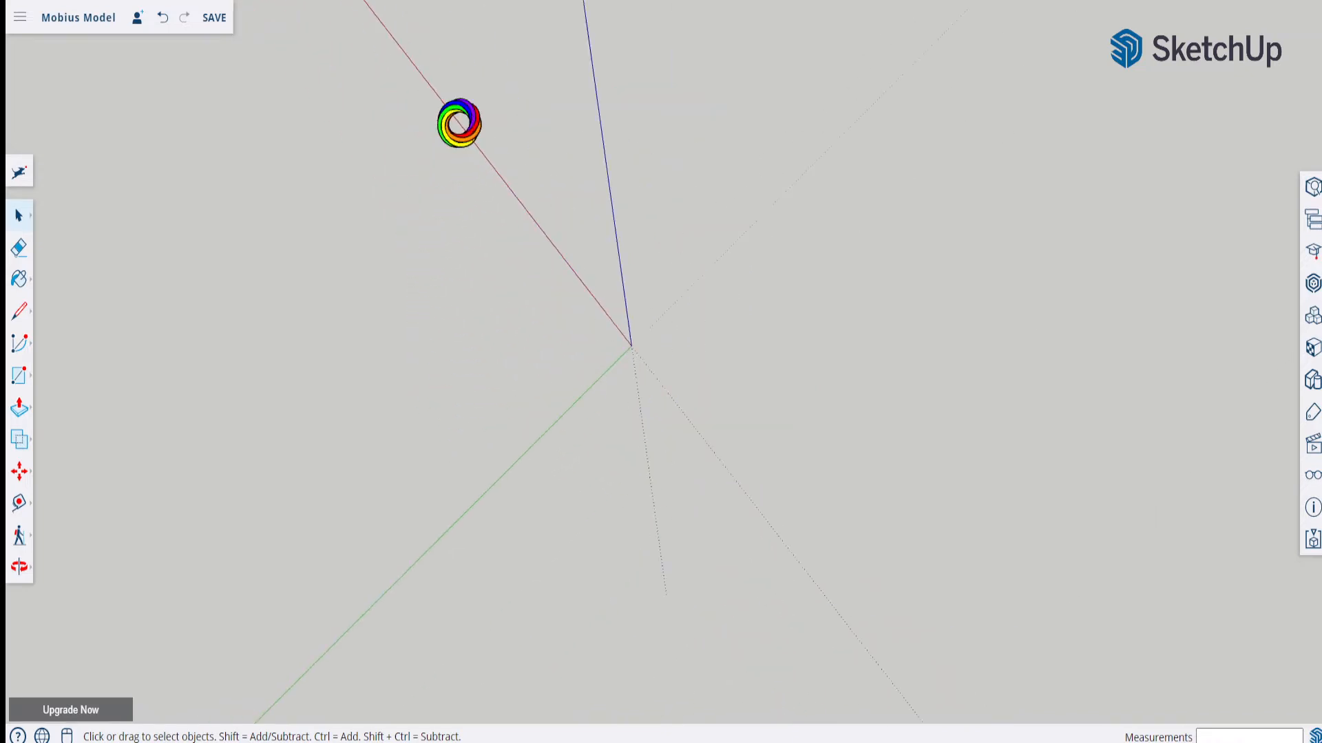
middle_click_drag(646, 393, 540, 399)
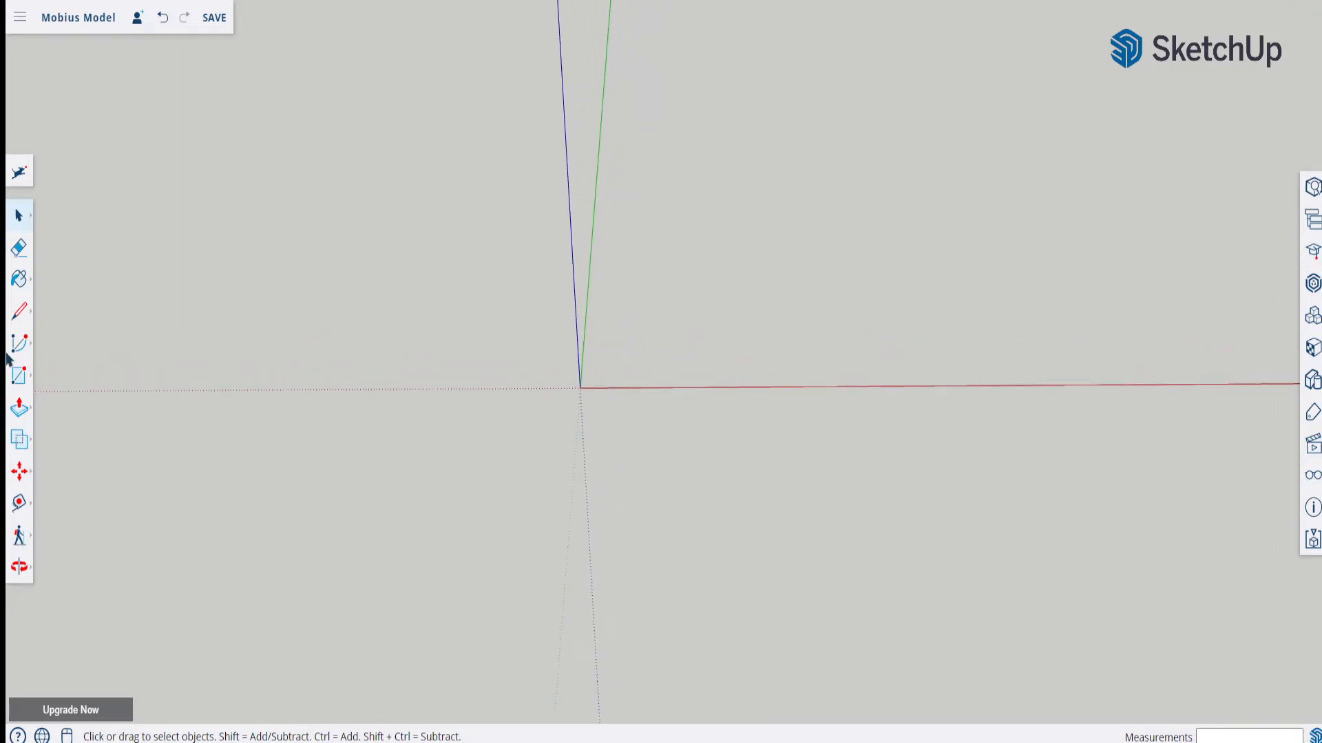
left_click(18, 377)
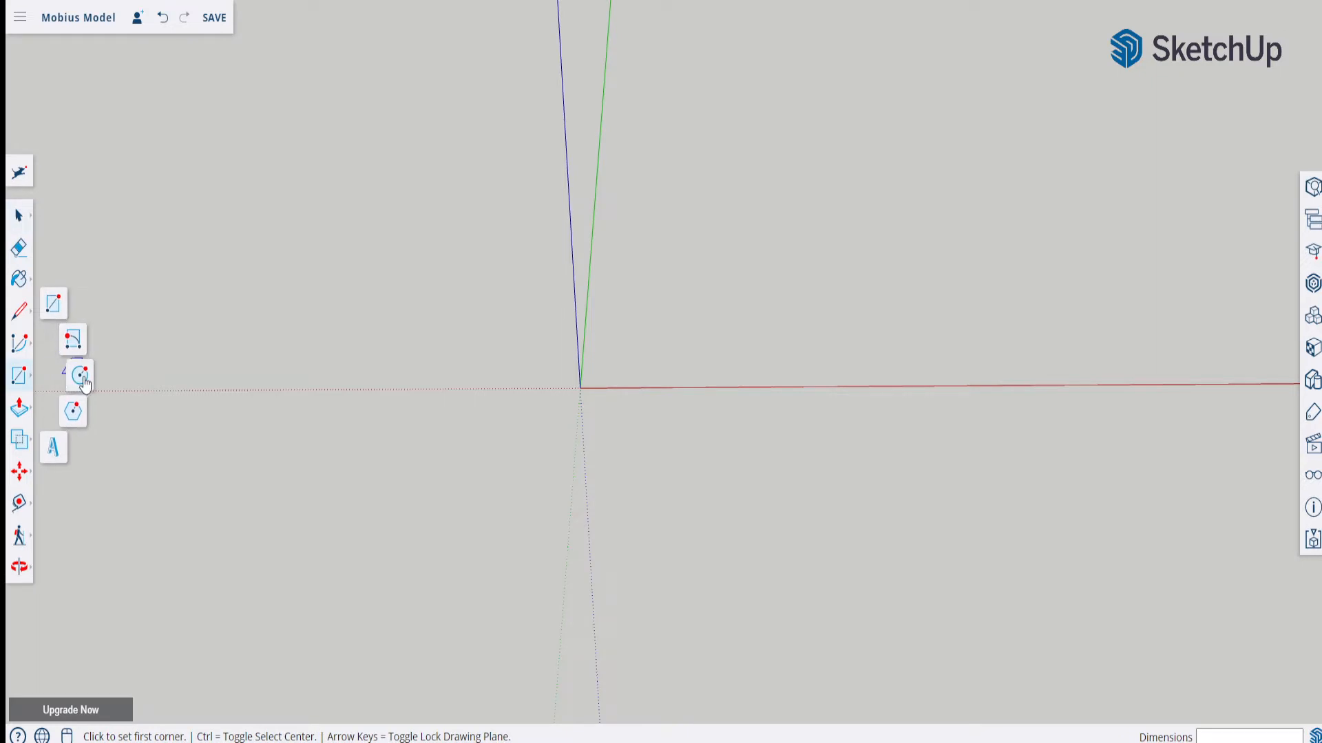
left_click(83, 381)
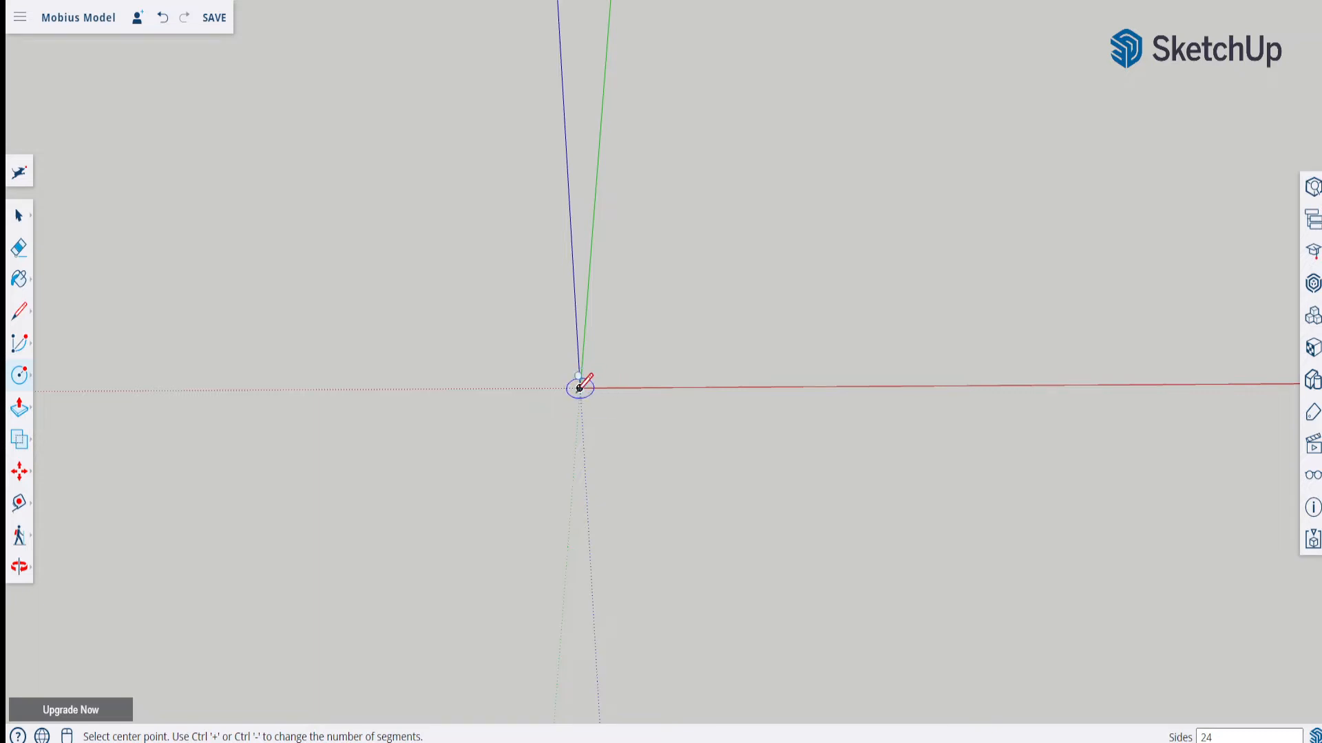
left_click(579, 388)
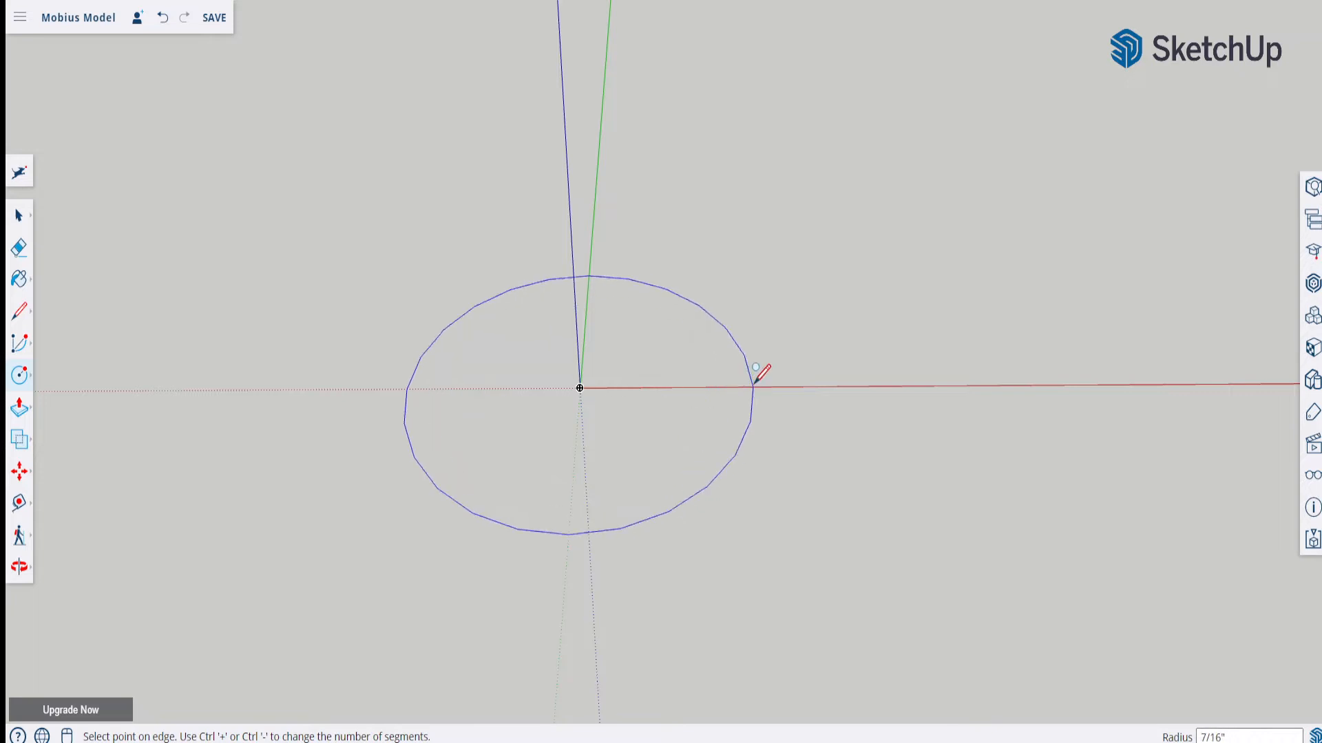
key("Return")
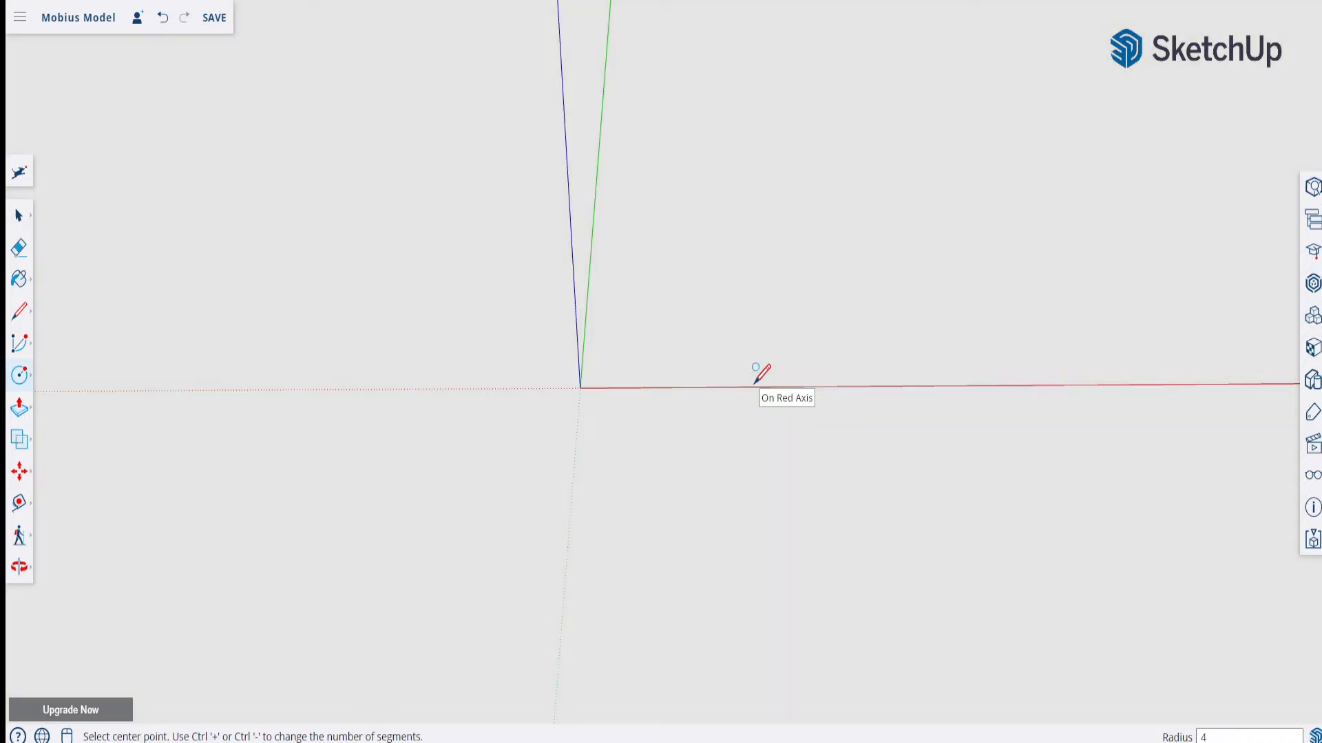
scroll(413, 419, "down", 2)
scroll(459, 410, "down", 3)
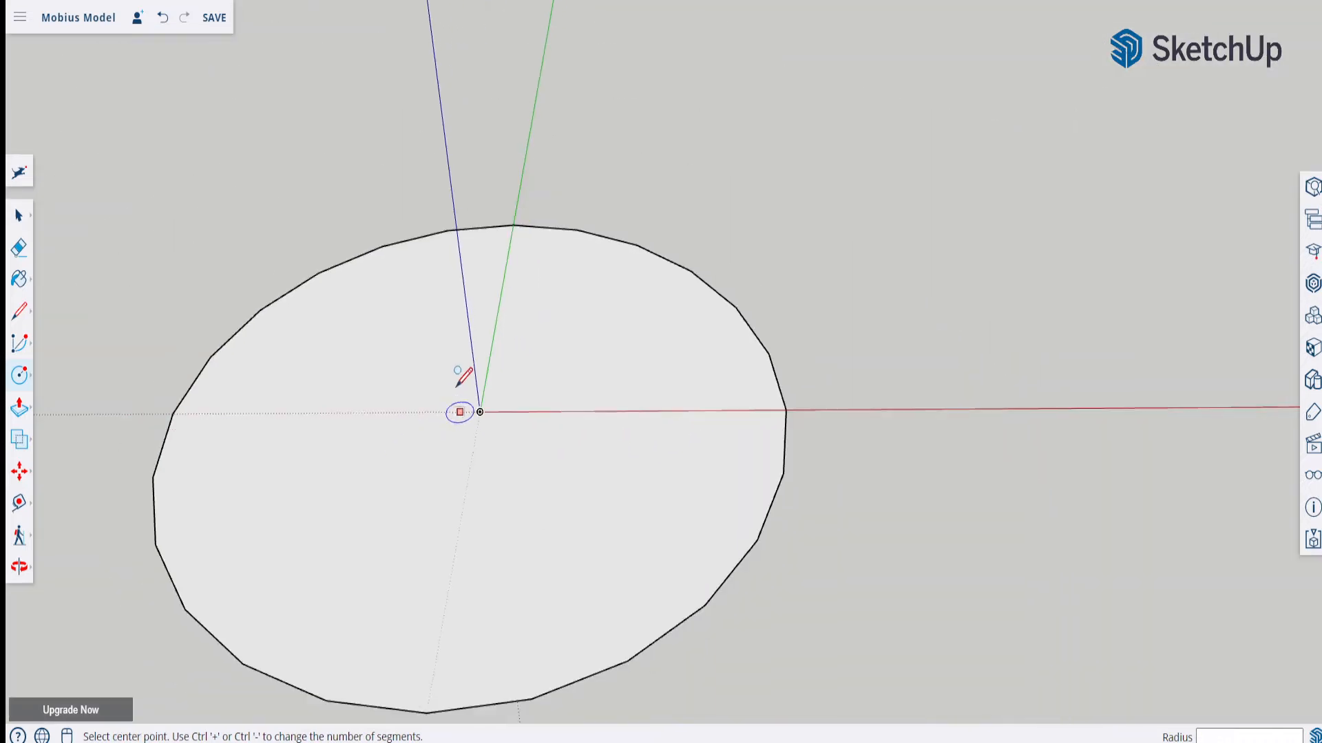
scroll(459, 413, "up", 3)
scroll(465, 432, "up", 2)
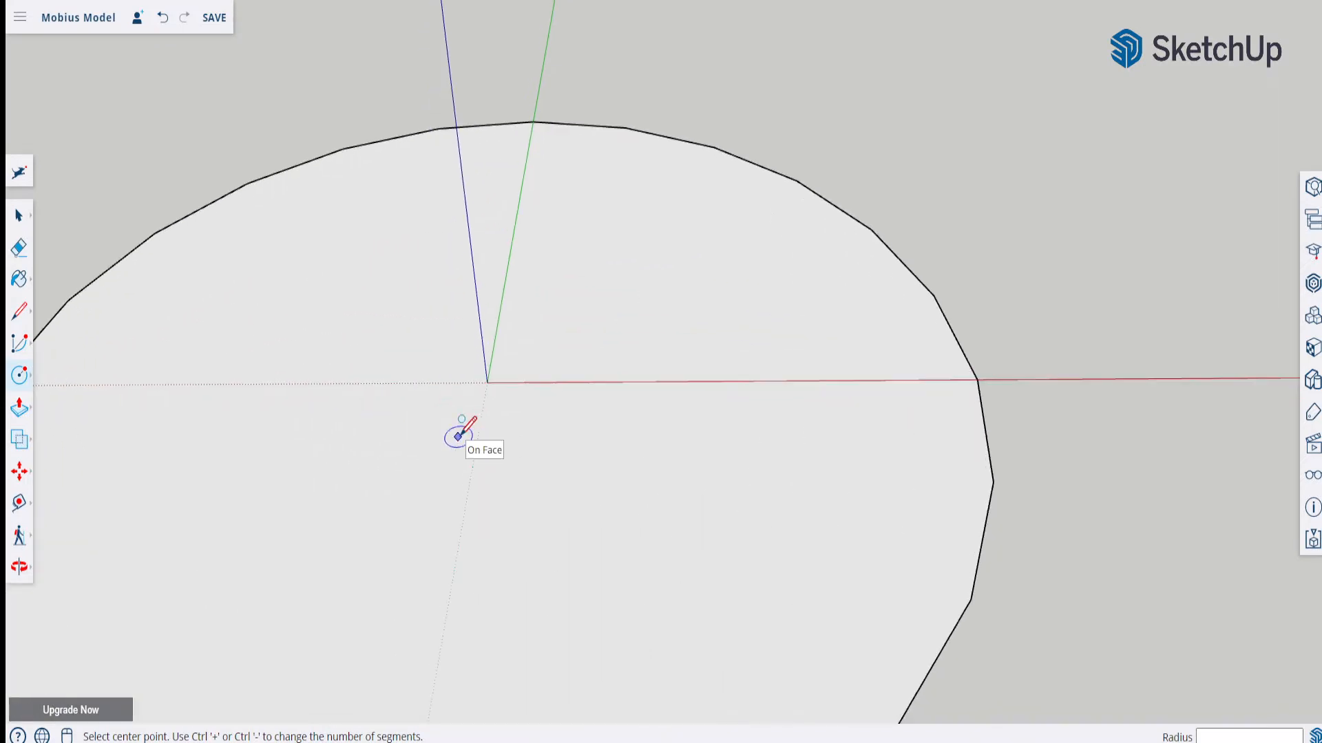
scroll(465, 433, "down", 3)
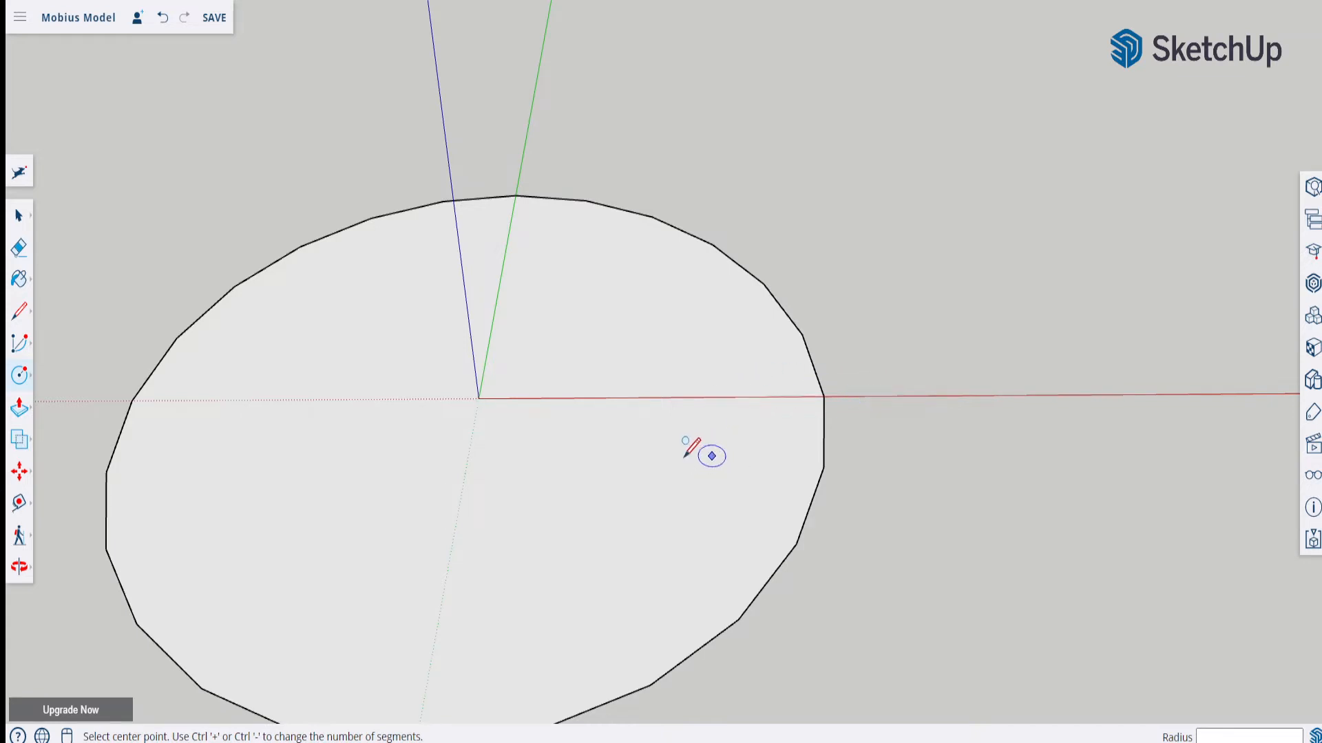
scroll(675, 428, "down", 3)
scroll(444, 436, "up", 2)
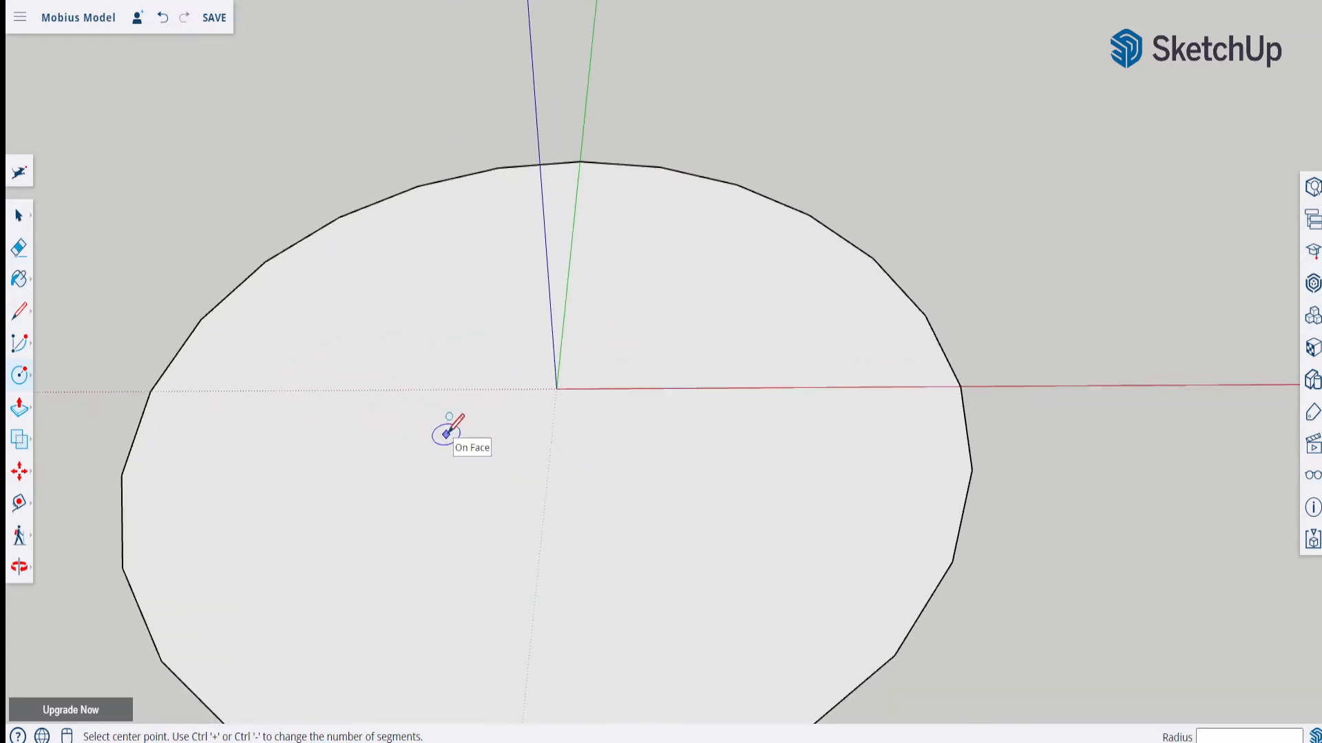
scroll(639, 329, "down", 2)
scroll(603, 441, "up", 2)
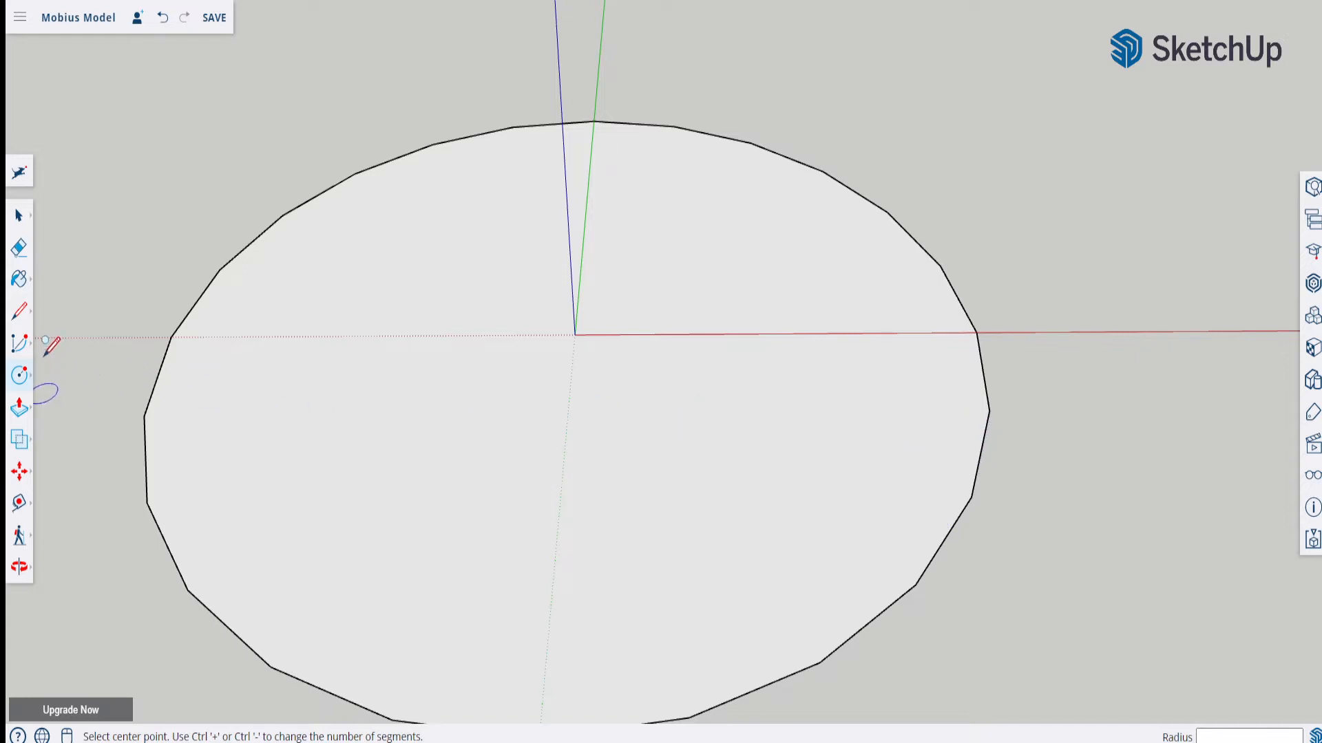
- Create a guide line parallel to one of the circle's edge segments, passing through the origin
left_click(17, 507)
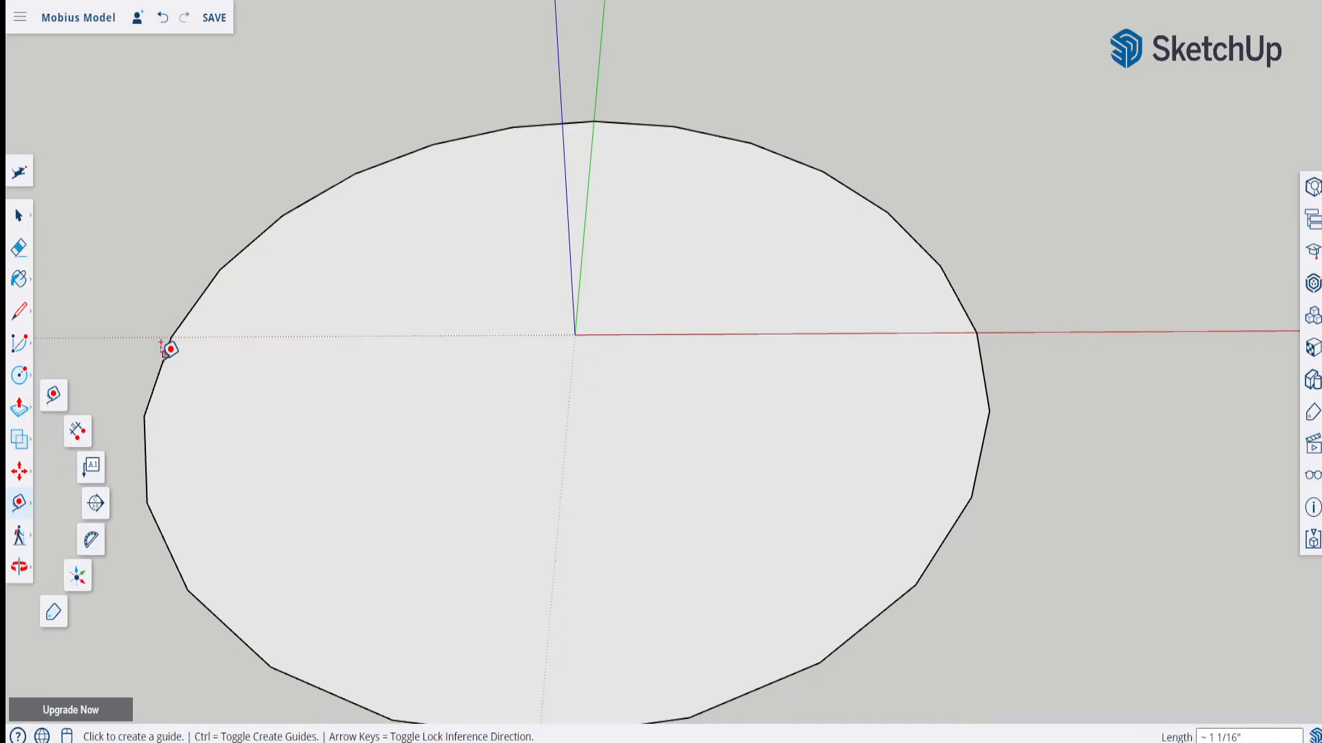
left_click(158, 375)
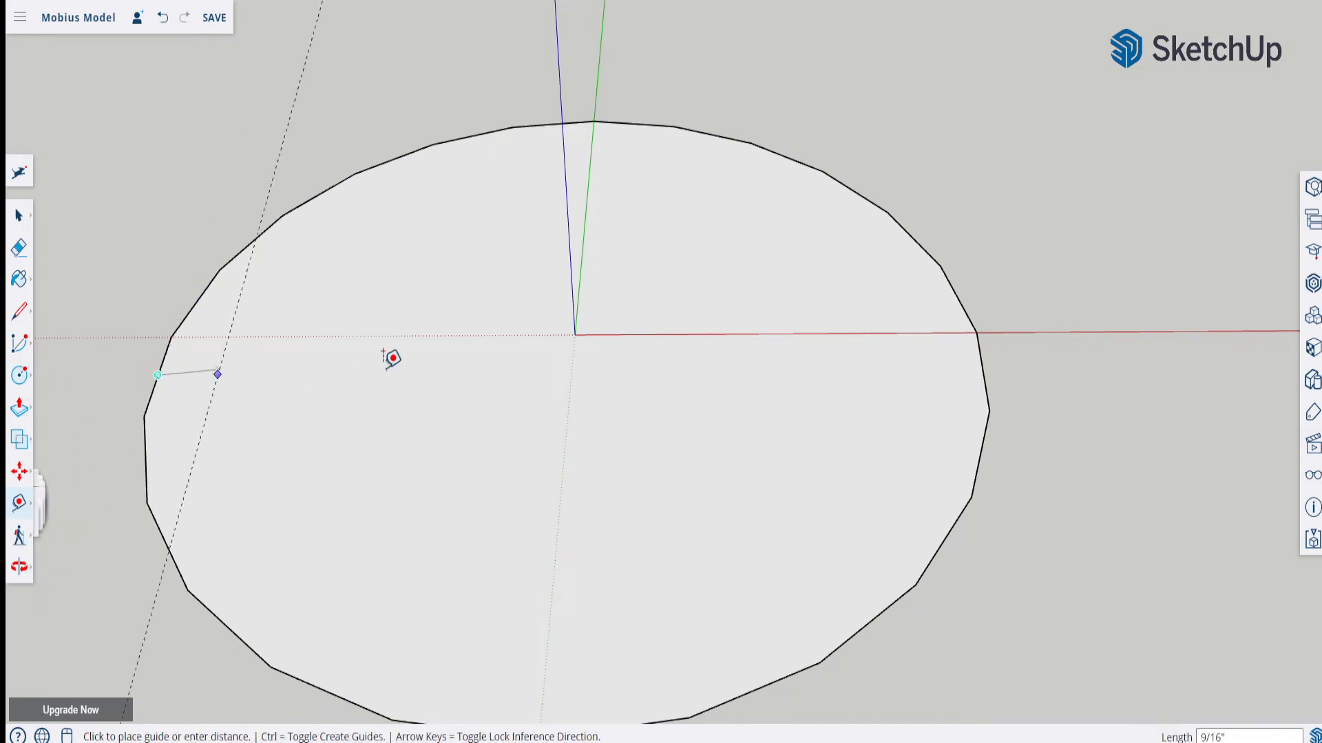
left_click(576, 335)
scroll(666, 260, "down", 2)
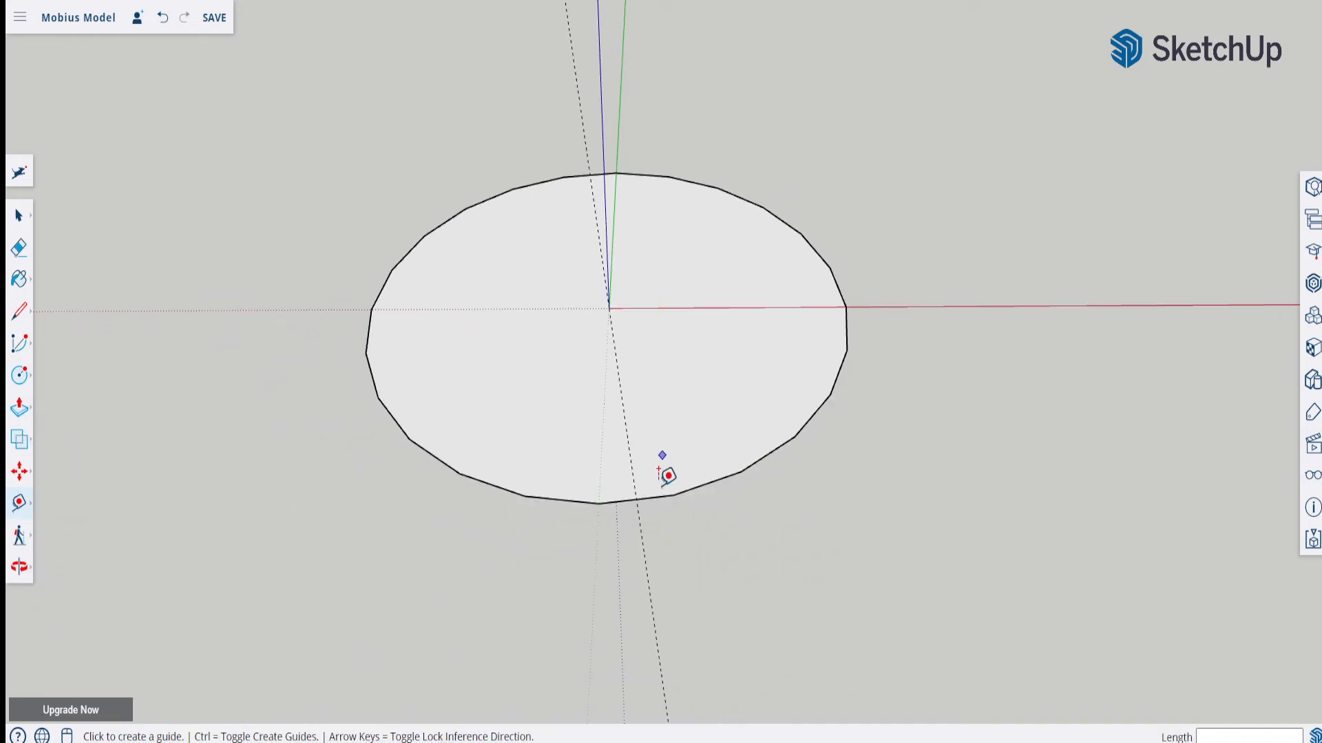
- Place a parallel guide 0.5 inch outside the circle, offset from the edge segment that the central guide crosses at its midpoint
scroll(664, 472, "up", 8)
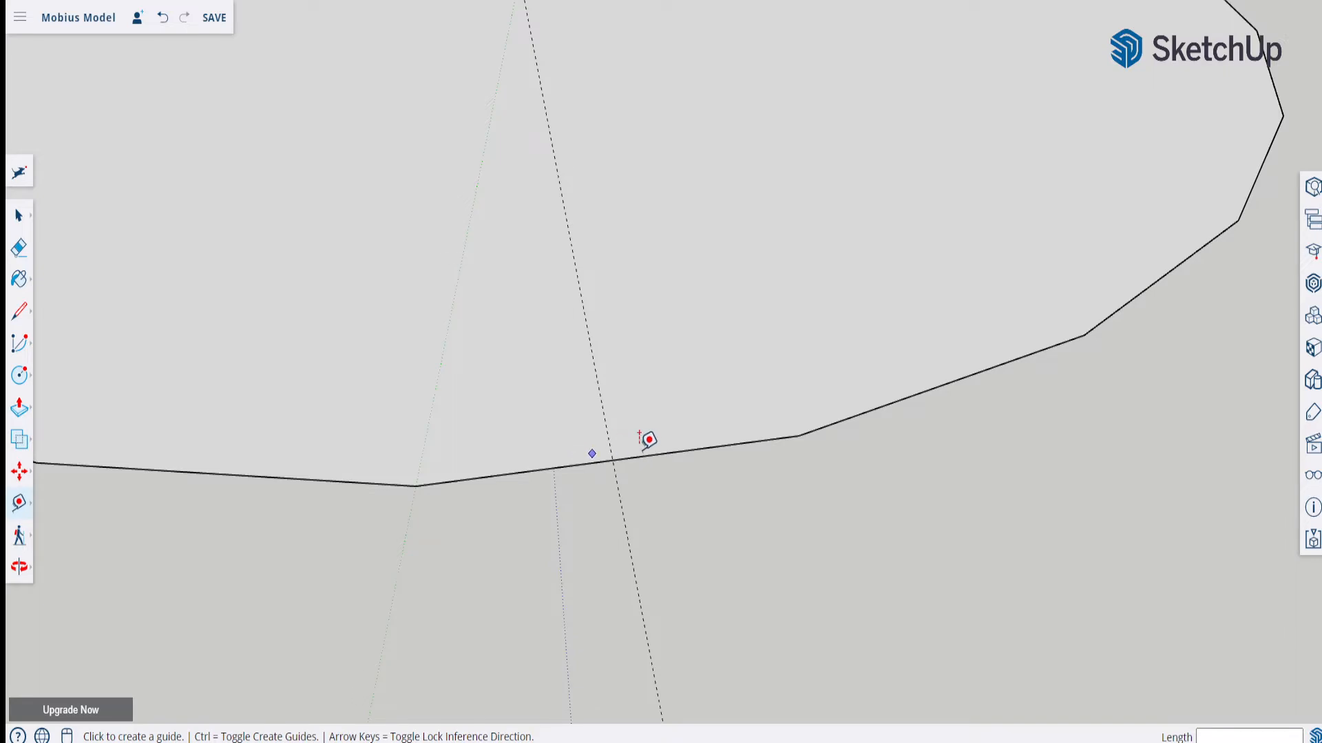
middle_click_drag(511, 476, 754, 442)
scroll(753, 443, "up", 3)
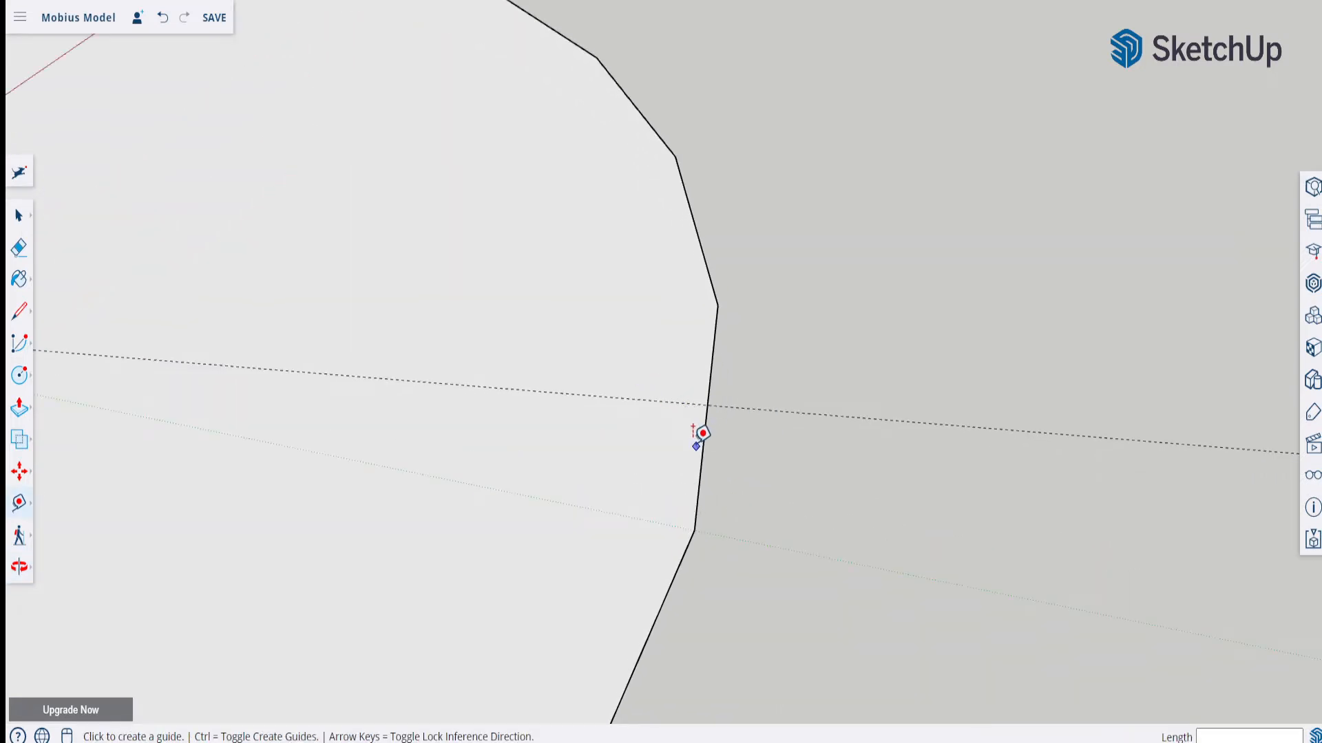
left_click(703, 444)
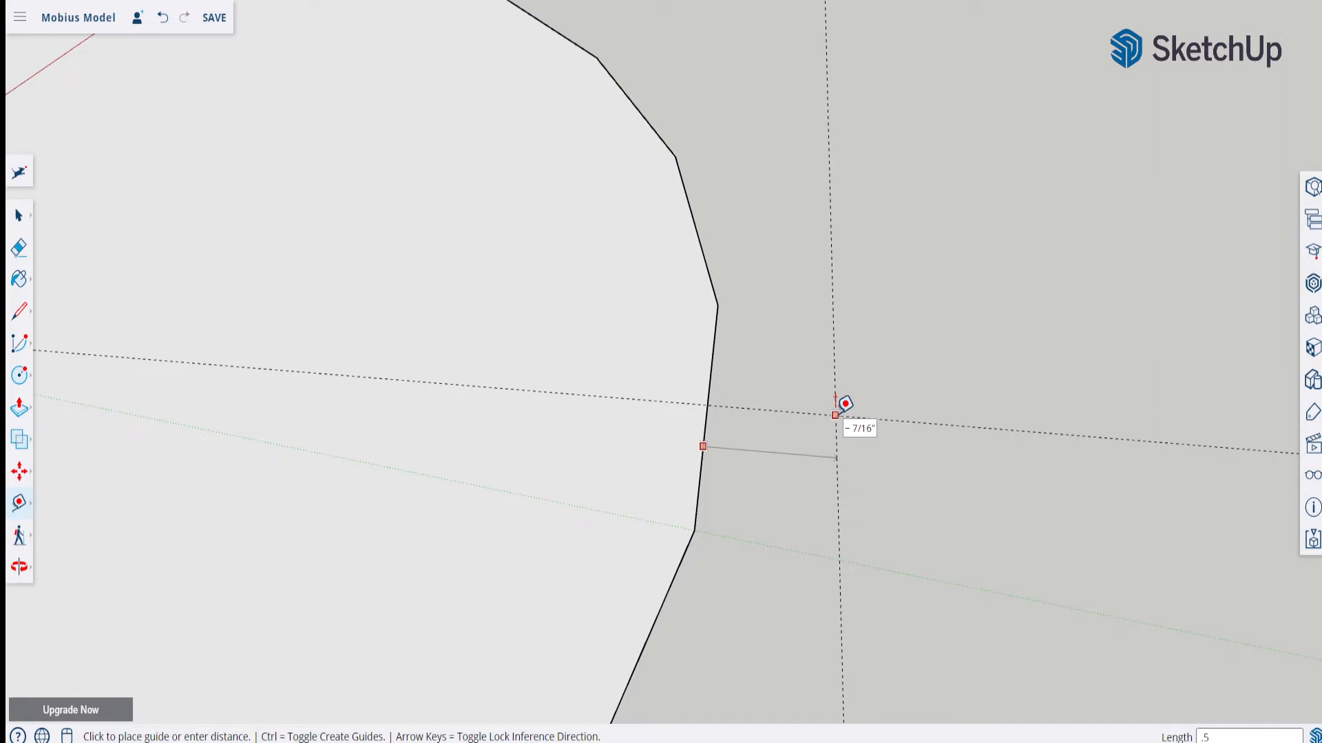
mouse_move(737, 295)
middle_mouse_down()
mouse_move(684, 259)
mouse_move(693, 198)
mouse_move(692, 219)
middle_mouse_up()
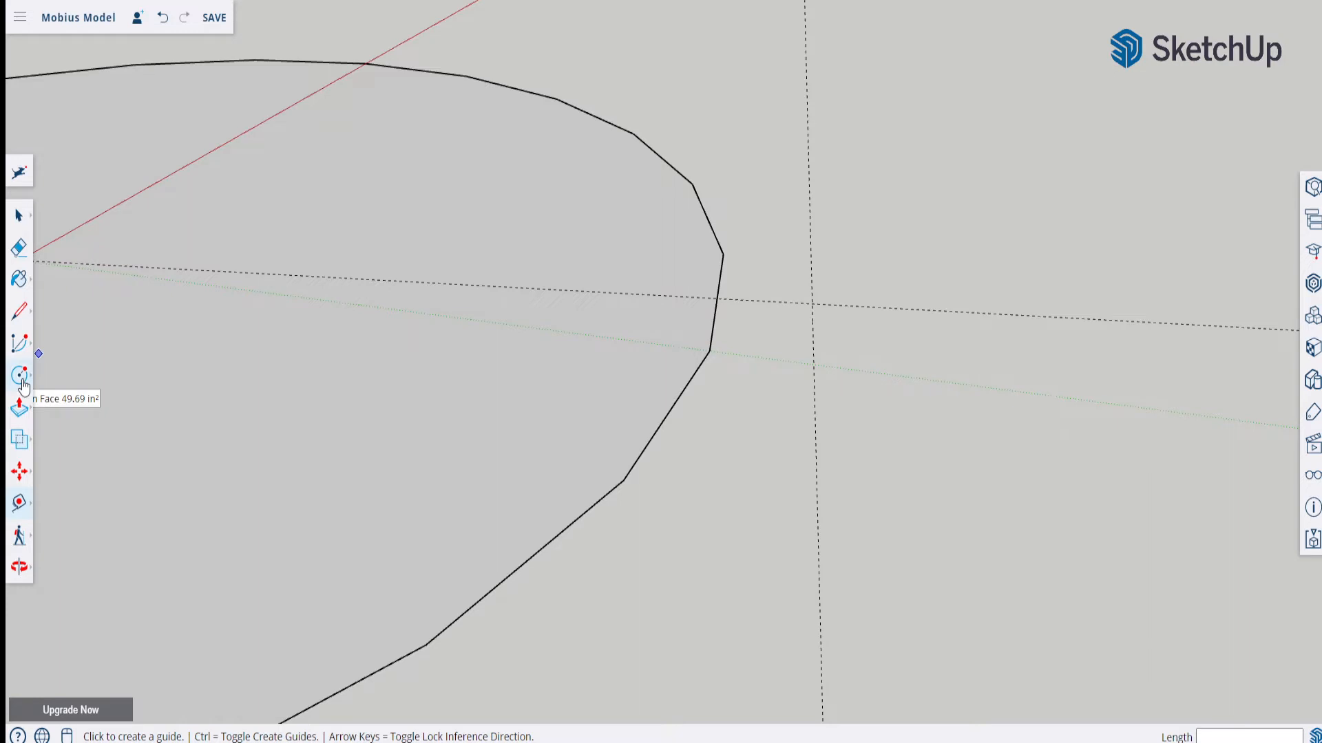
scroll(486, 392, "down", 1)
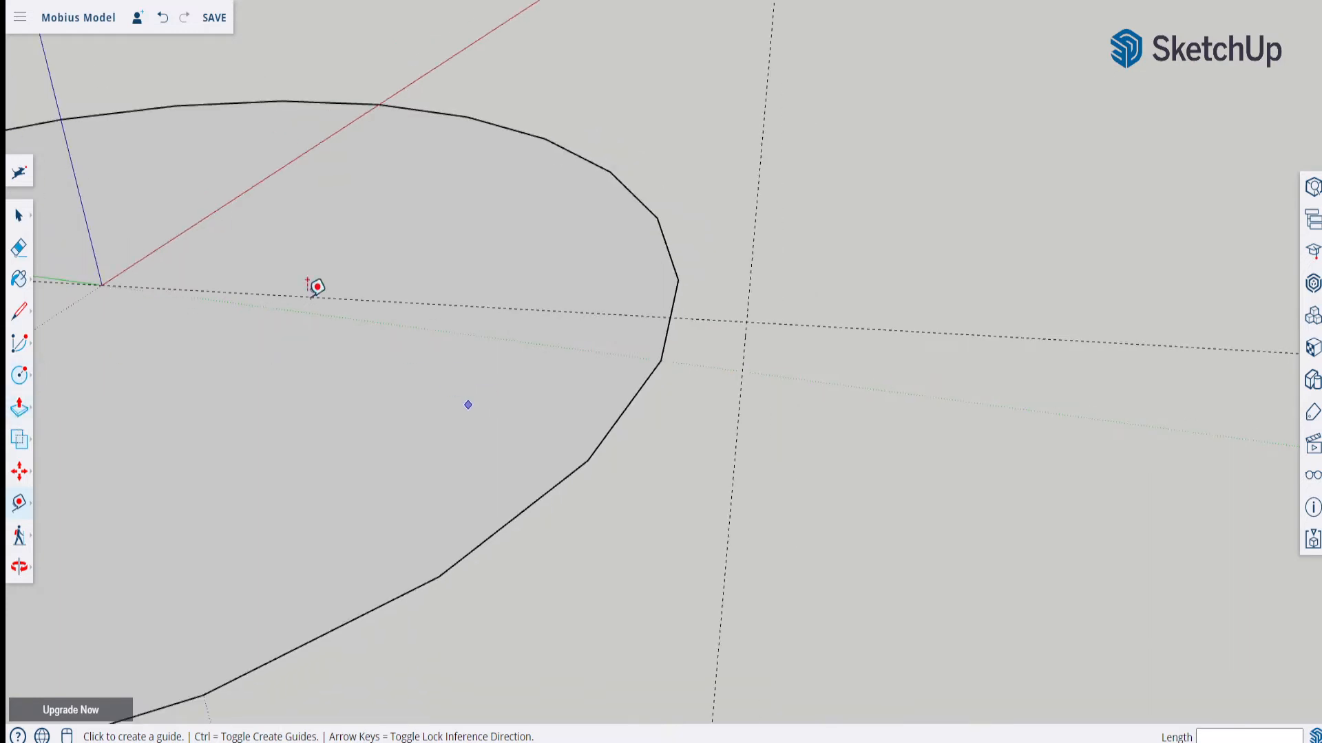
scroll(730, 344, "down", 2)
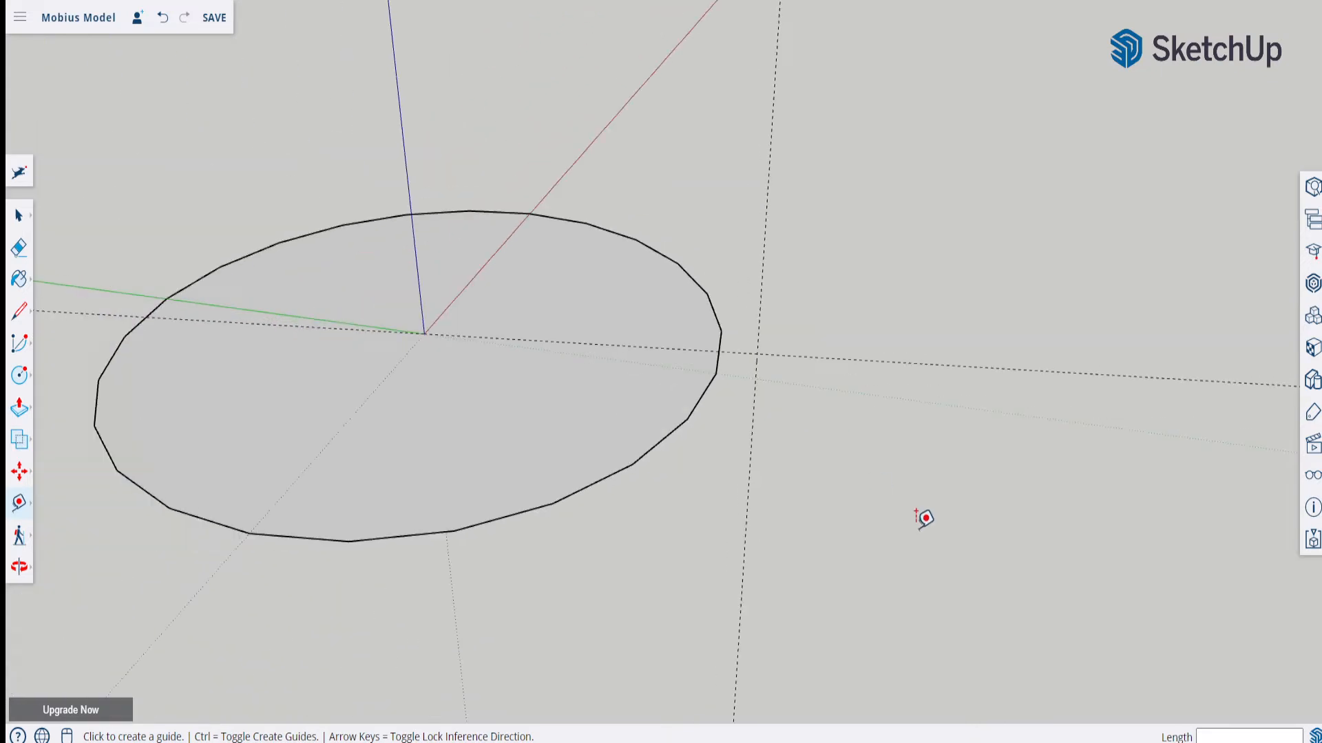
scroll(486, 198, "up", 3)
left_click(507, 155)
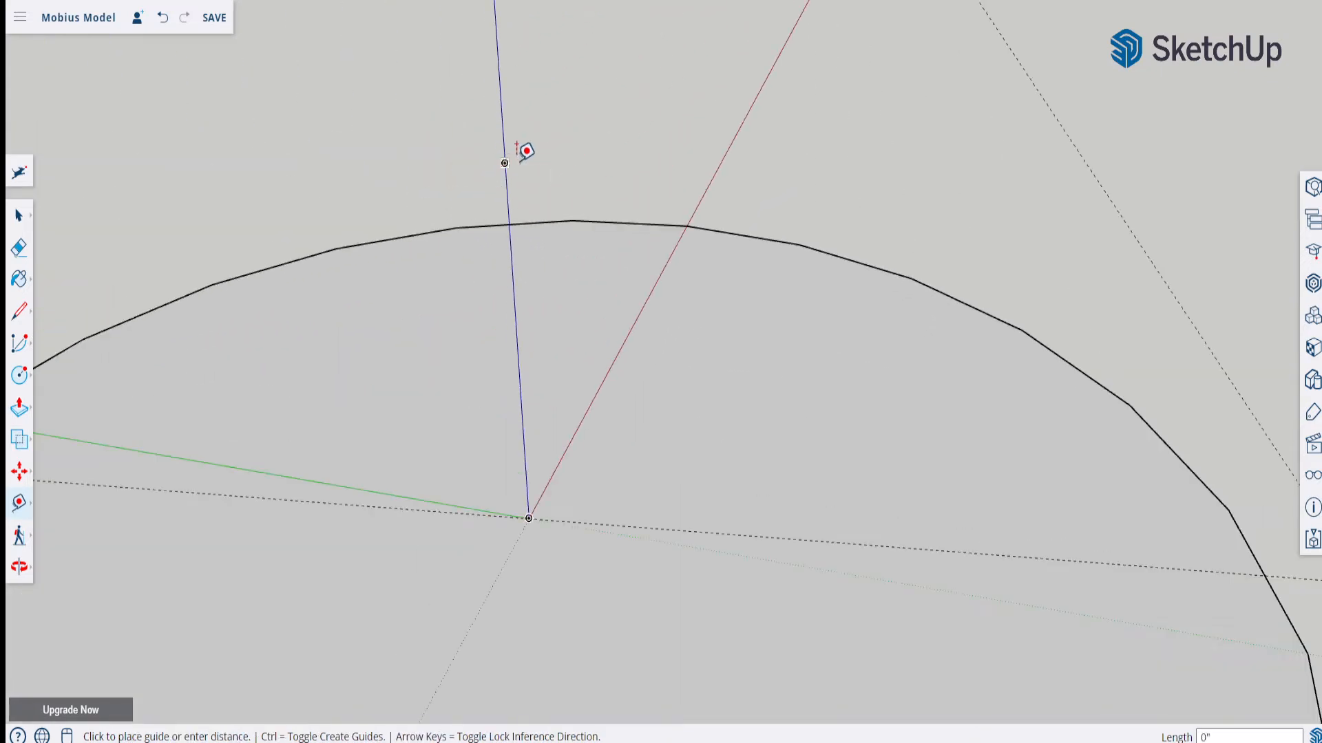
scroll(301, 198, "down", 3)
scroll(292, 209, "down", 1)
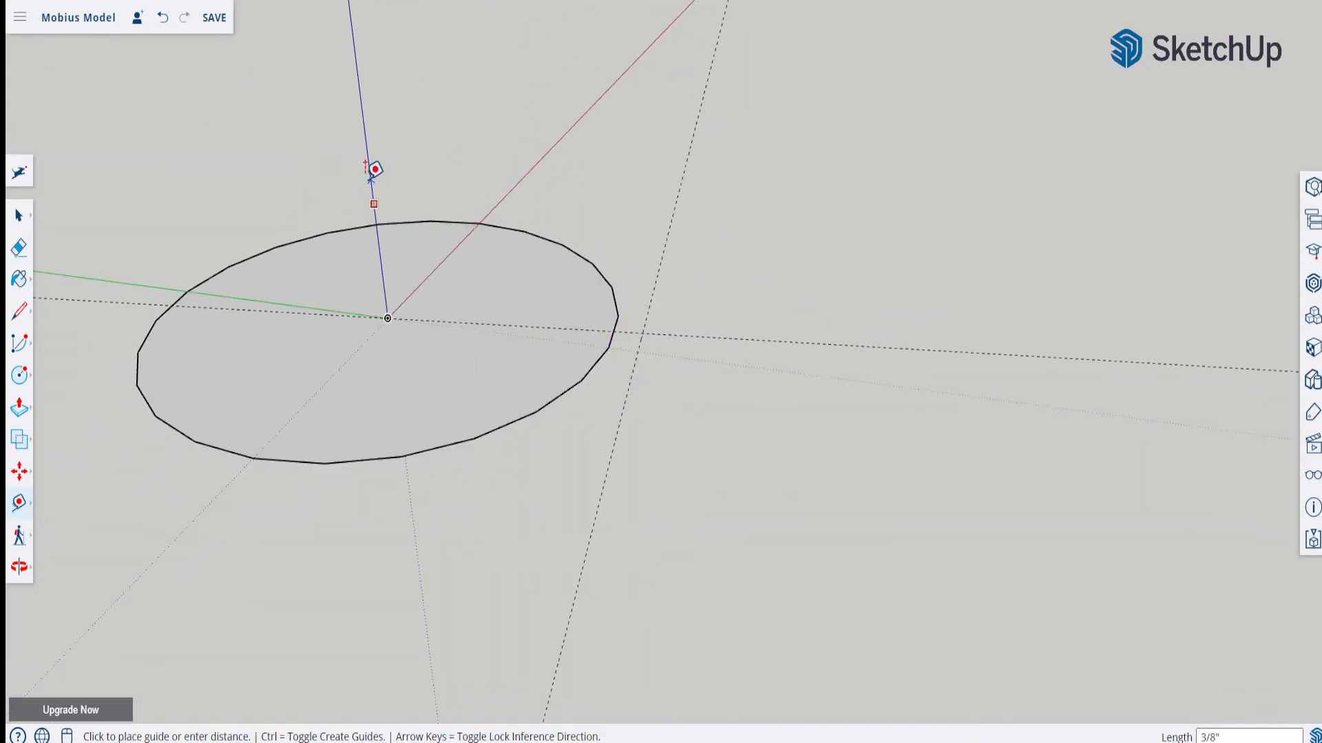
key("Escape")
- Create a vertical guide parallel to the blue axis through the intersection of the two guides outside the circle
left_click(372, 195)
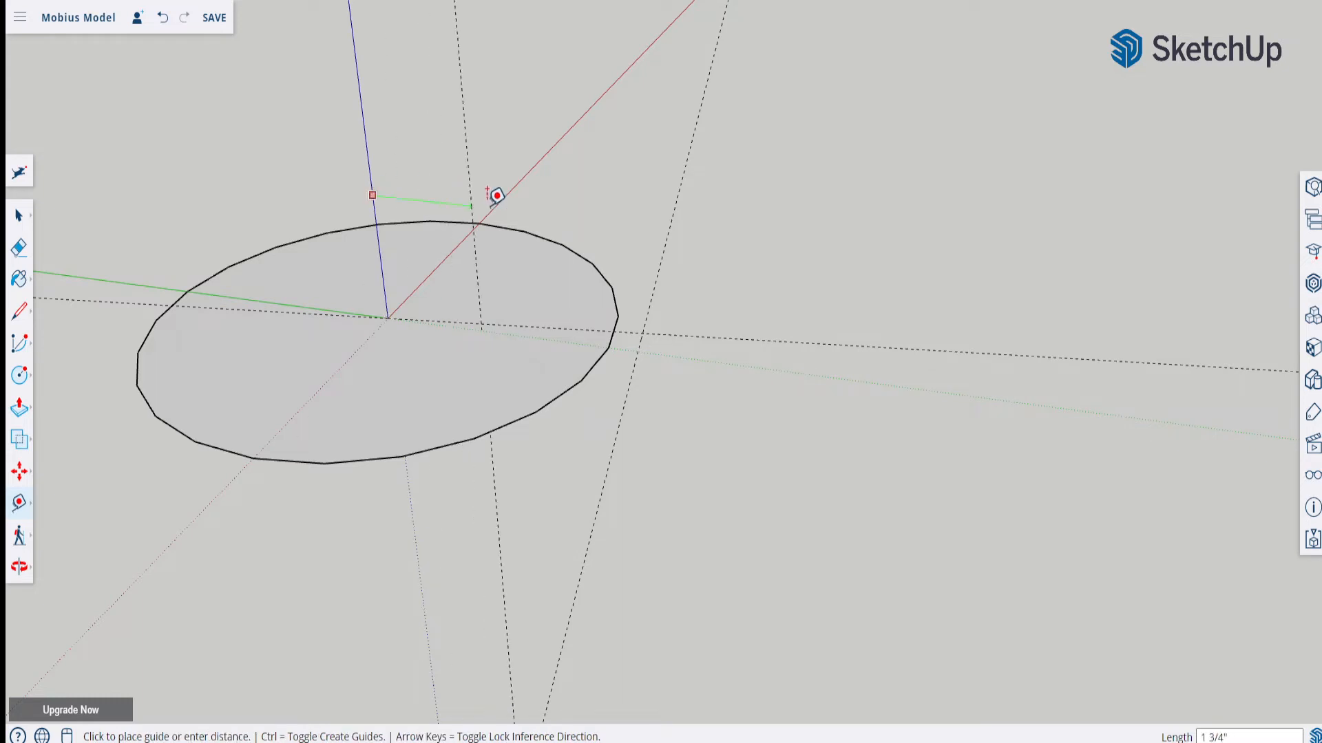
middle_click_drag(618, 248, 691, 275)
scroll(640, 316, "up", 5)
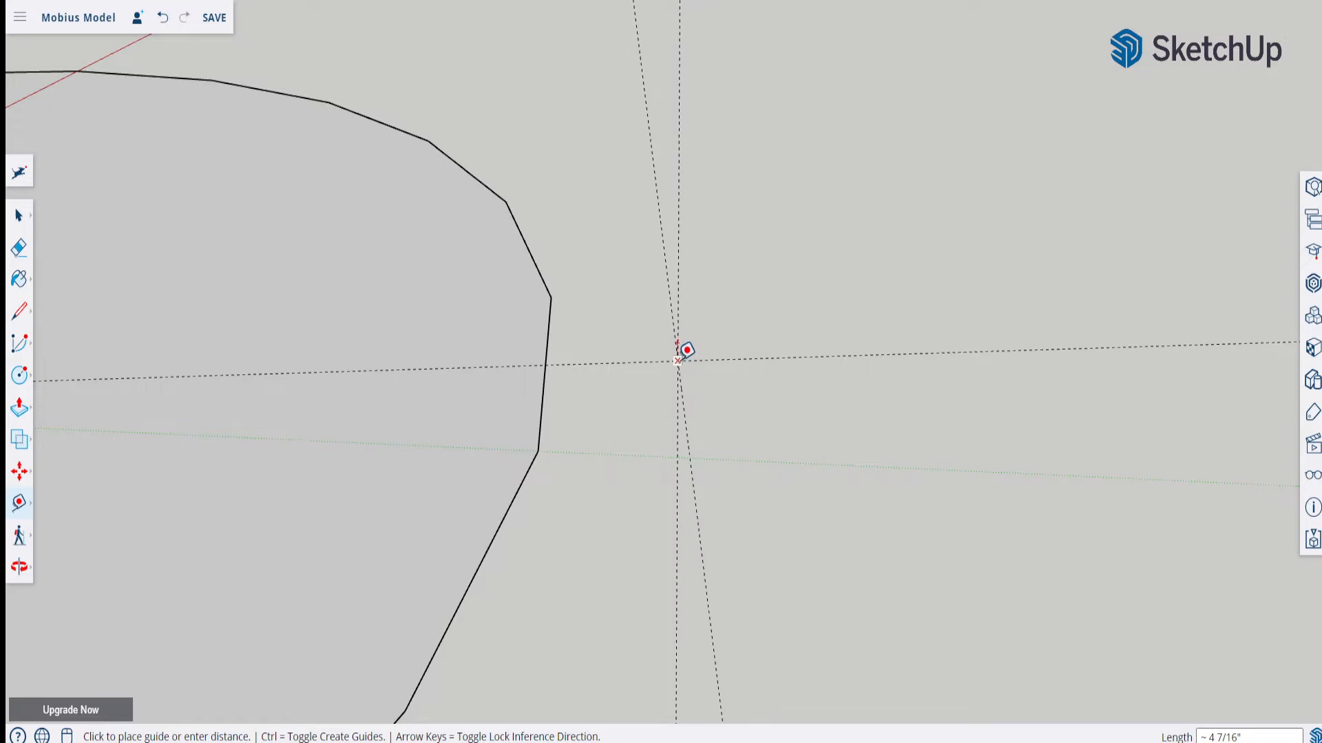
left_click(688, 348)
middle_click_drag(684, 348, 541, 318)
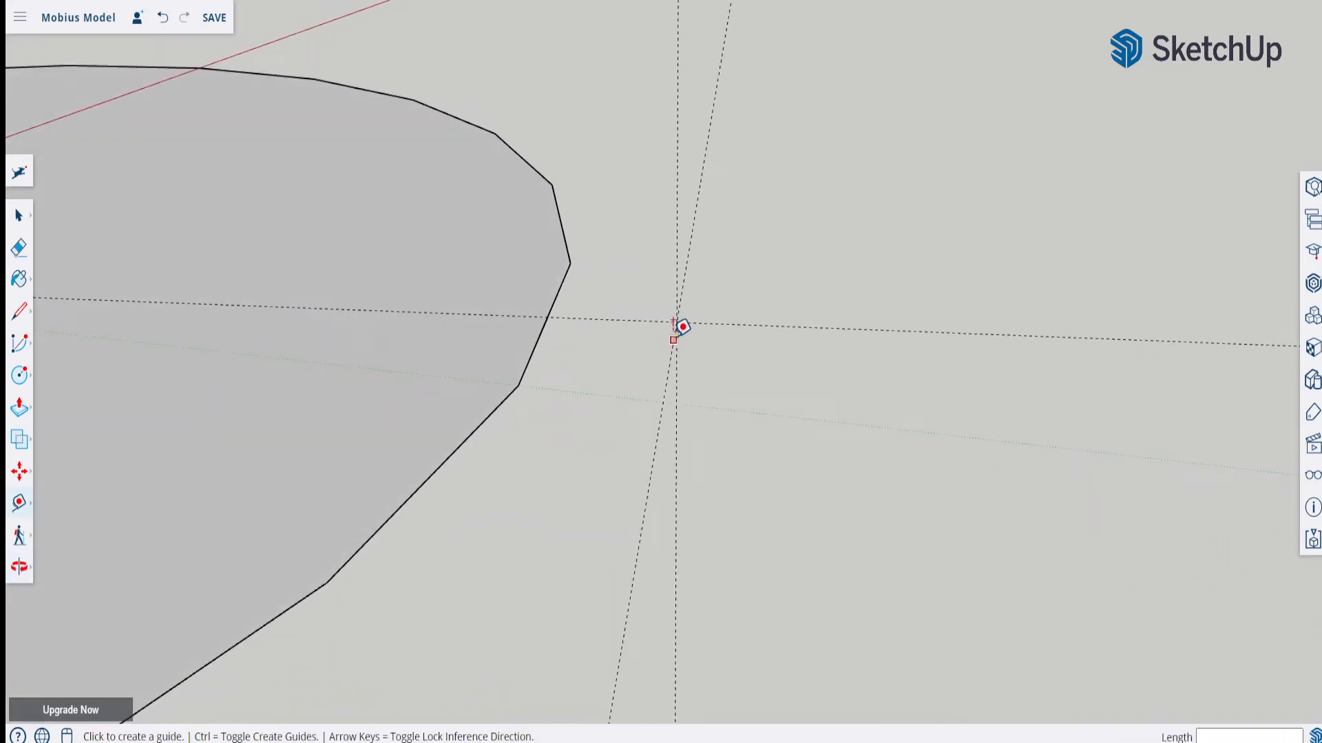
- Draw an upright rotated rectangle, 1/2 inch by about 3/8 inch, from the circle's edge midpoint to the guide intersection and up the vertical guide
scroll(539, 294, "down", 2)
scroll(621, 291, "up", 2)
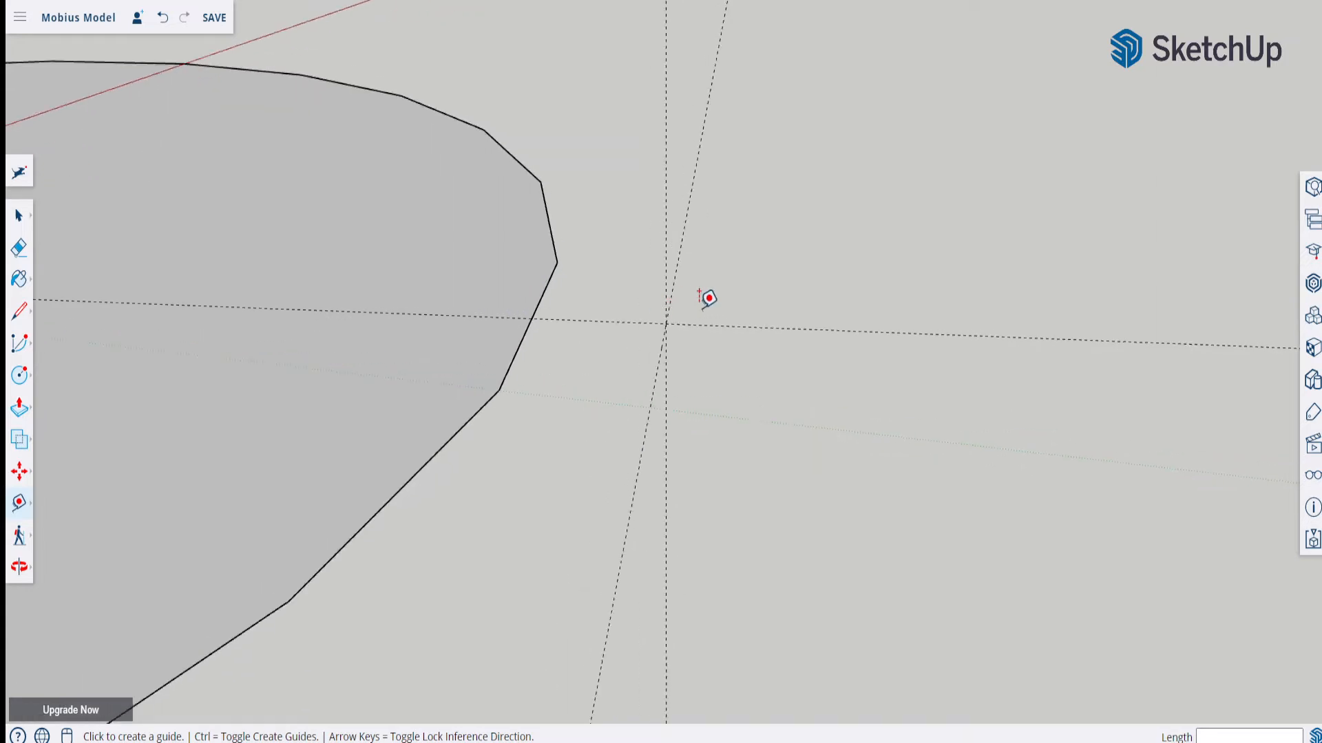
middle_click_drag(708, 298, 766, 355)
key("t")
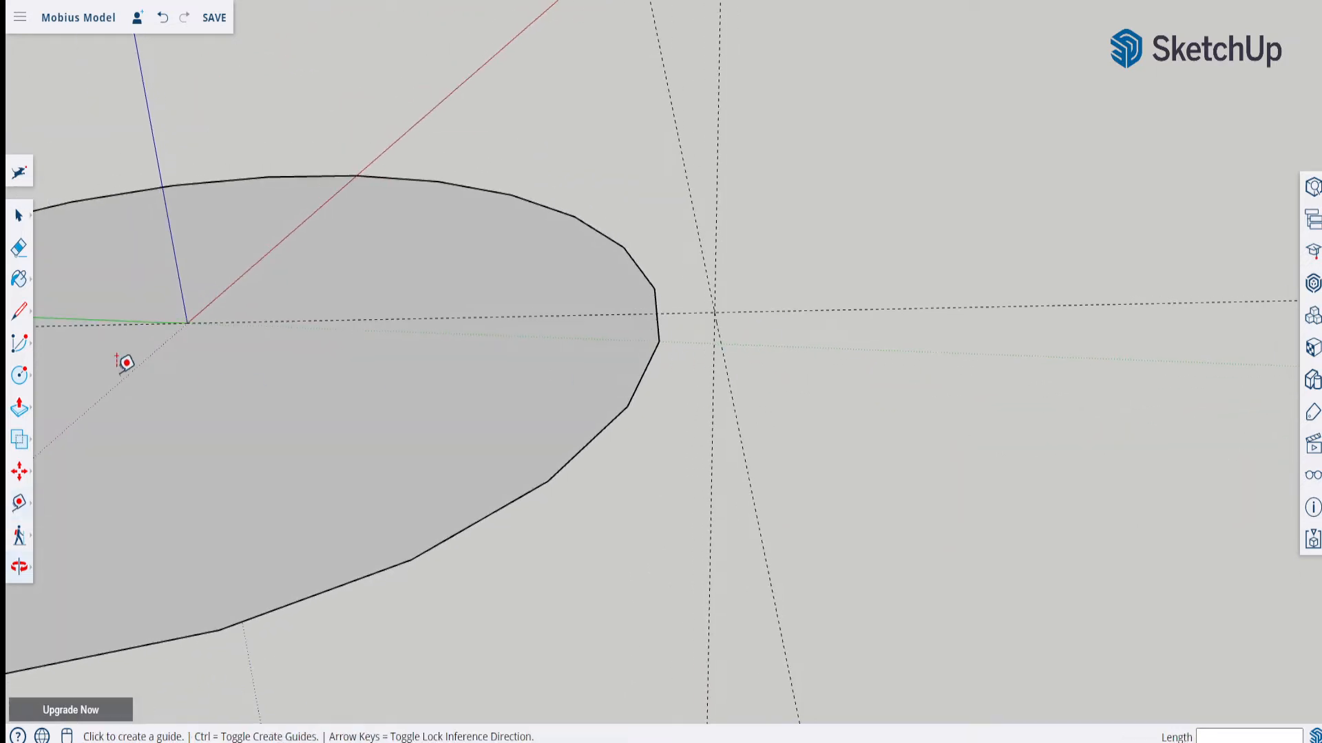
left_click(21, 377)
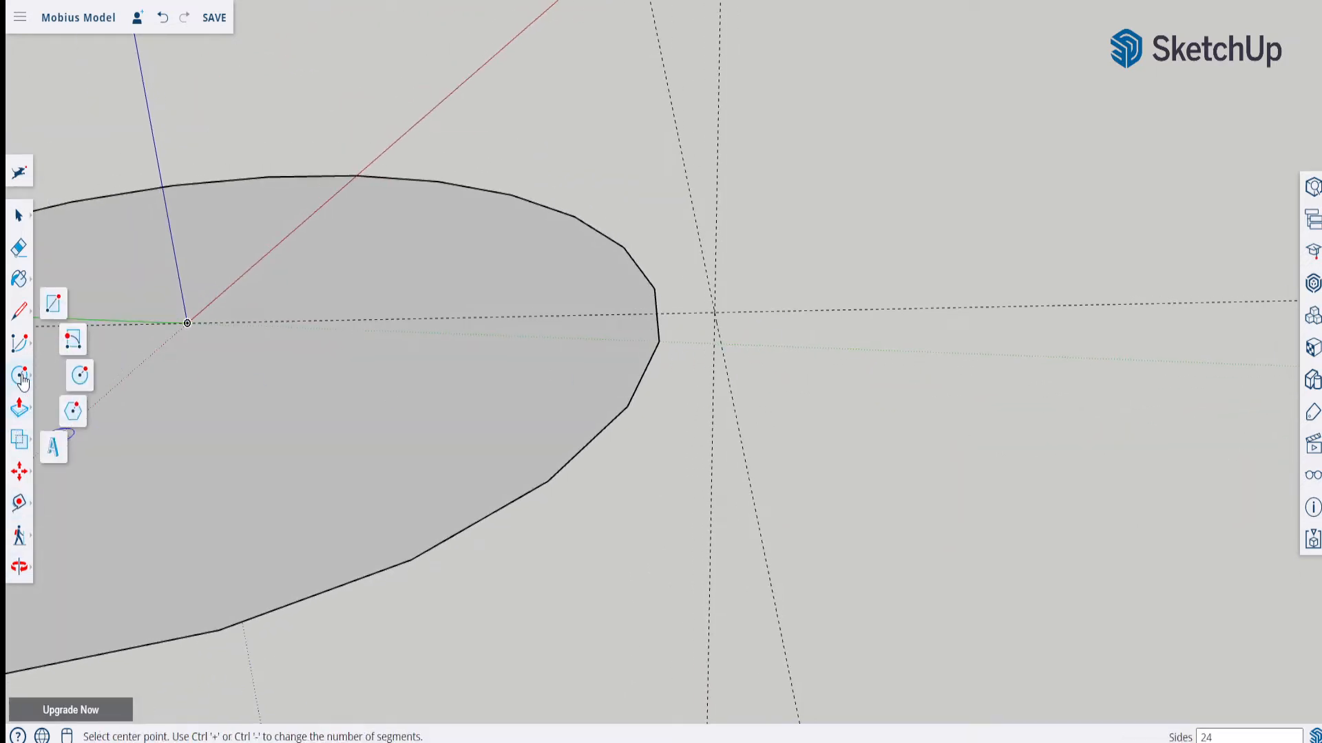
left_click(72, 342)
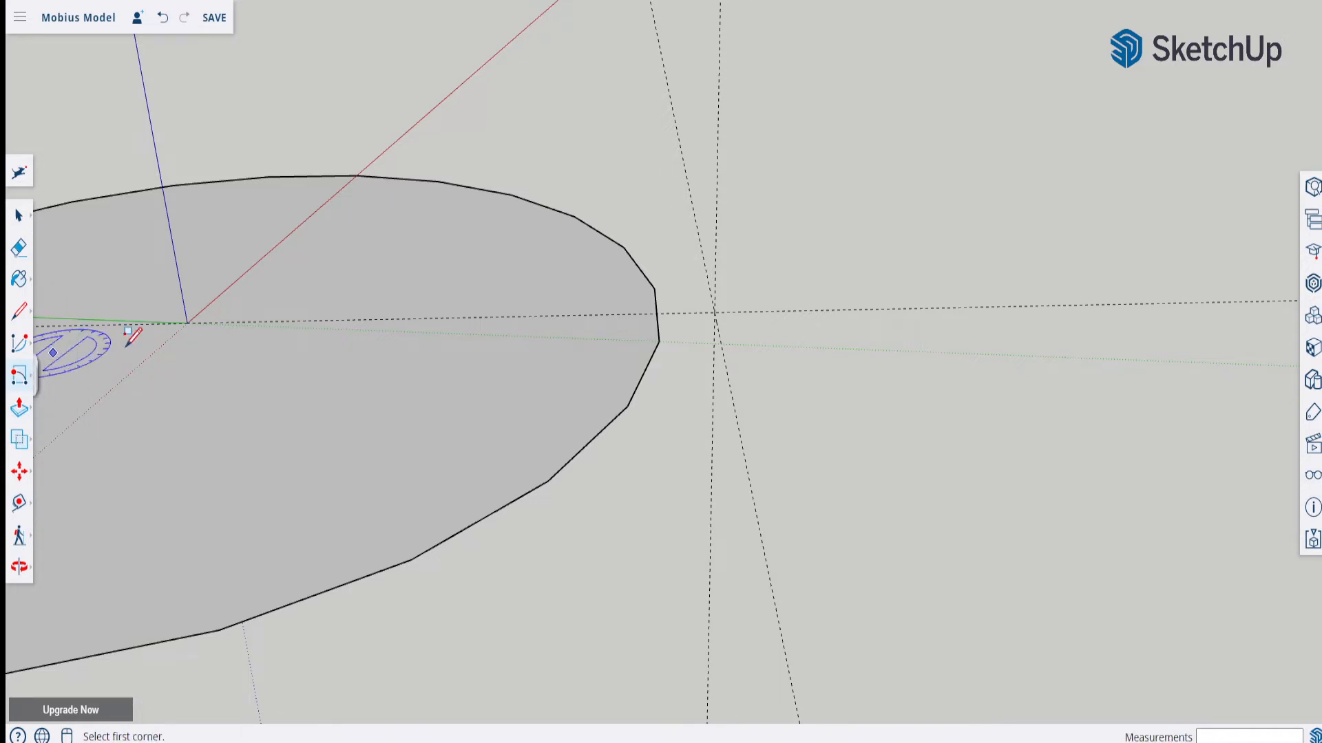
left_click(656, 315)
scroll(661, 310, "up", 5)
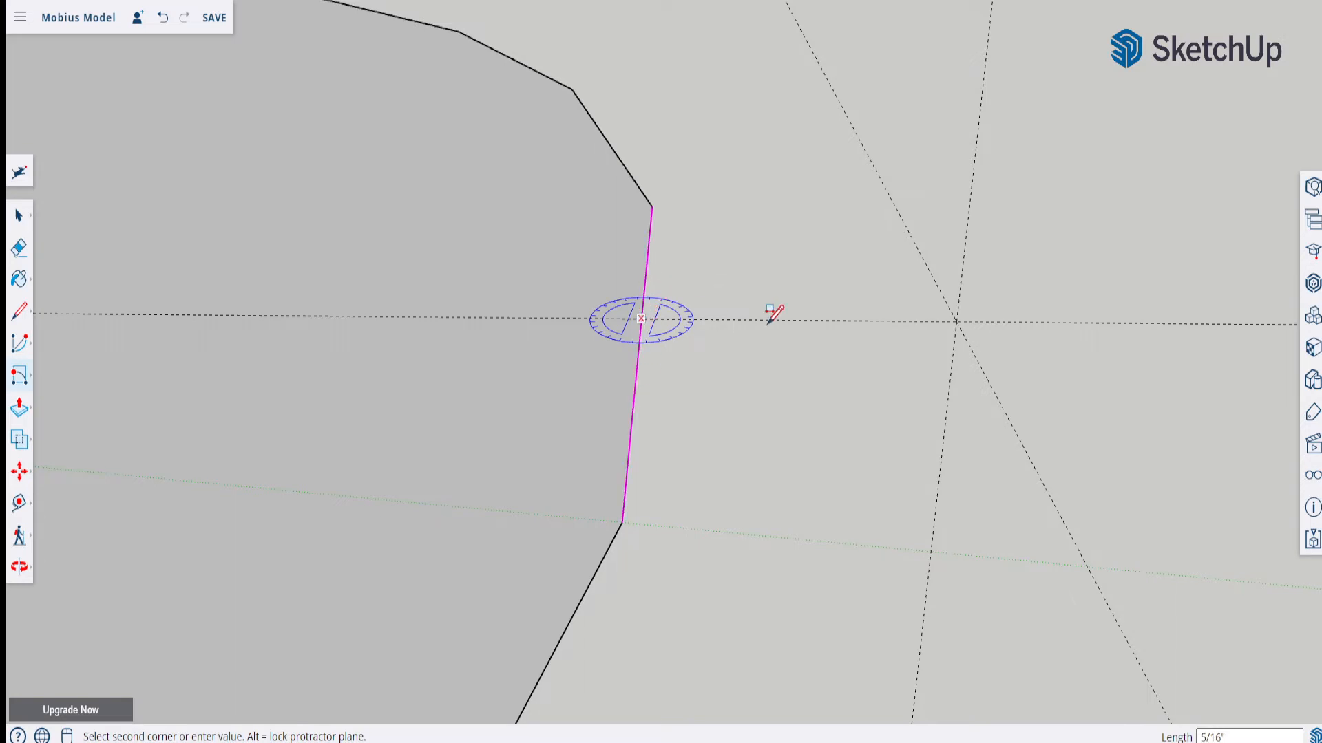
left_click(957, 321)
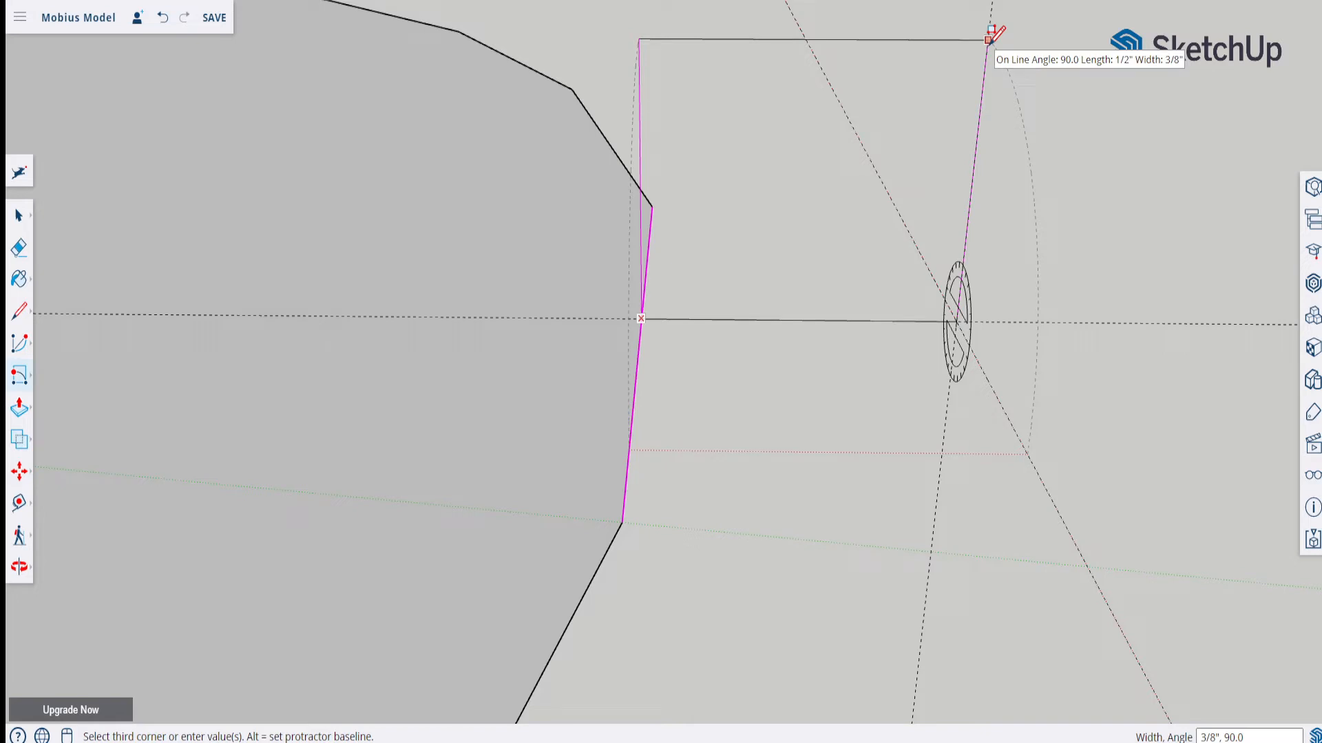
left_click(989, 39)
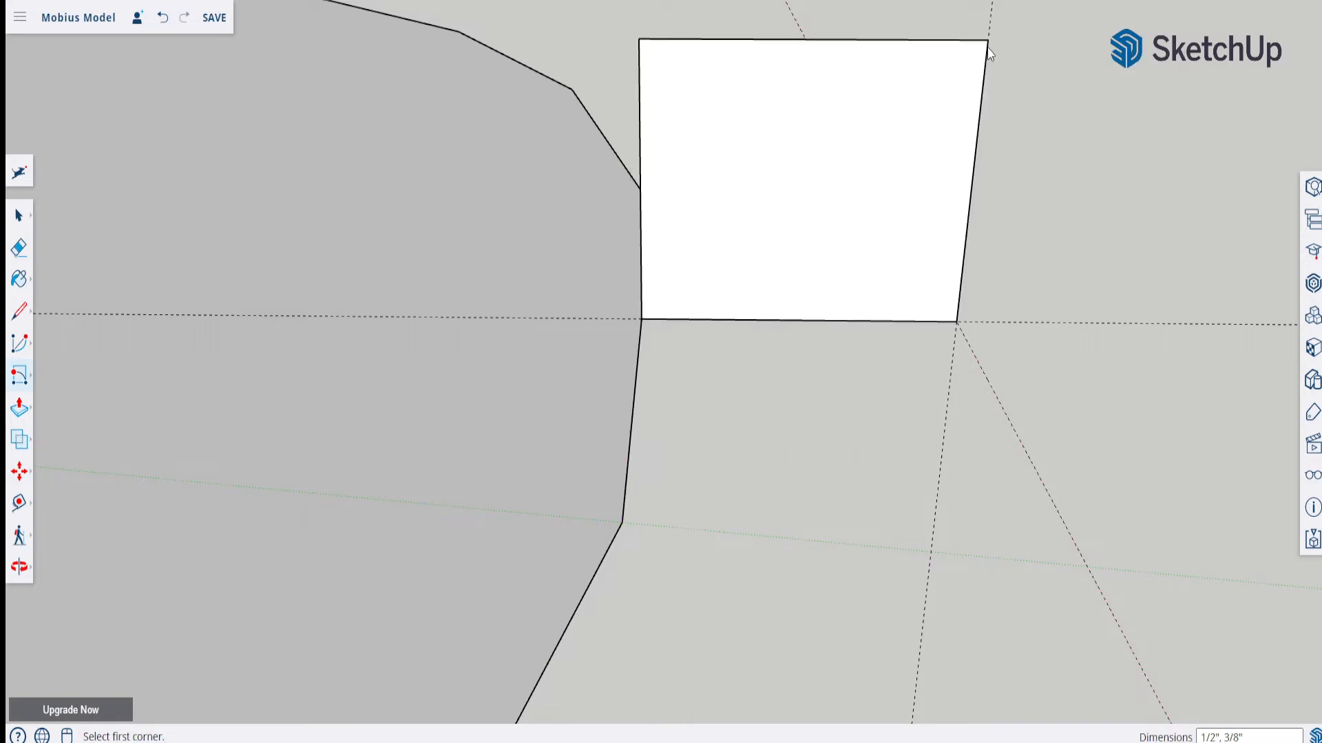
- Draw an upright circle centred on the rectangle's lower outer corner, with its radius reaching the large circle's edge midpoint
mouse_move(599, 360)
middle_mouse_down()
mouse_move(611, 280)
mouse_move(574, 248)
middle_mouse_up()
scroll(671, 251, "up", 3)
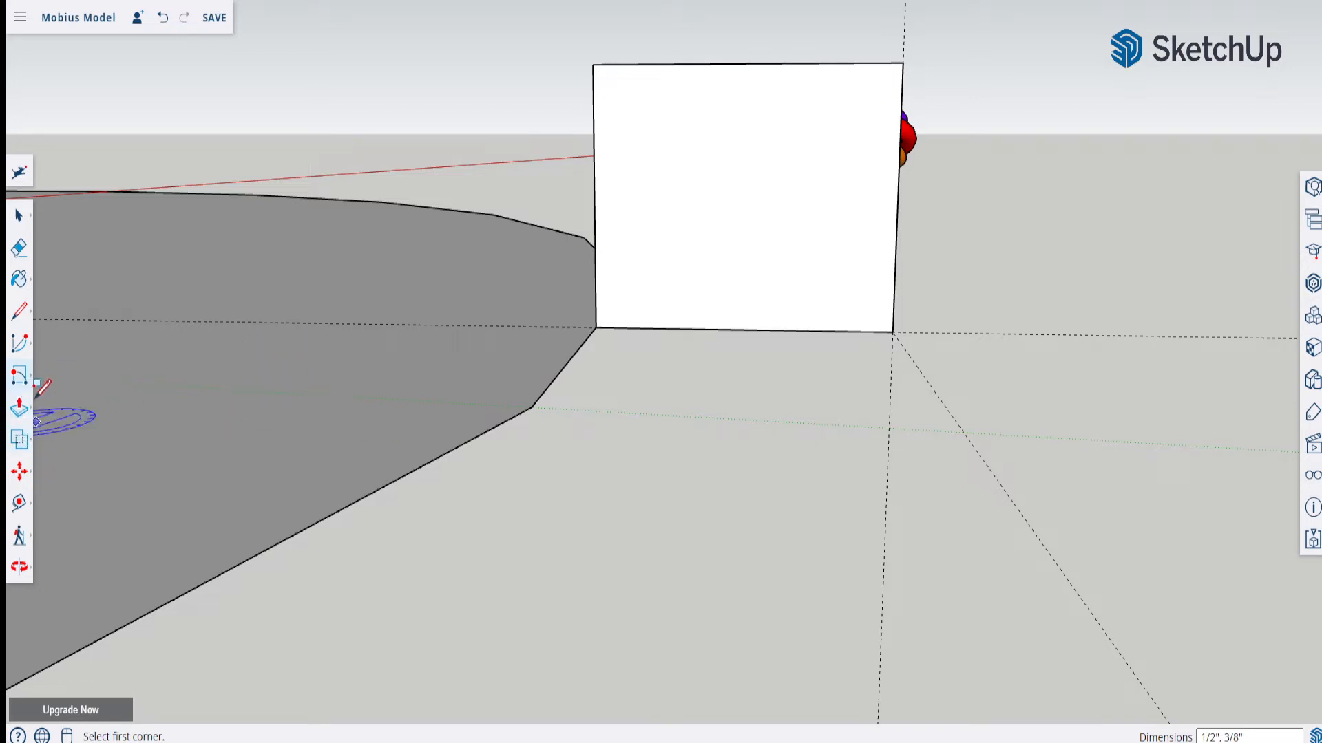
left_click(19, 375)
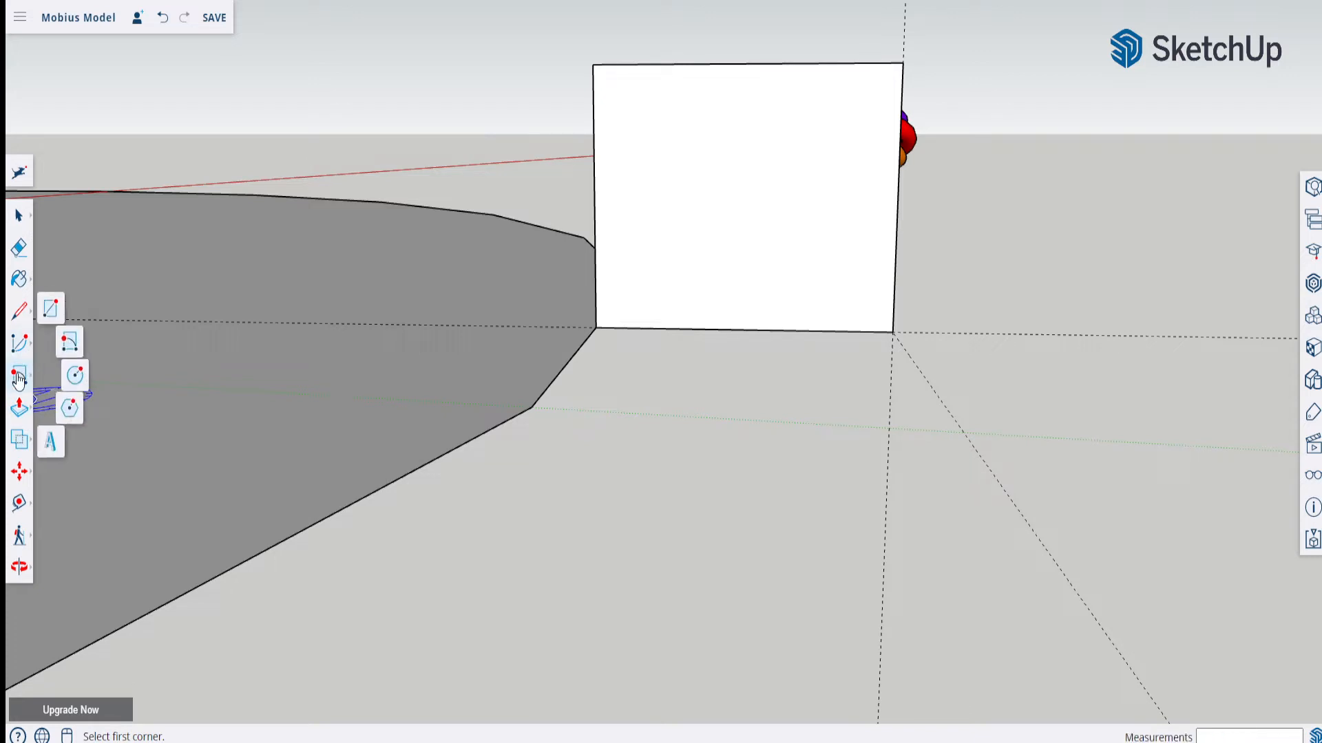
left_click(79, 377)
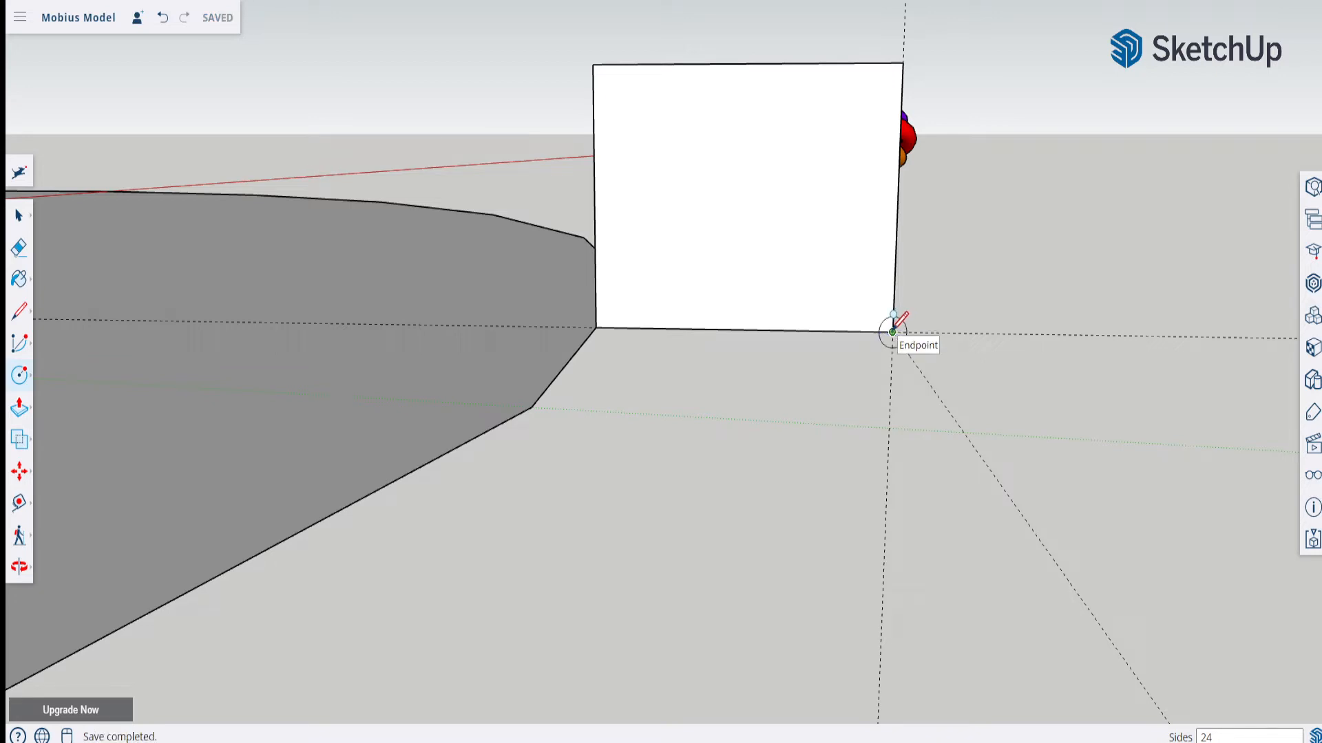
left_click(892, 331)
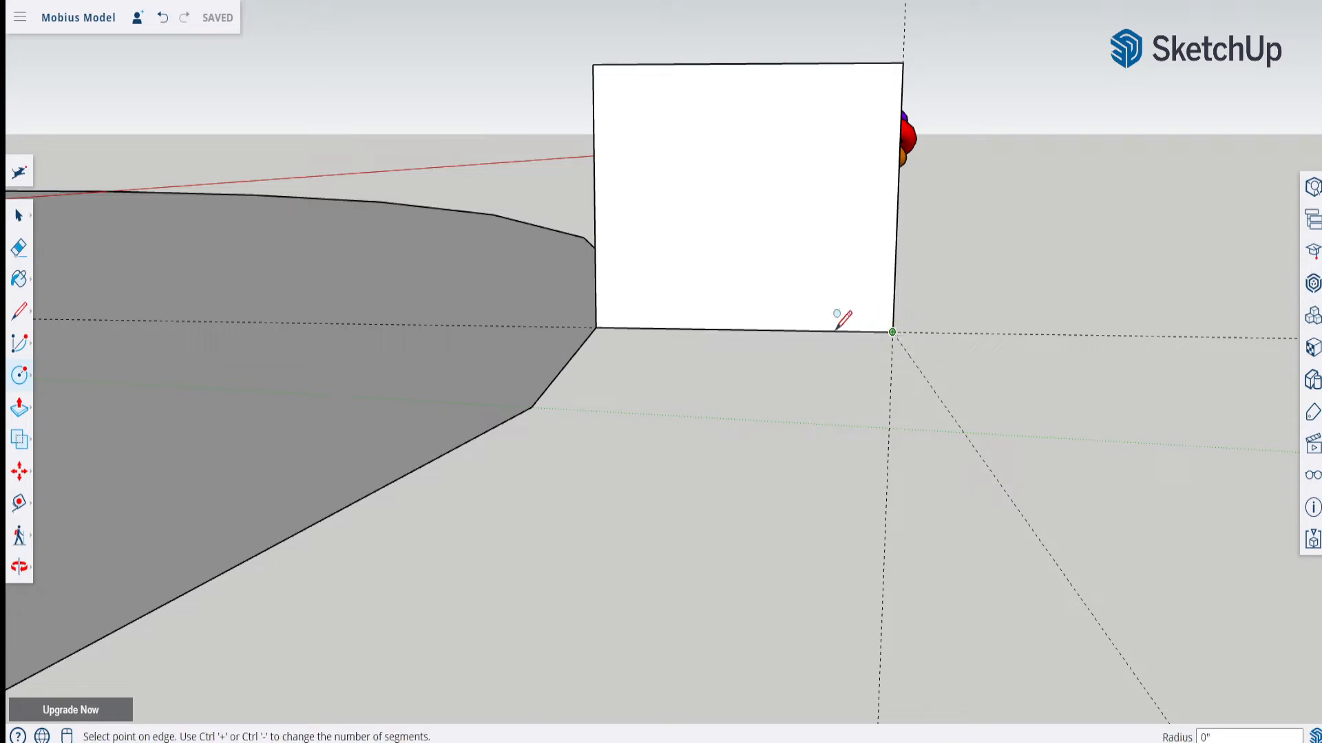
left_click(596, 327)
scroll(690, 458, "down", 1)
scroll(689, 459, "down", 1)
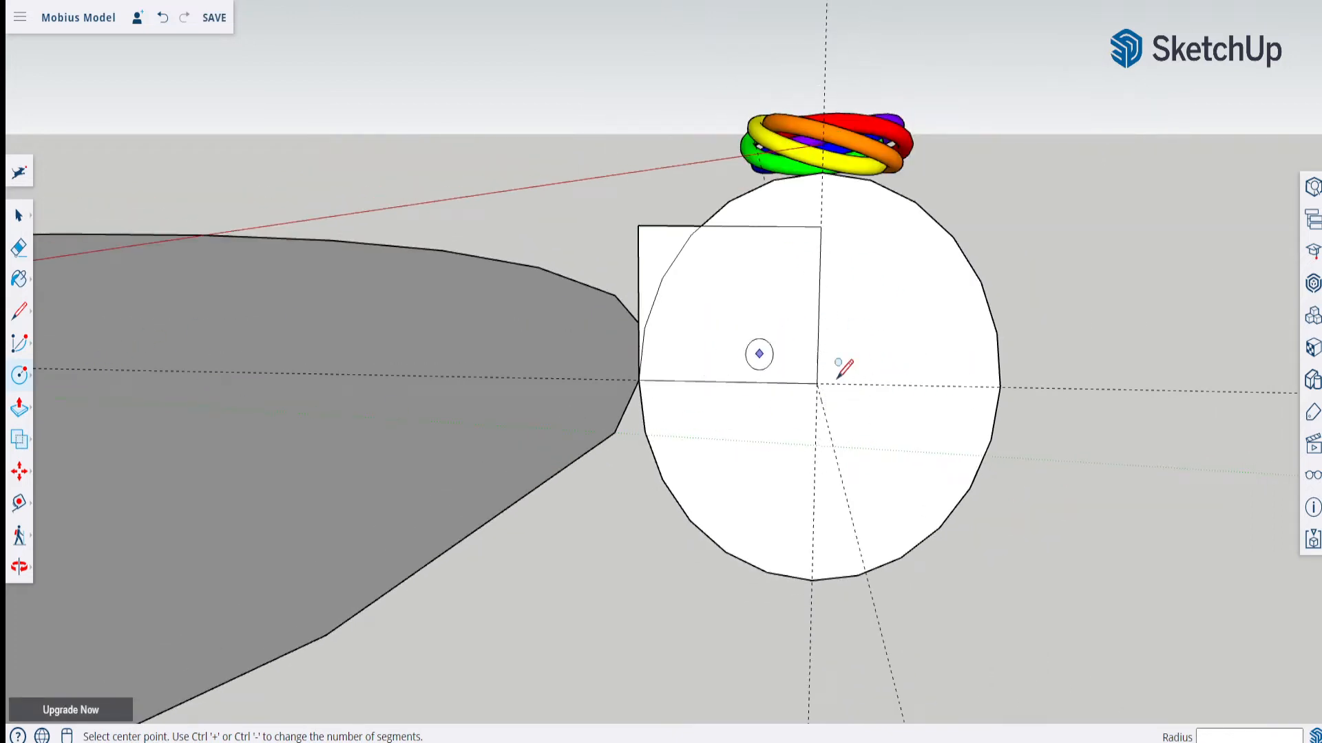
- Erase the leftover rectangle edges and construction guides around the upright profile circle
left_click(17, 249)
left_click_drag(658, 213, 634, 230)
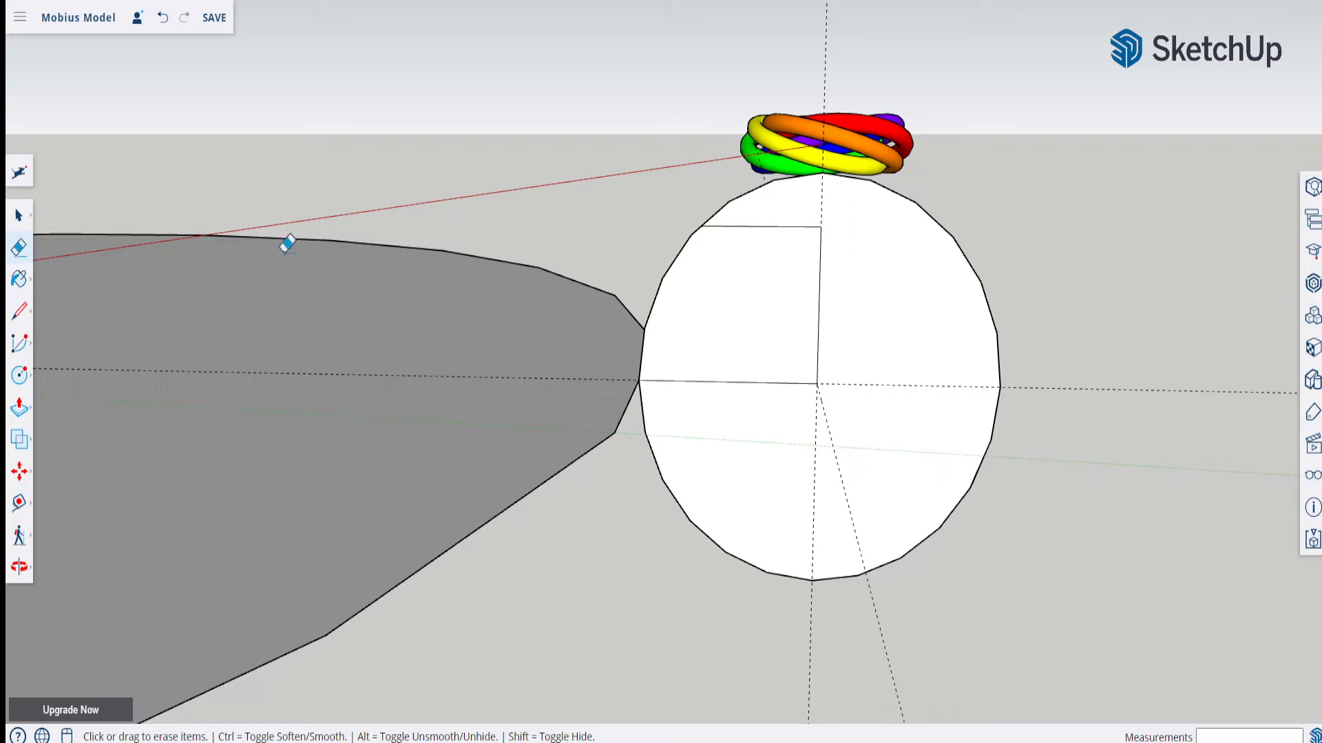
mouse_move(823, 215)
left_mouse_down()
mouse_move(826, 386)
mouse_move(824, 369)
left_mouse_up()
scroll(902, 341, "down", 3)
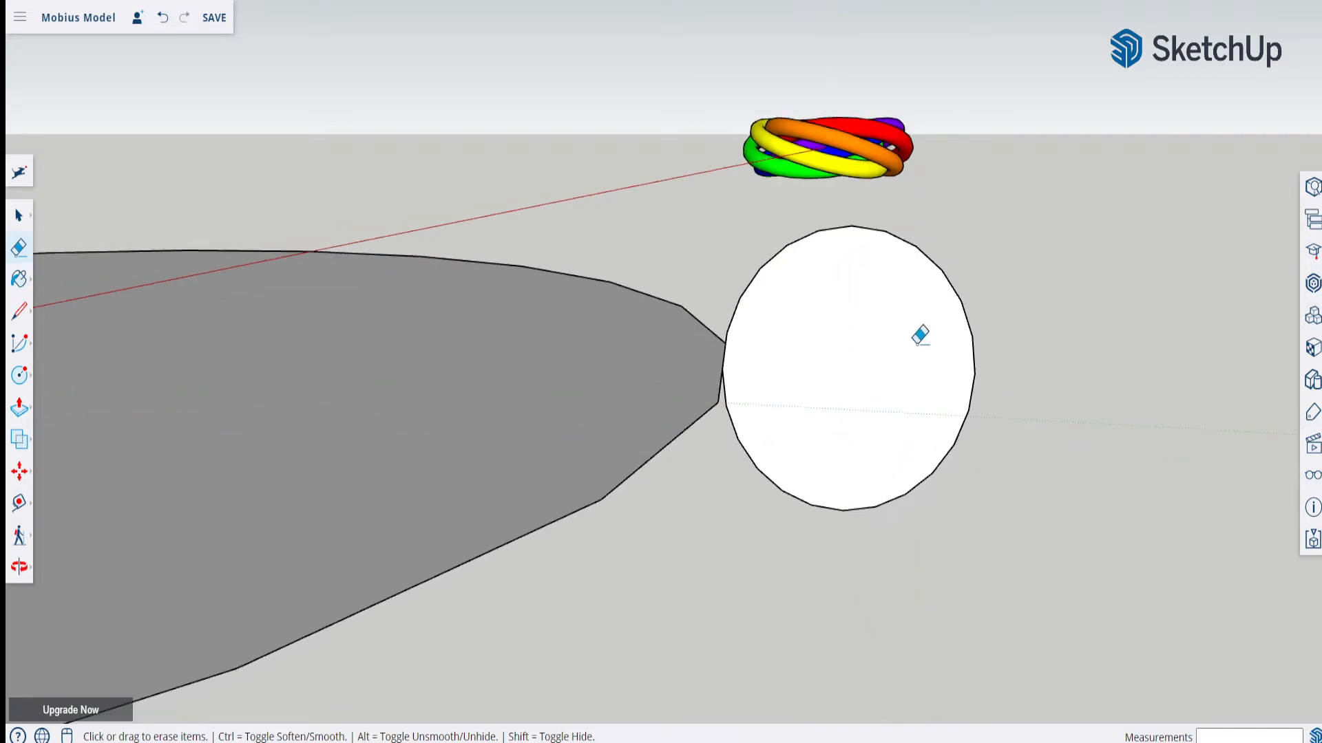
scroll(730, 386, "down", 2)
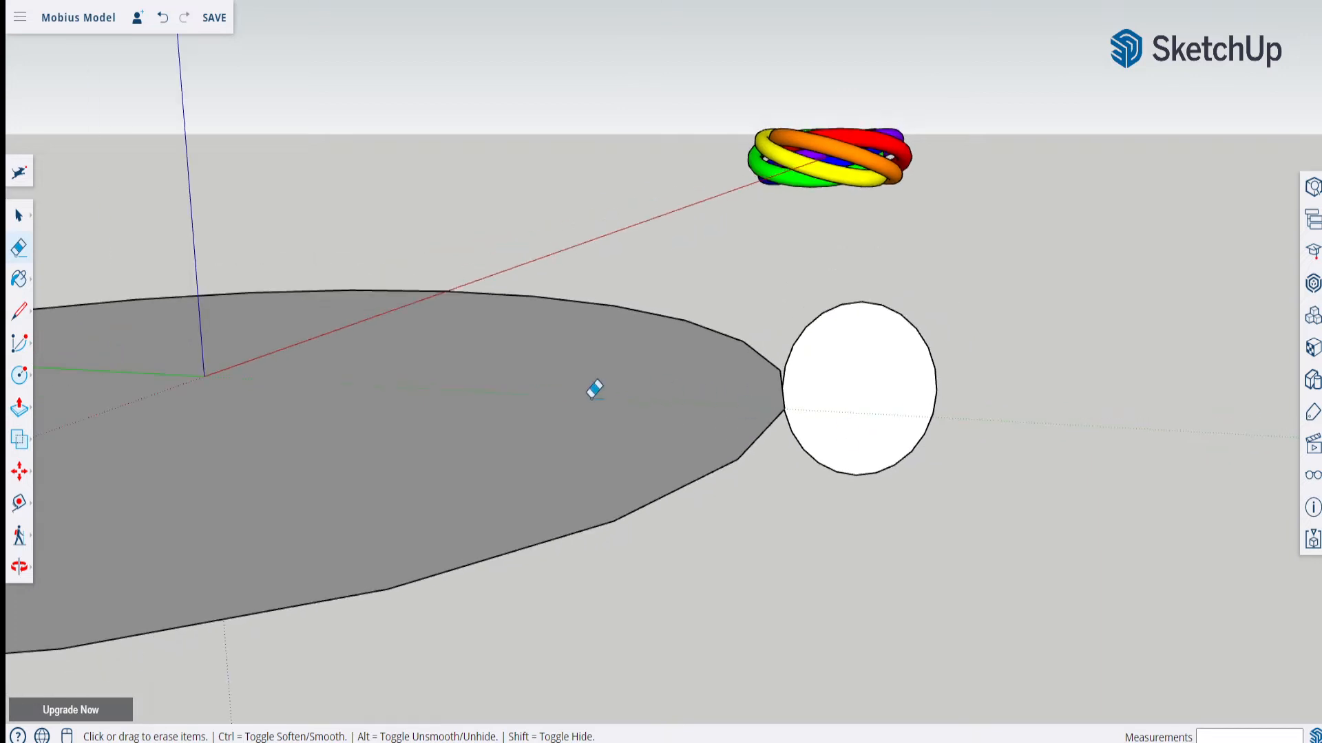
scroll(923, 390, "down", 1)
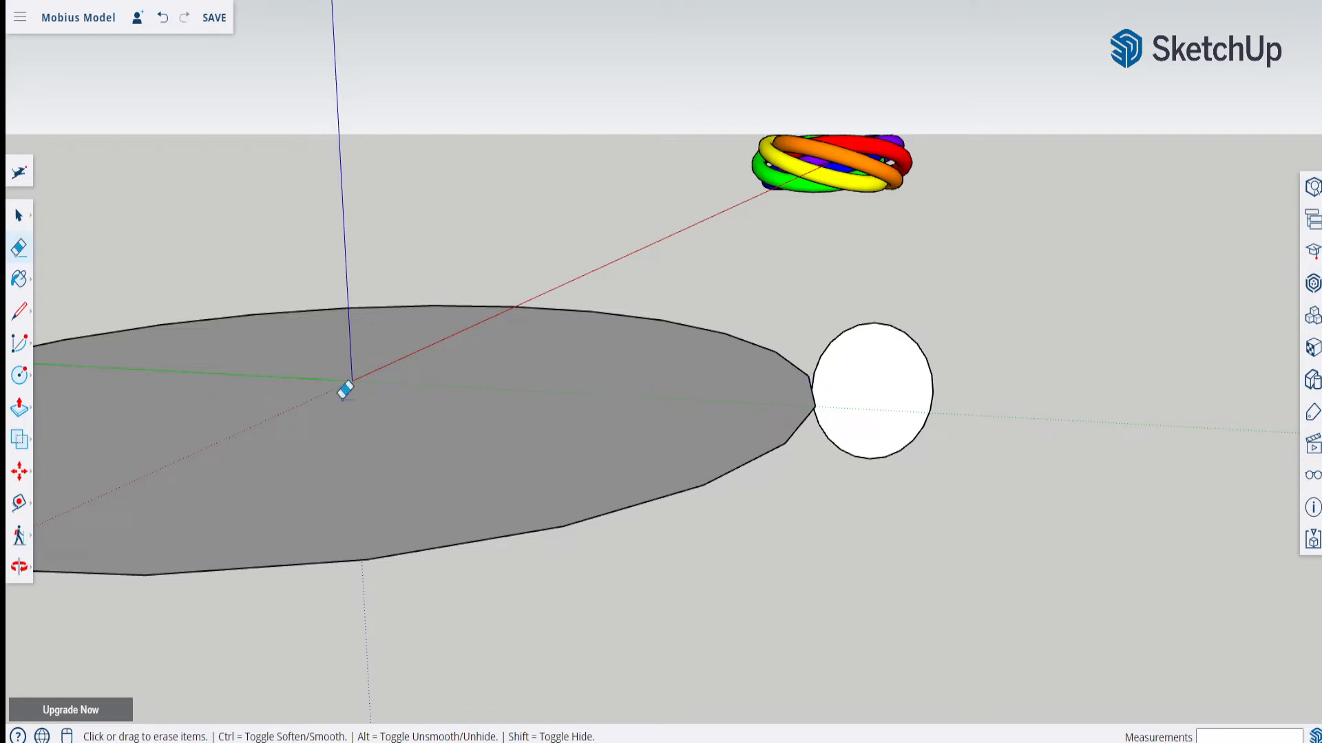
- Erase the large circle's face, keeping only its edge as a path for the profile
middle_click_drag(930, 378, 602, 471)
scroll(662, 412, "down", 3)
scroll(662, 504, "up", 5)
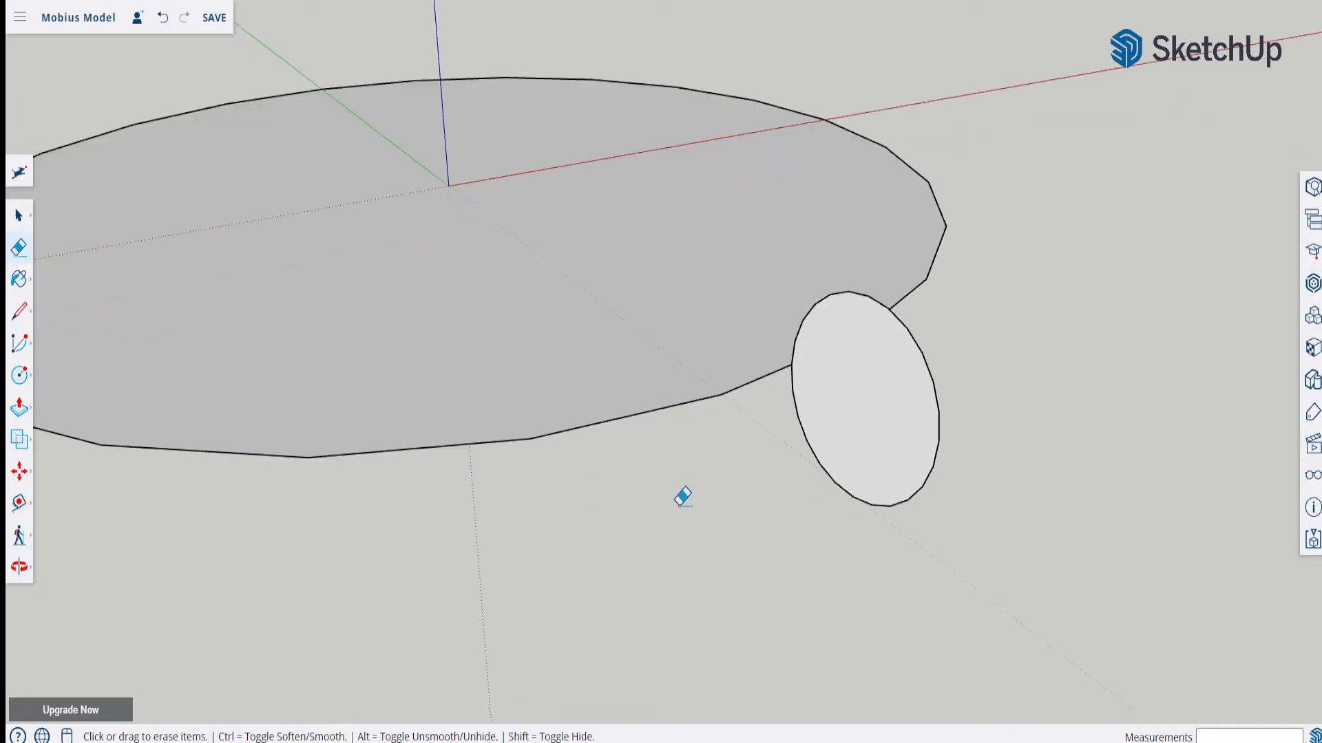
mouse_move(723, 472)
middle_mouse_down()
mouse_move(835, 561)
mouse_move(811, 442)
middle_mouse_up()
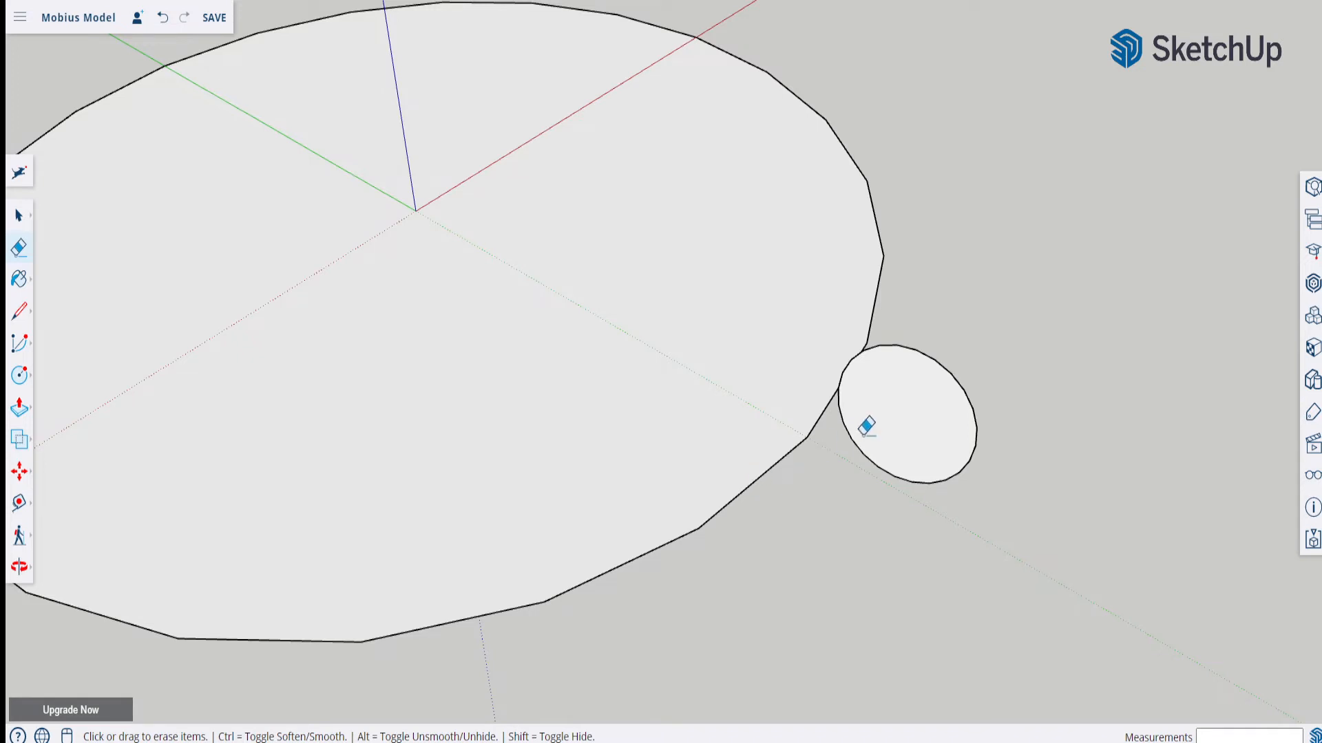
scroll(1012, 375, "down", 3)
mouse_move(939, 464)
middle_mouse_down()
mouse_move(927, 431)
mouse_move(791, 376)
middle_mouse_up()
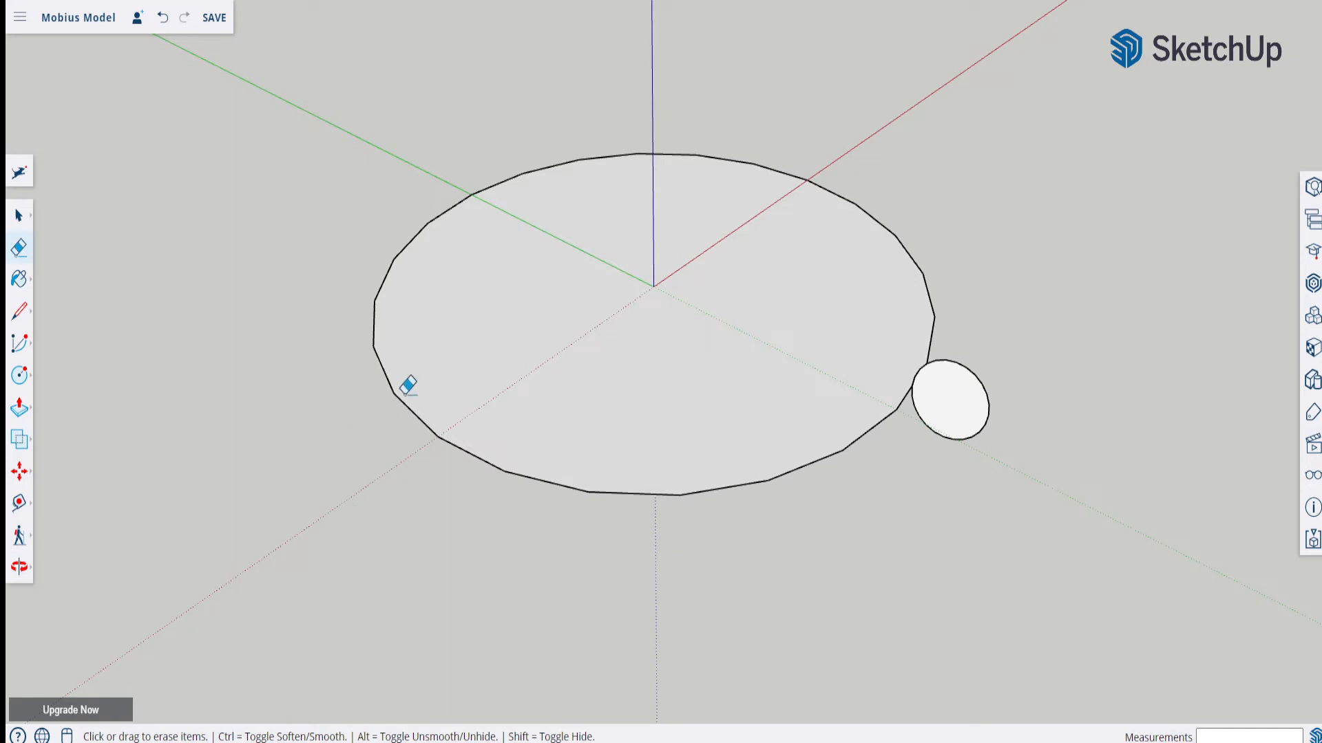
right_click(517, 326)
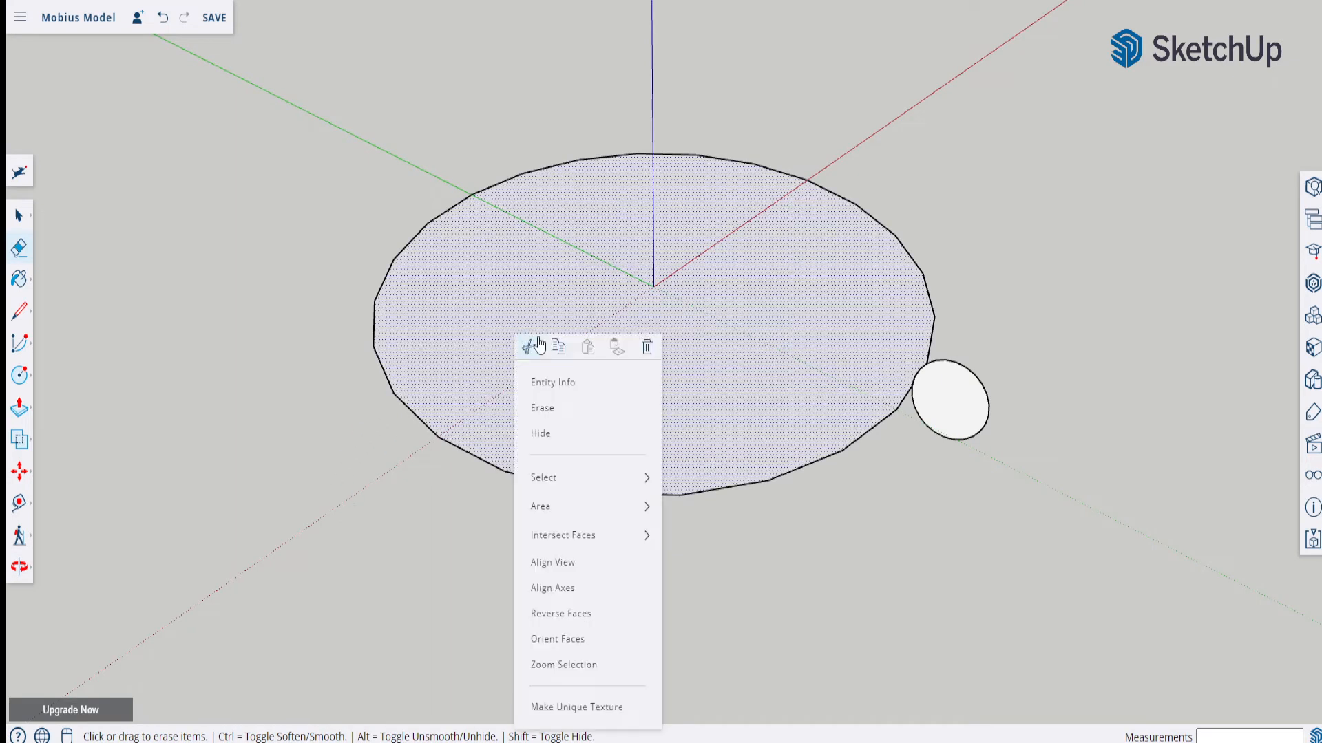
left_click(559, 406)
scroll(763, 357, "down", 3)
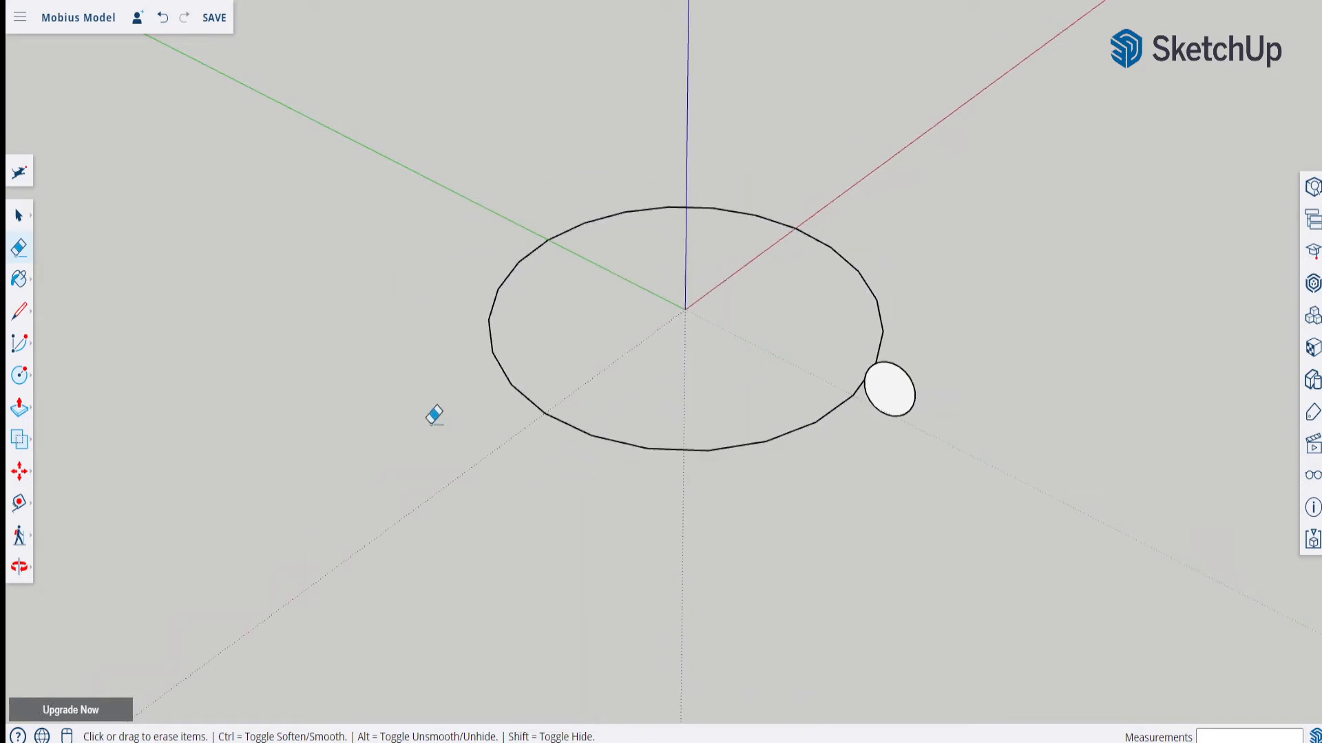
- Select the large circle's edge and examine its curve options and its position relative to the upright profile circle
left_click(21, 217)
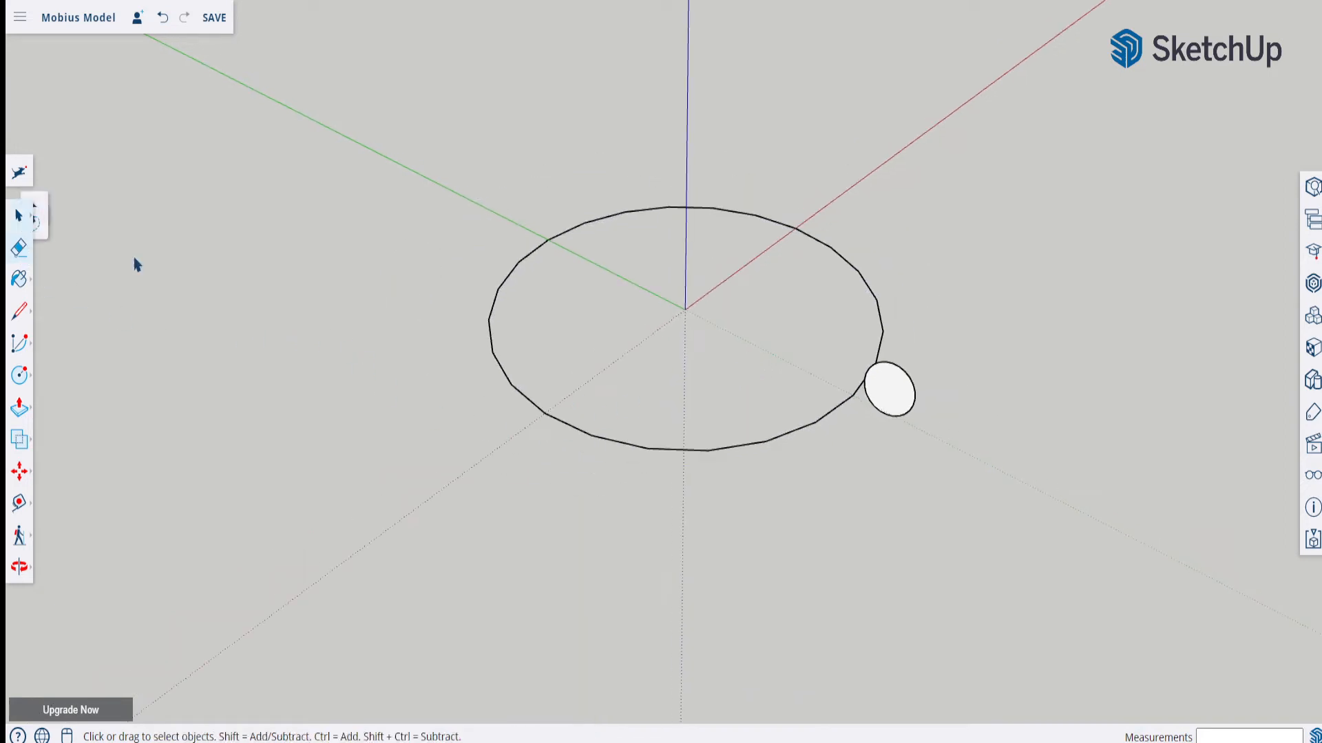
left_click(694, 453)
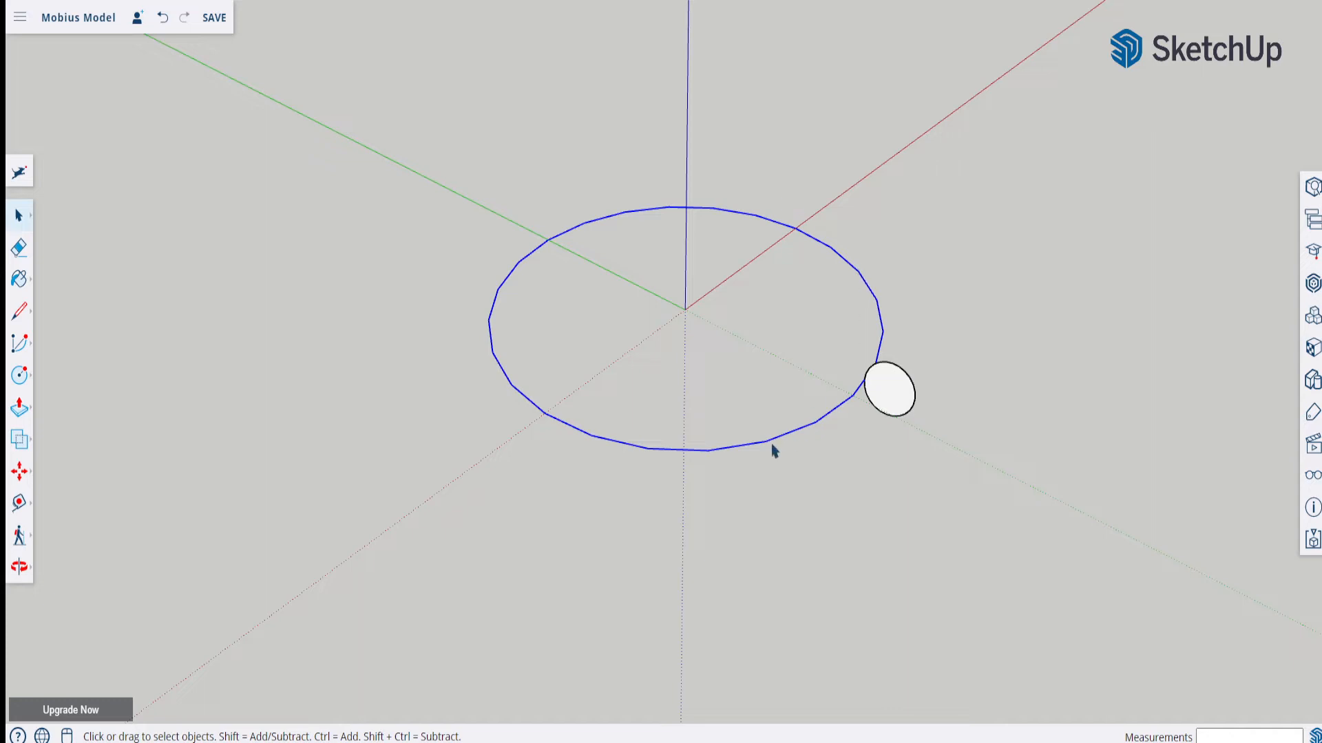
right_click(660, 455)
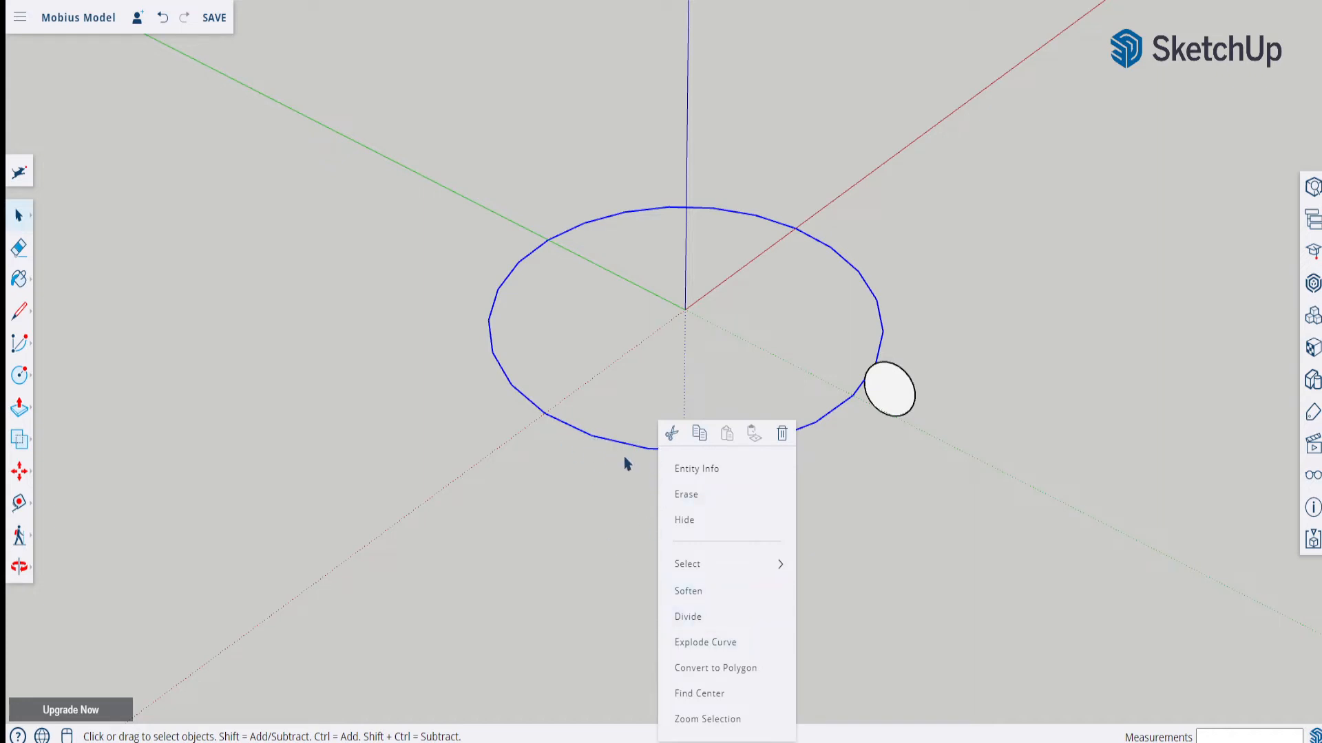
left_click(457, 326)
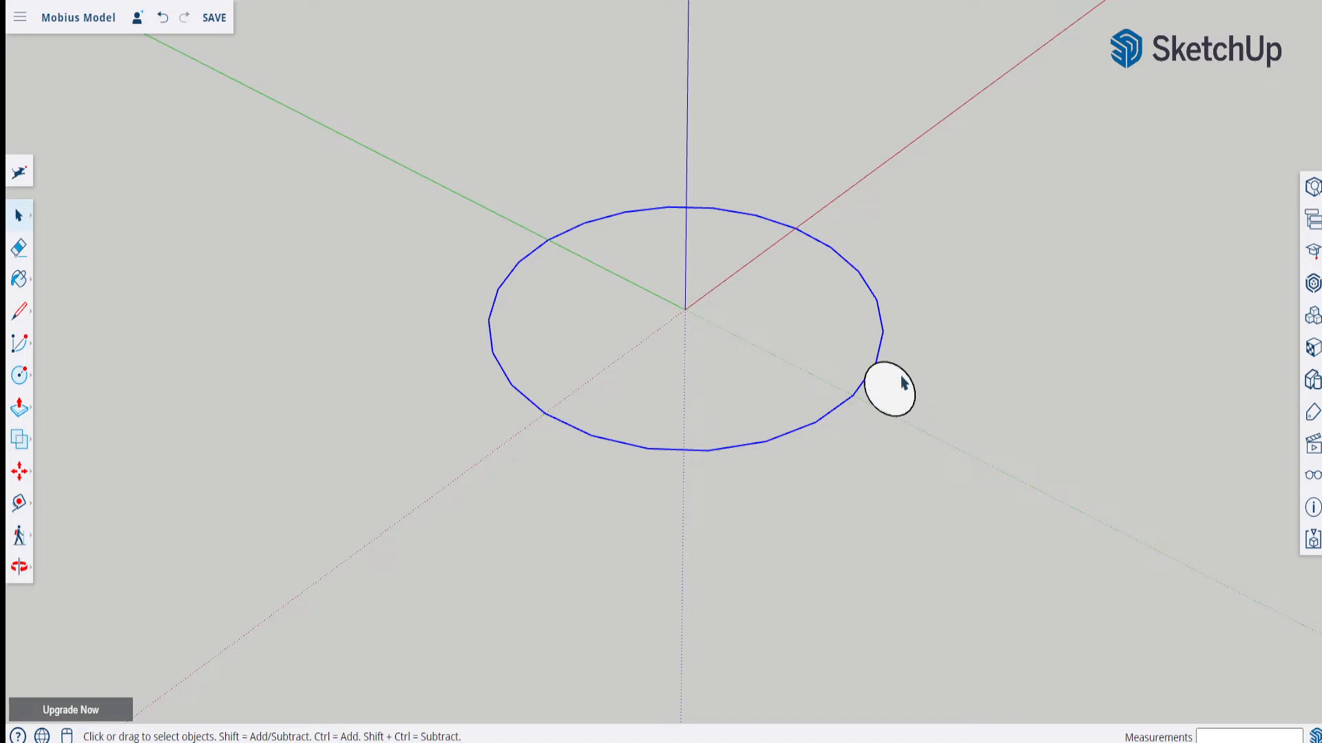
right_click(745, 448)
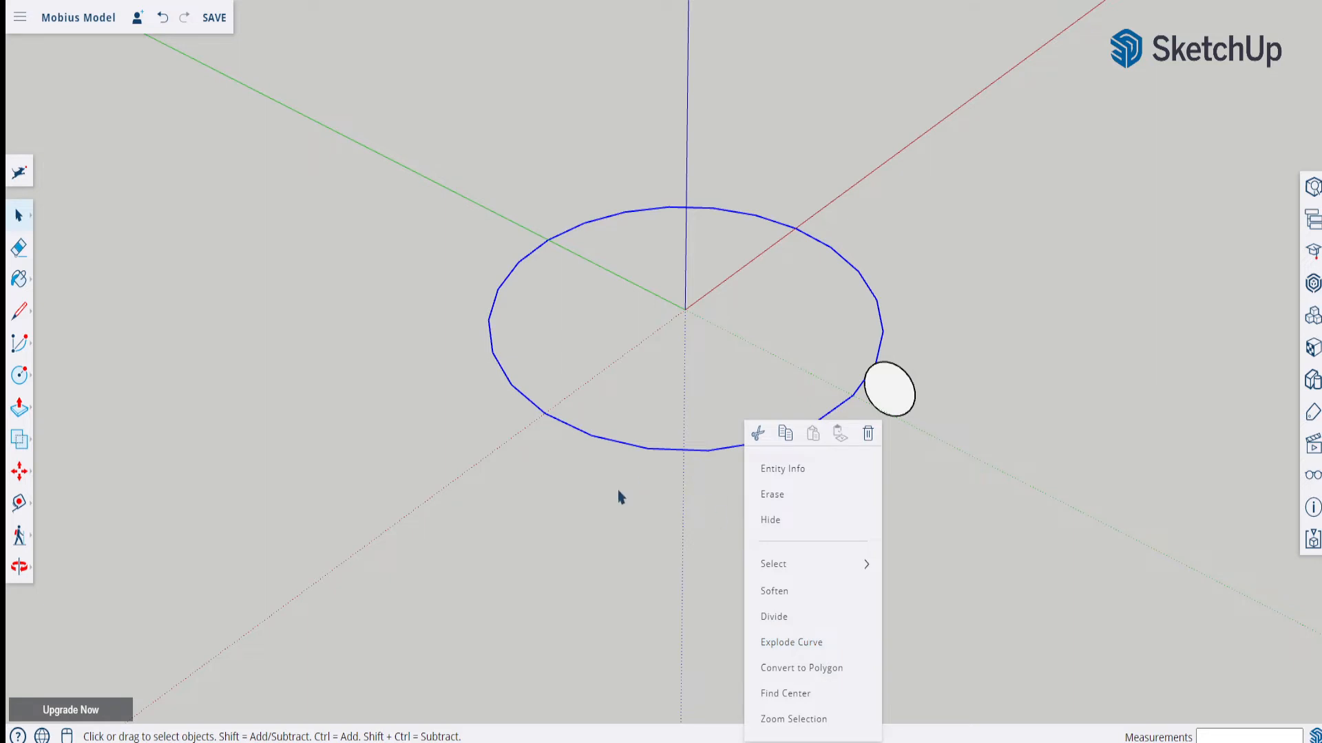
left_click(554, 520)
middle_click_drag(552, 519, 763, 265)
scroll(758, 372, "up", 3)
scroll(813, 392, "up", 3)
middle_click_drag(813, 392, 502, 292)
right_click(530, 413)
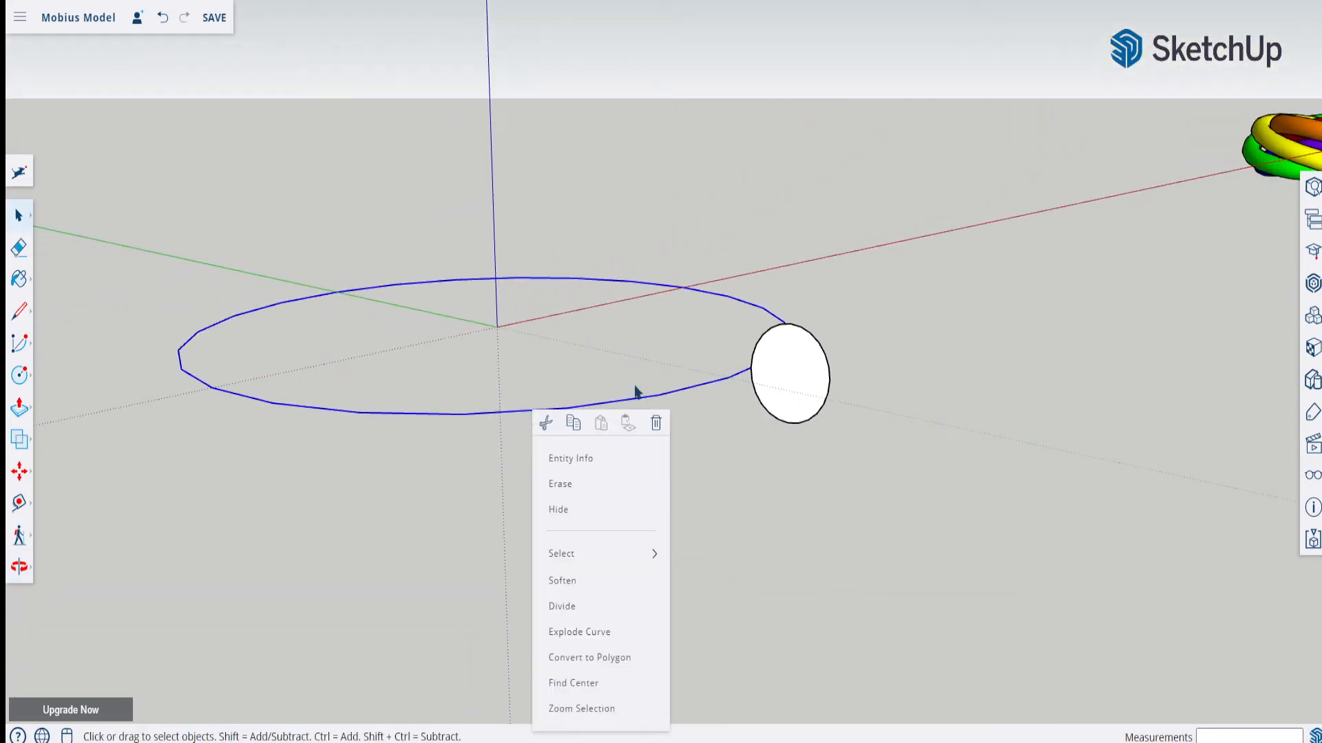
left_click(426, 417)
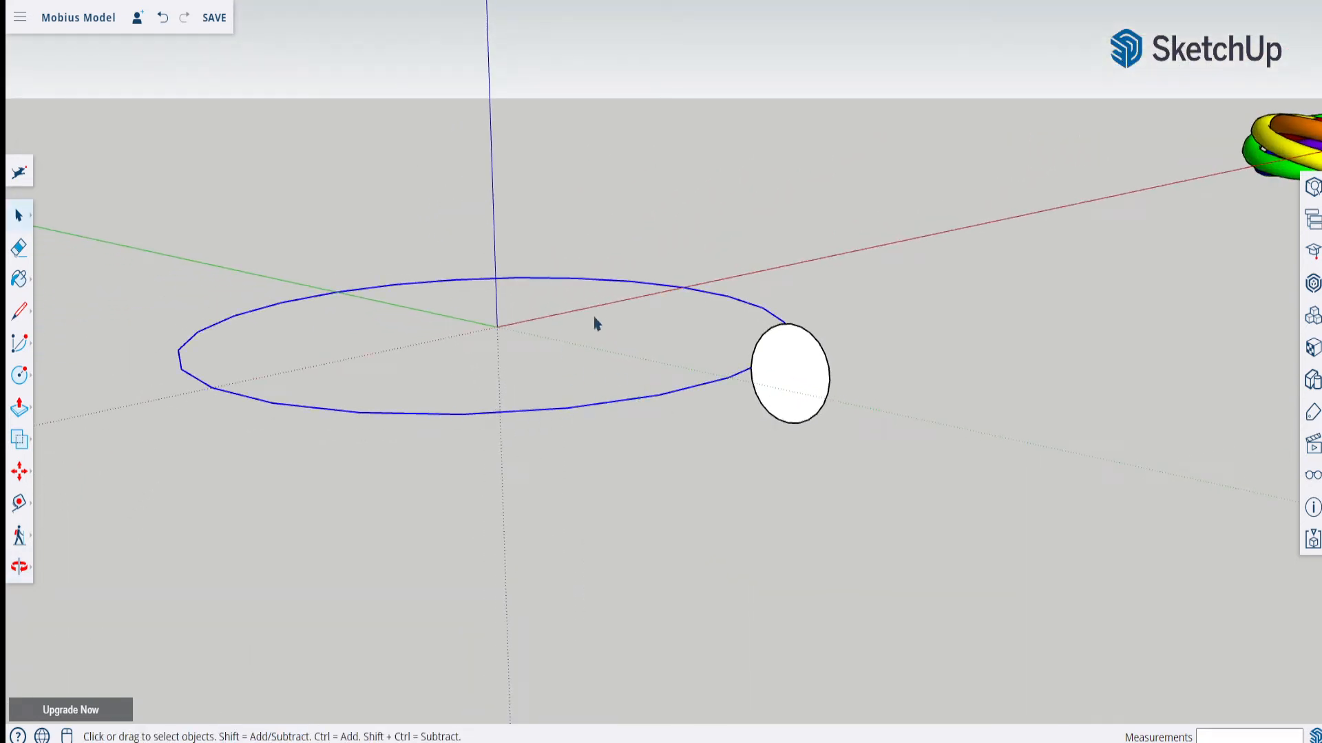
scroll(232, 344, "up", 3)
scroll(236, 292, "down", 1)
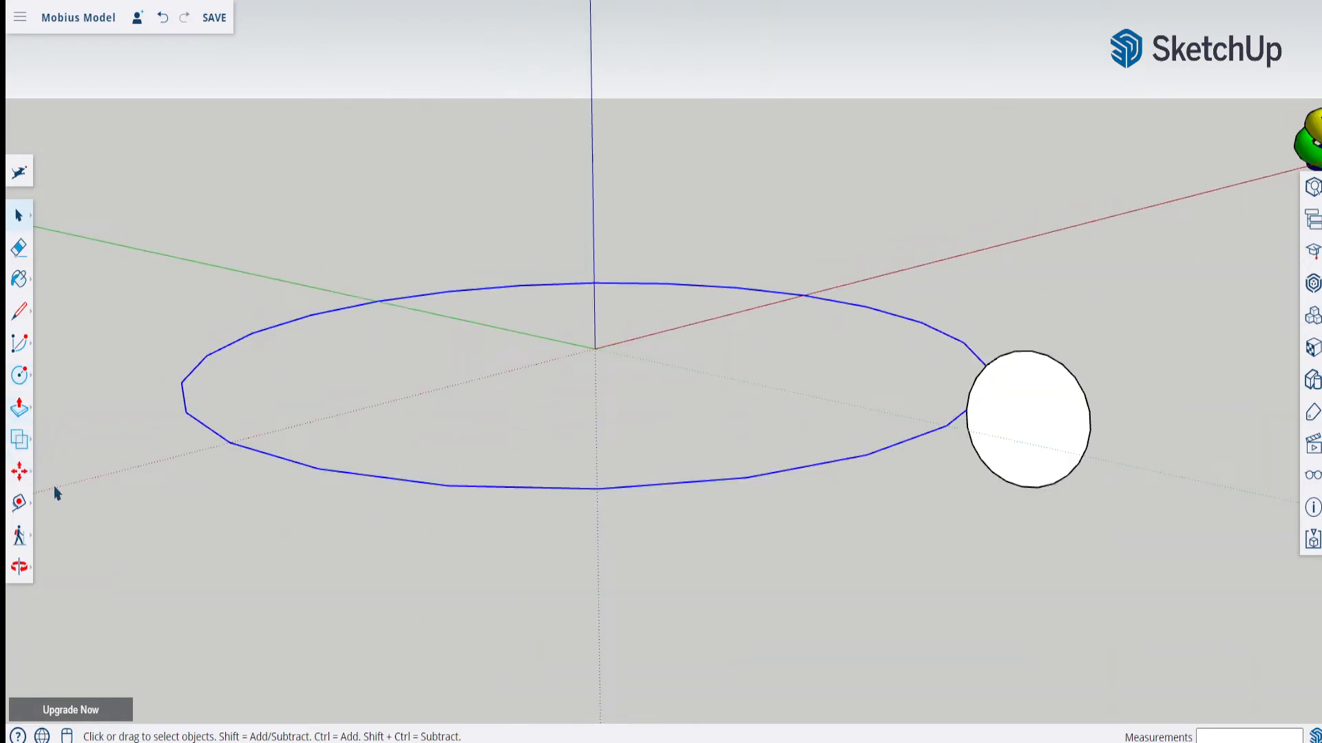
- Extrude the upright profile circle all the way around the large circular path with Follow Me
left_click(19, 411)
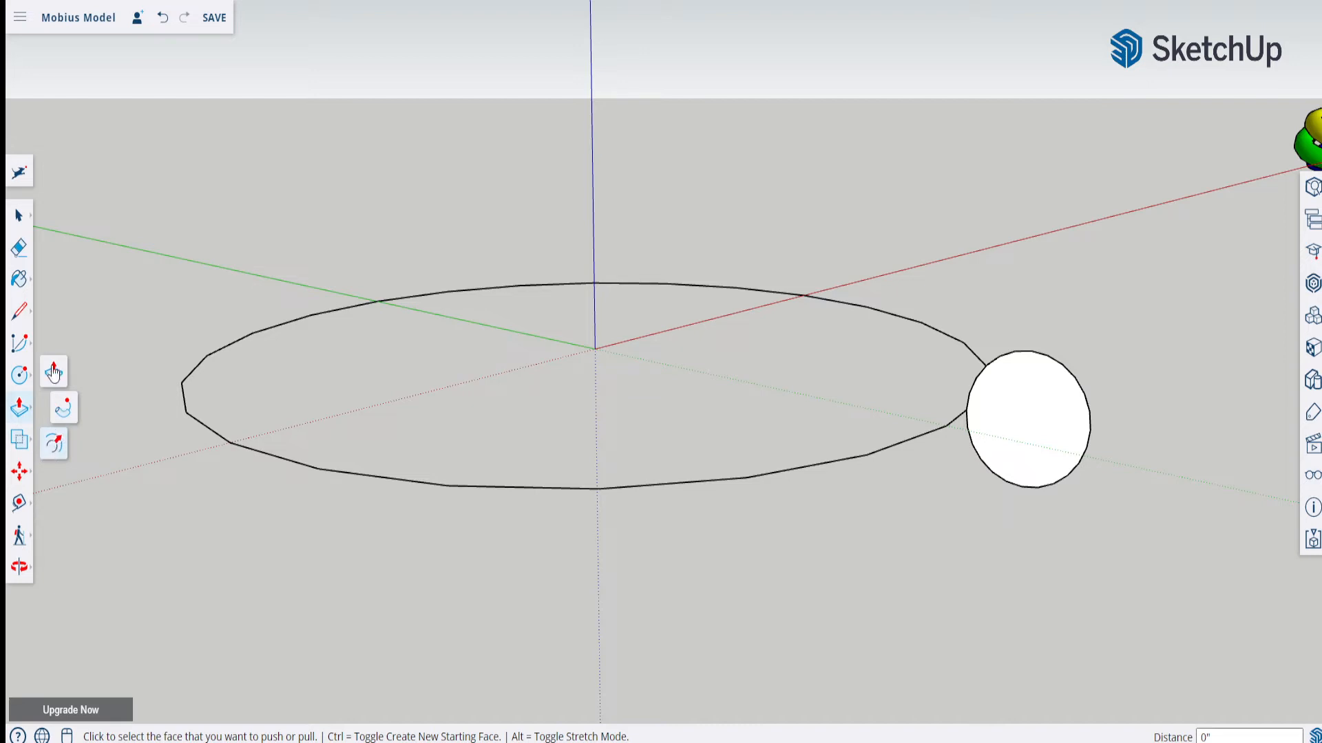
left_click(66, 413)
middle_click_drag(65, 420, 782, 508)
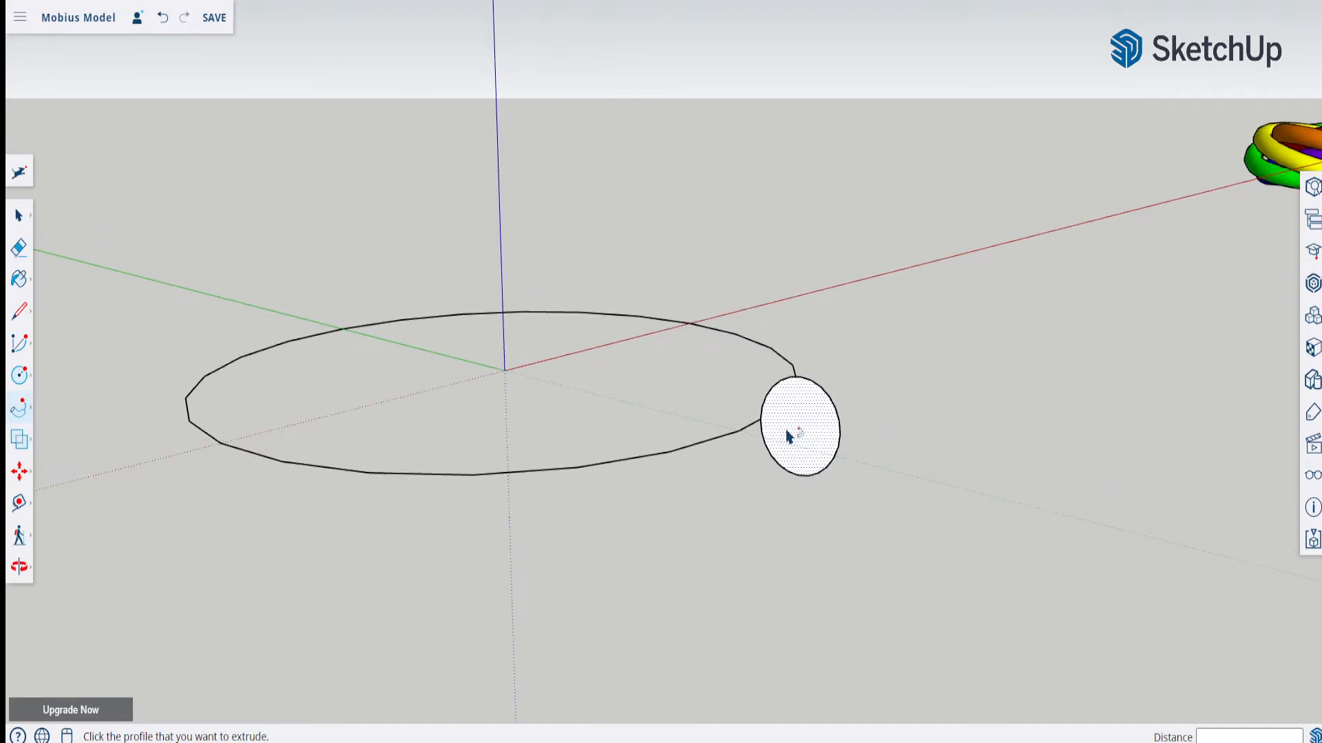
middle_click_drag(784, 444, 539, 545)
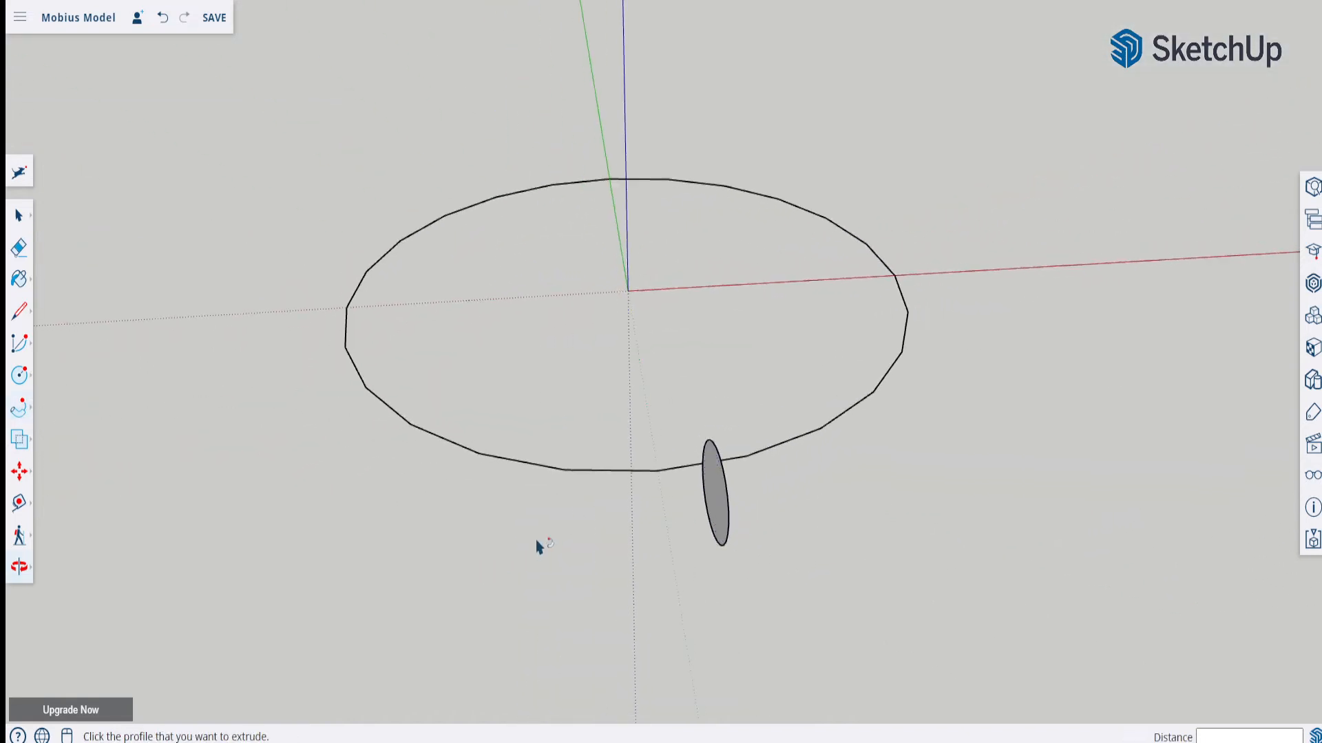
left_click(715, 495)
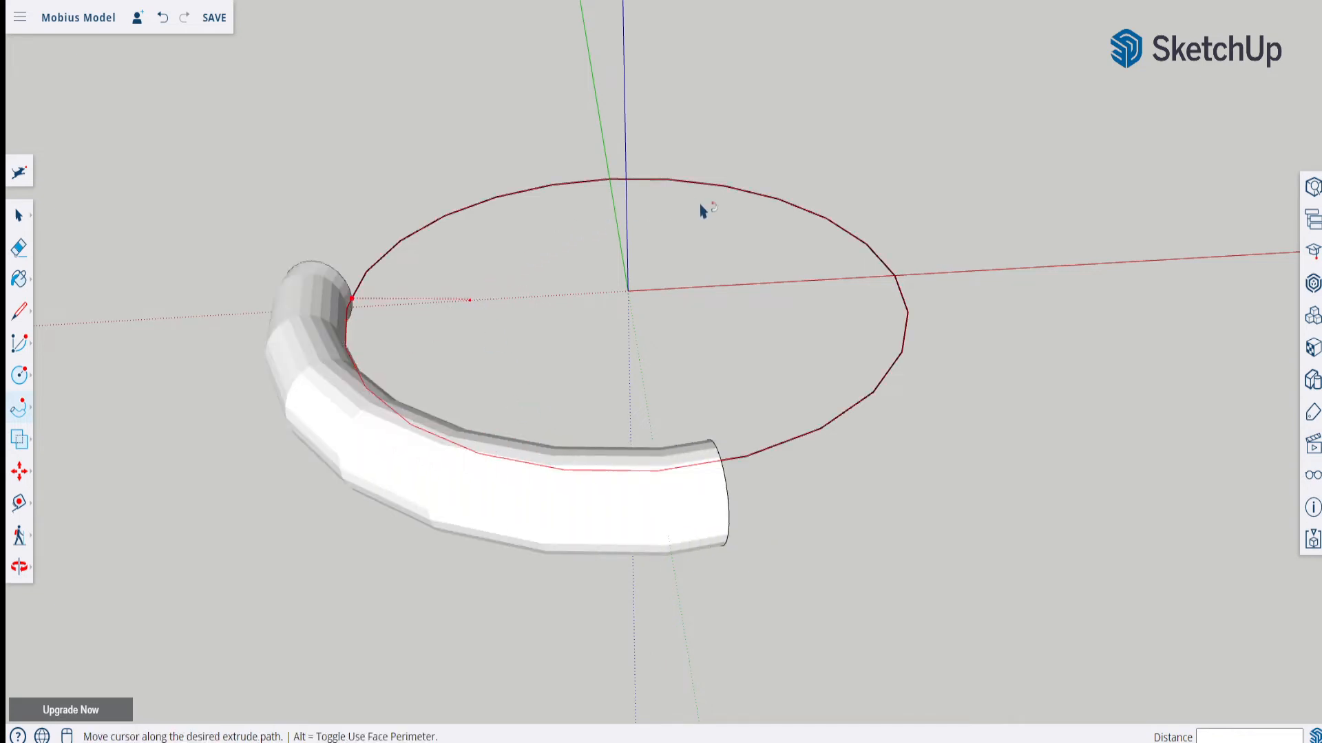
left_click(735, 543)
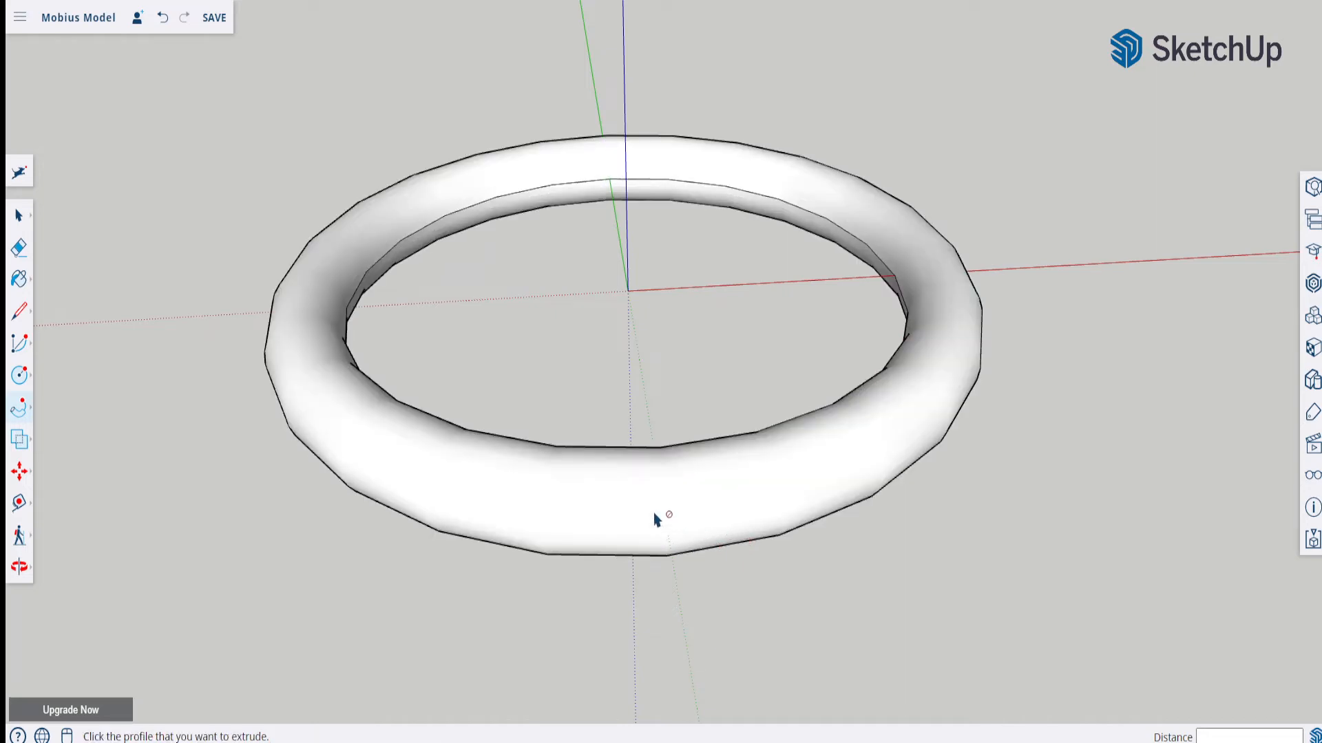
- Soften the circular seam edge along the inside of the ring
middle_click_drag(782, 496, 466, 496)
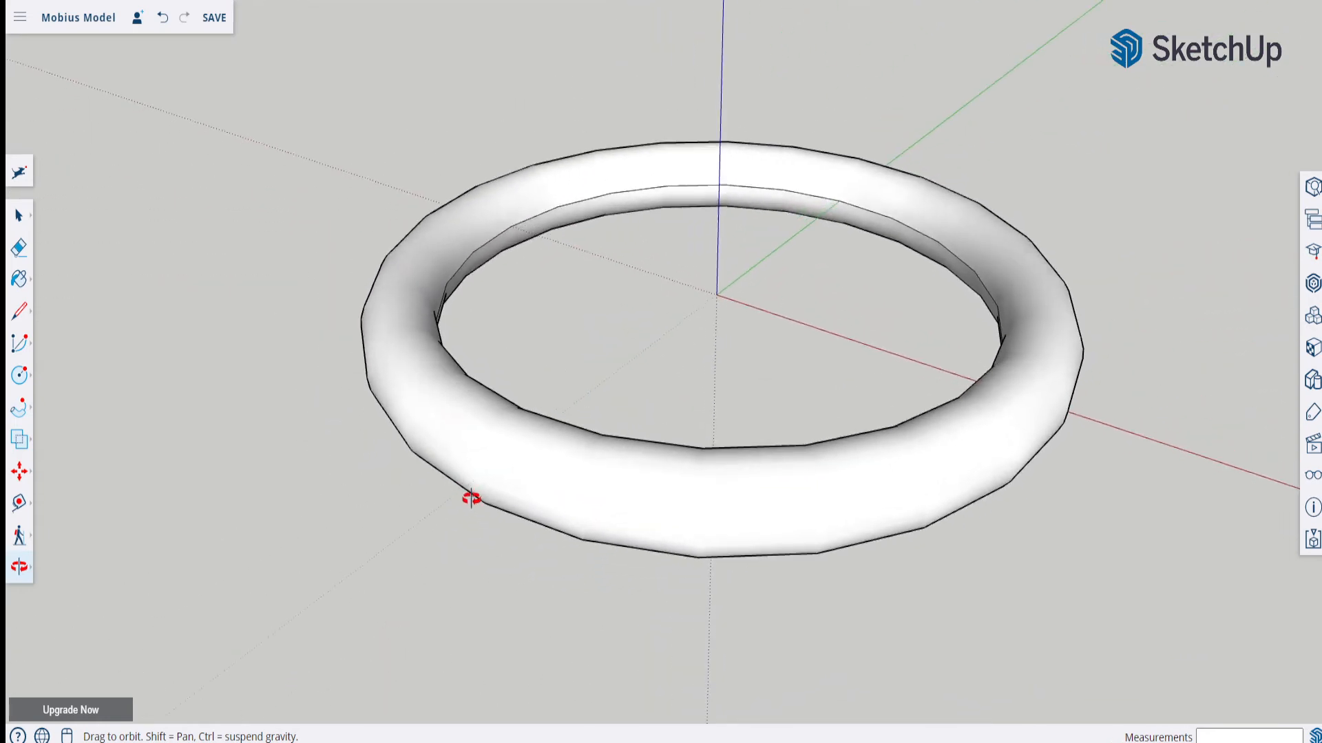
scroll(628, 192, "up", 3)
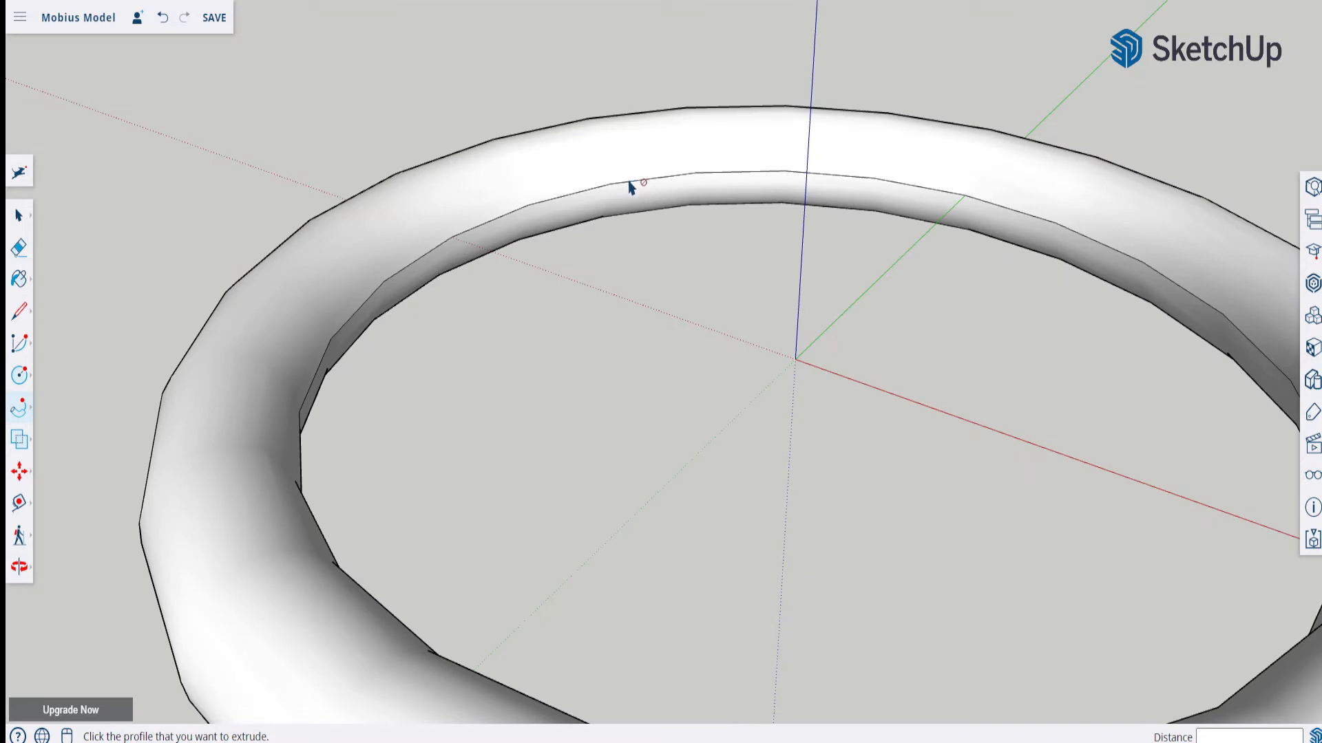
right_click(630, 187)
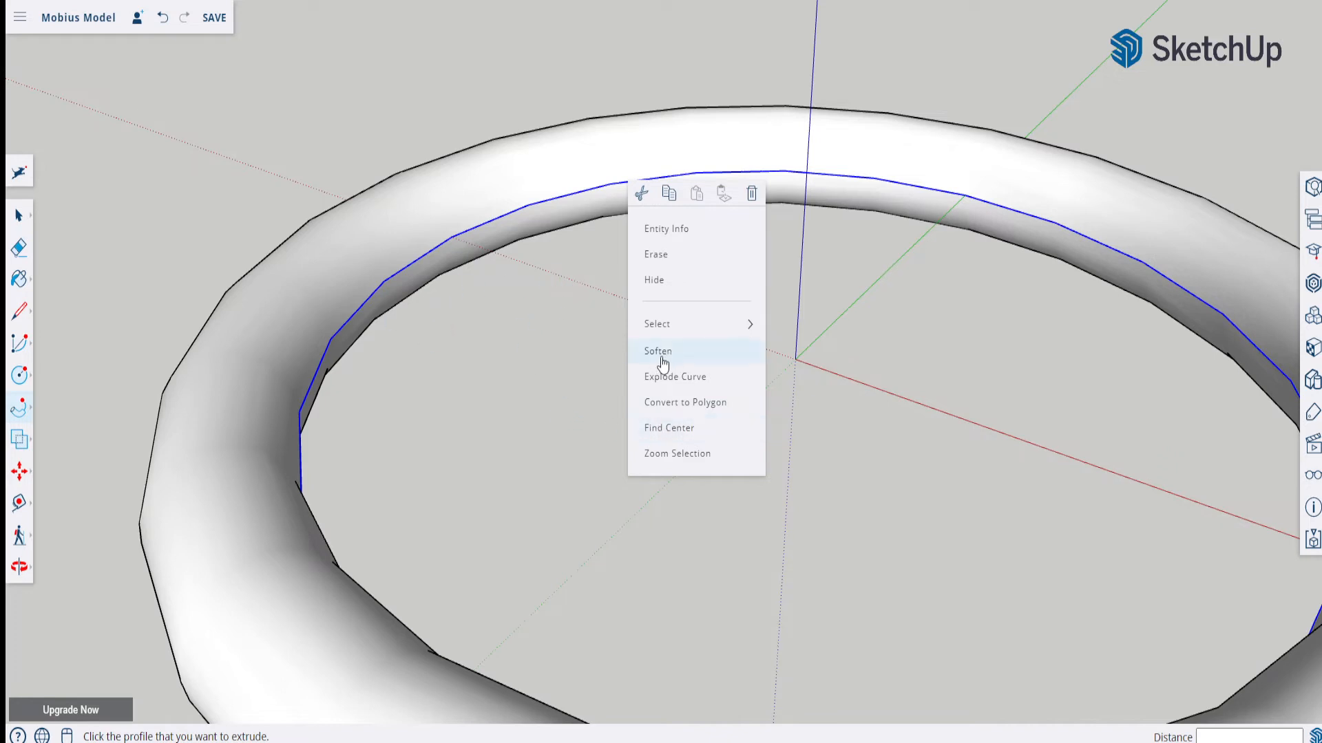
right_click(487, 222)
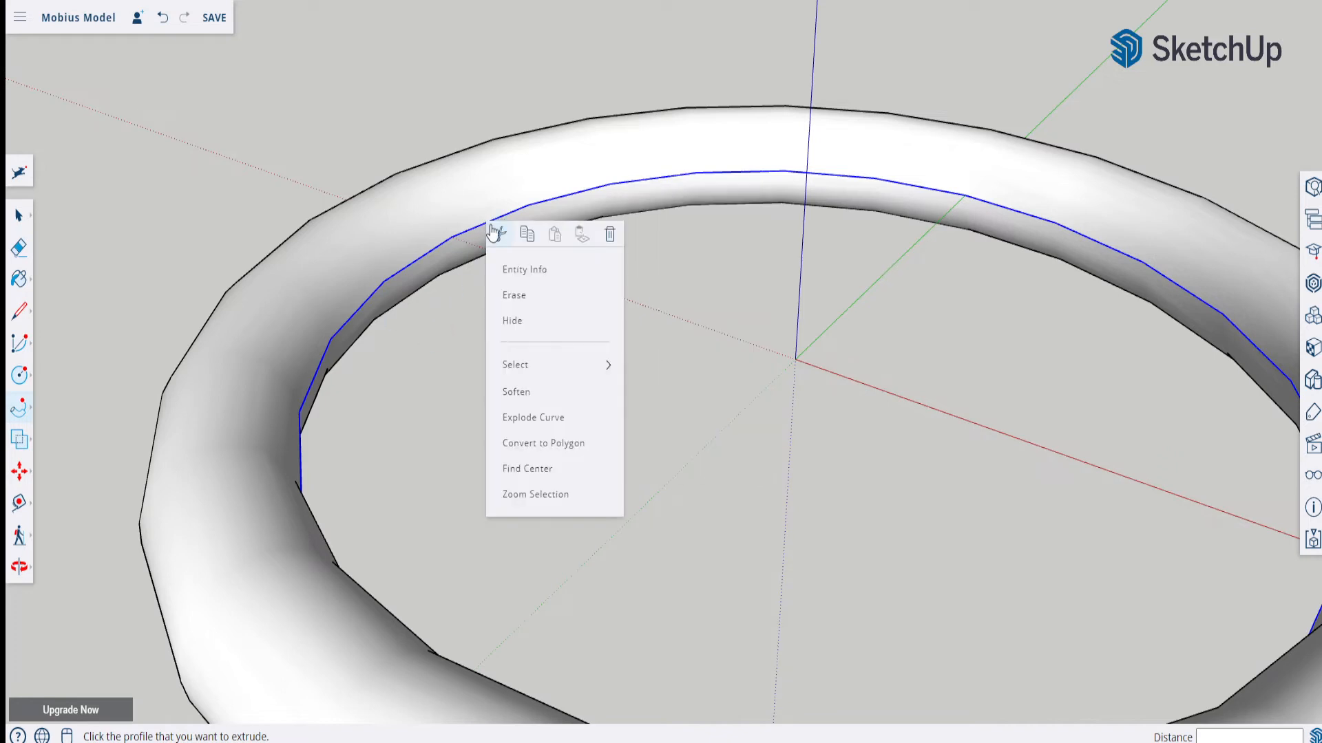
left_click(520, 399)
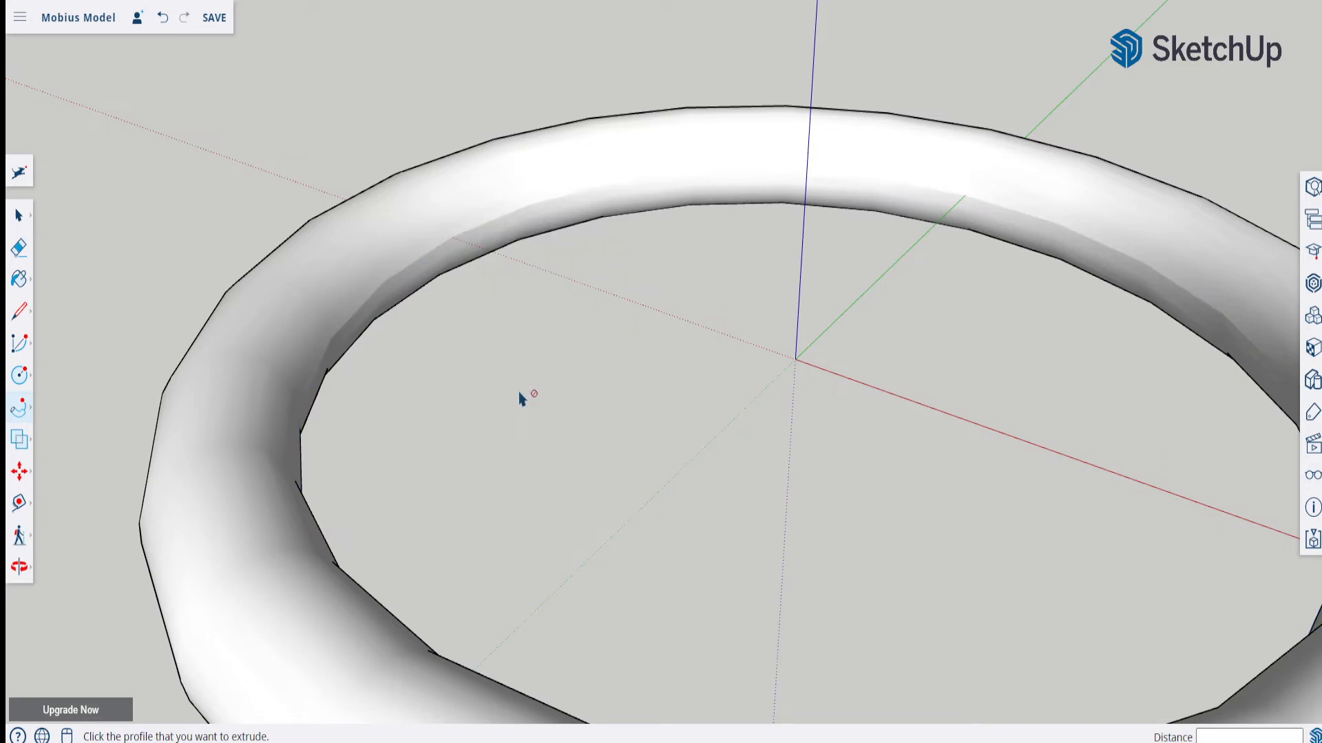
- Select all the connected faces and edges of the swept ring
scroll(533, 337, "down", 5)
middle_click_drag(393, 396, 909, 378)
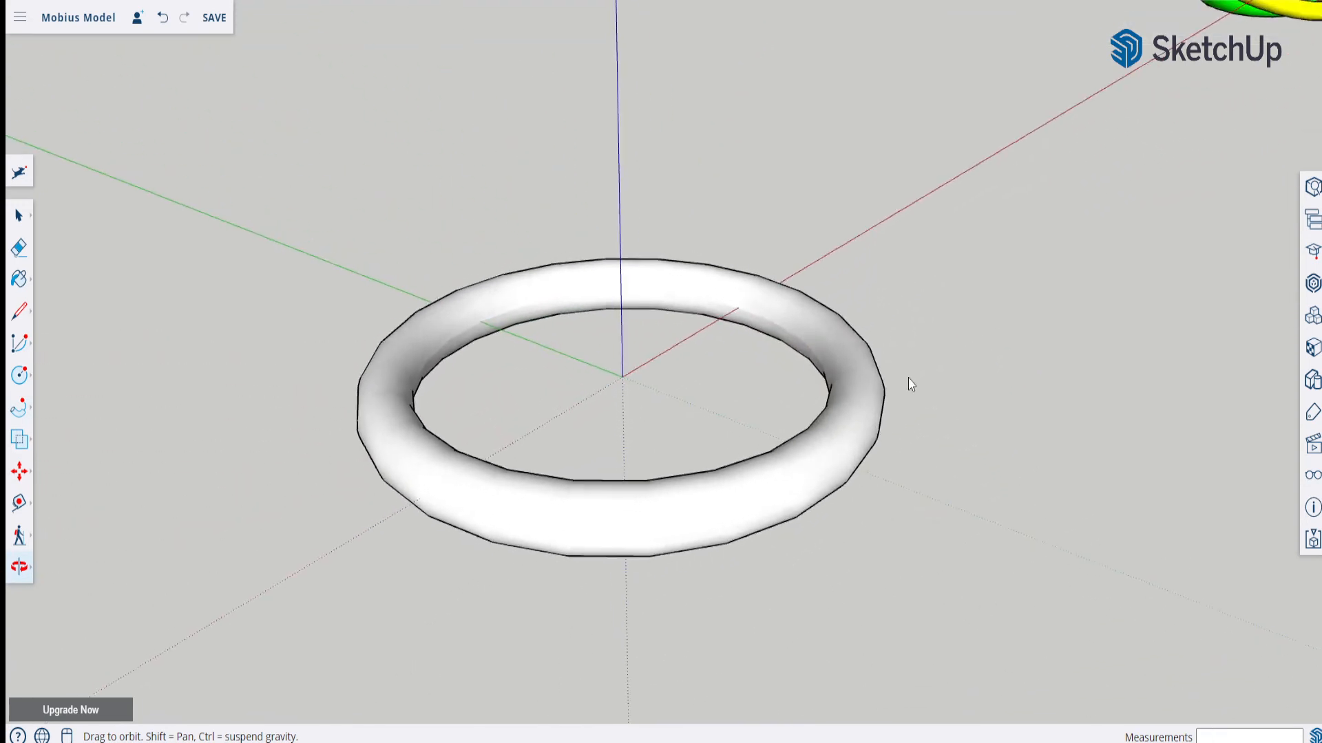
left_click(18, 216)
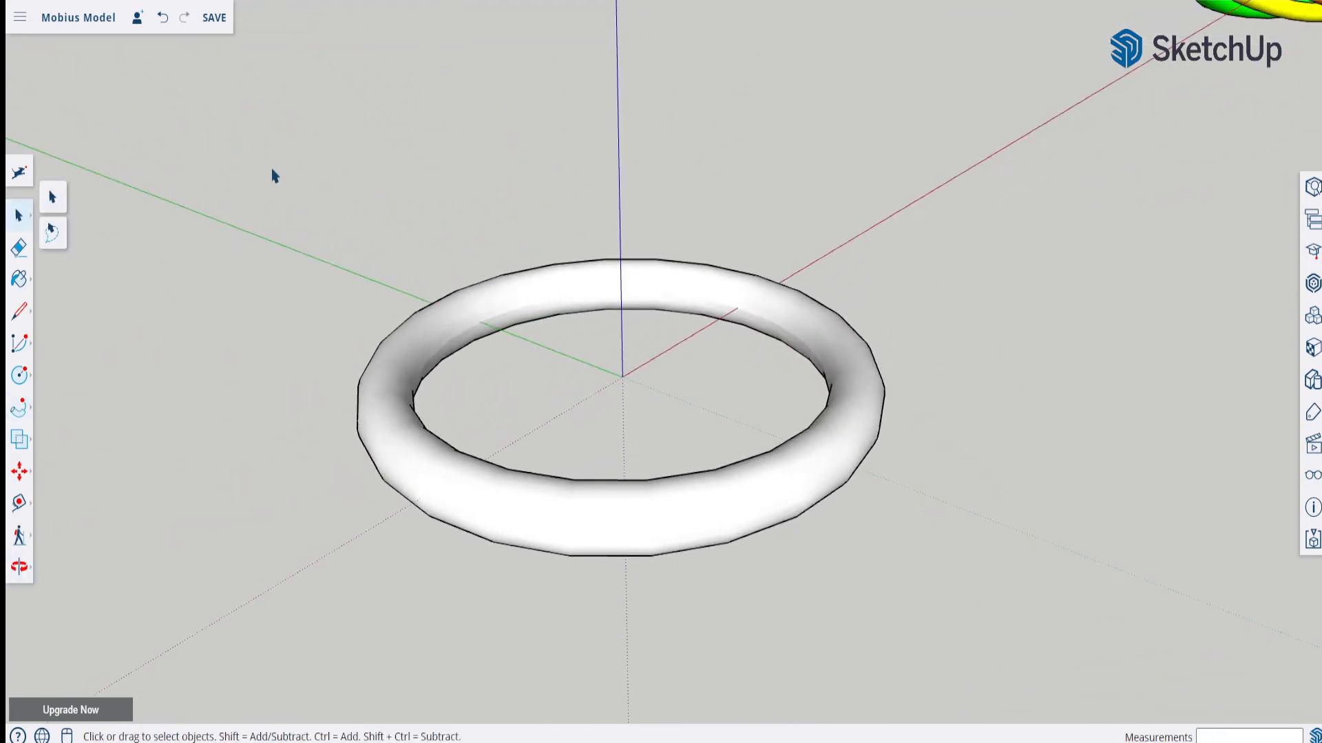
left_click(53, 196)
left_click_drag(154, 126, 1013, 666)
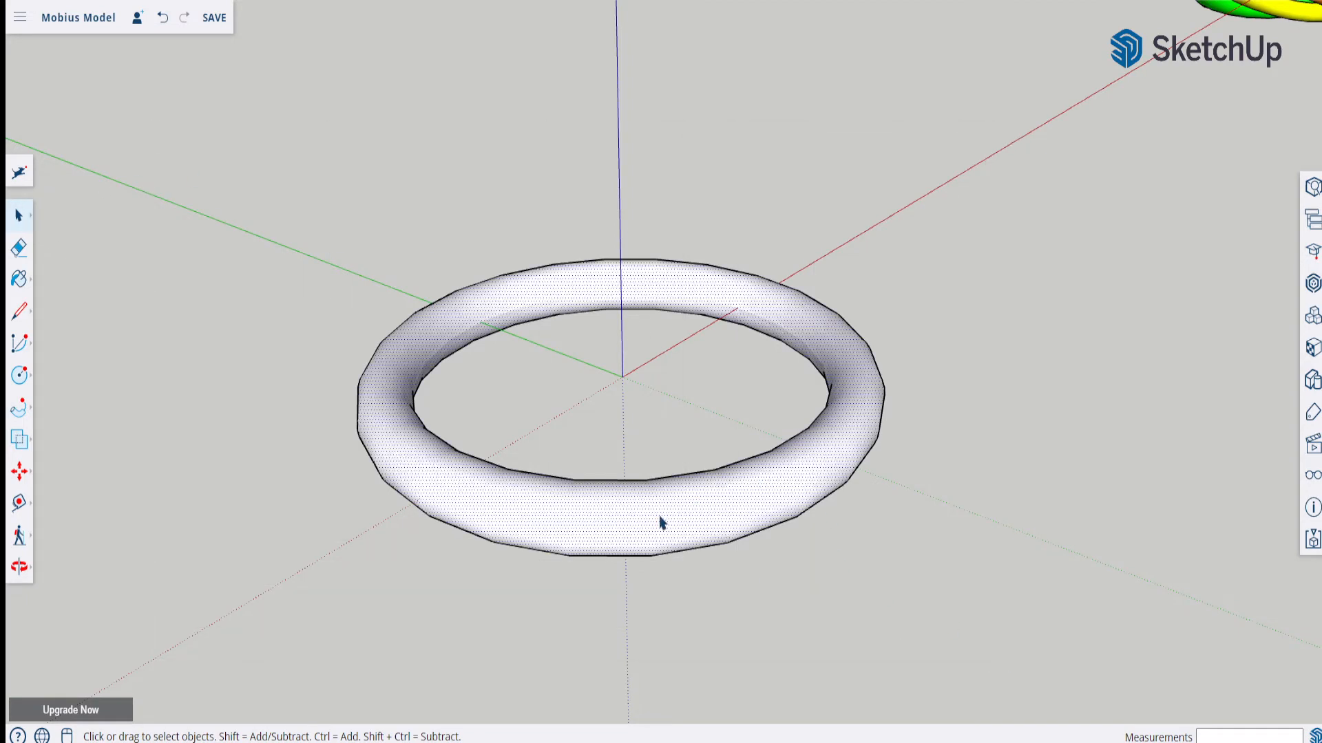
scroll(372, 481, "up", 5)
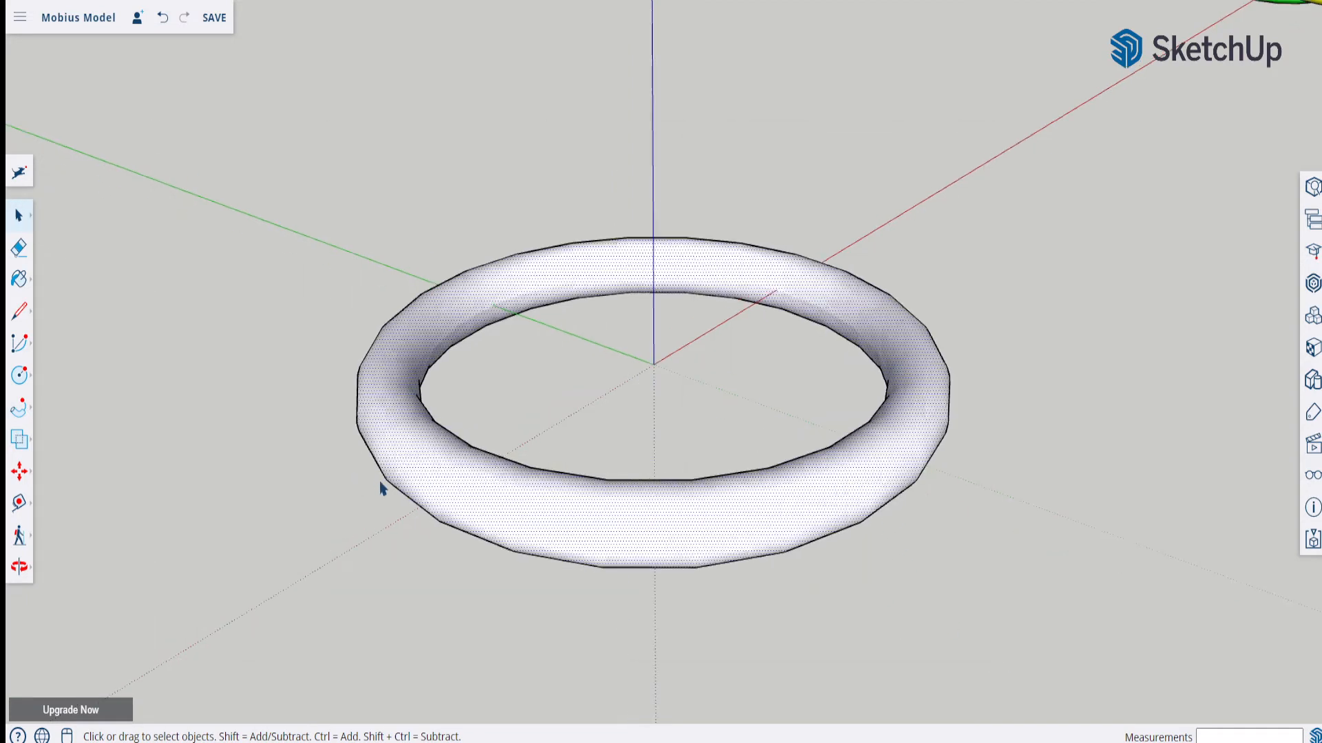
scroll(372, 472, "down", 2)
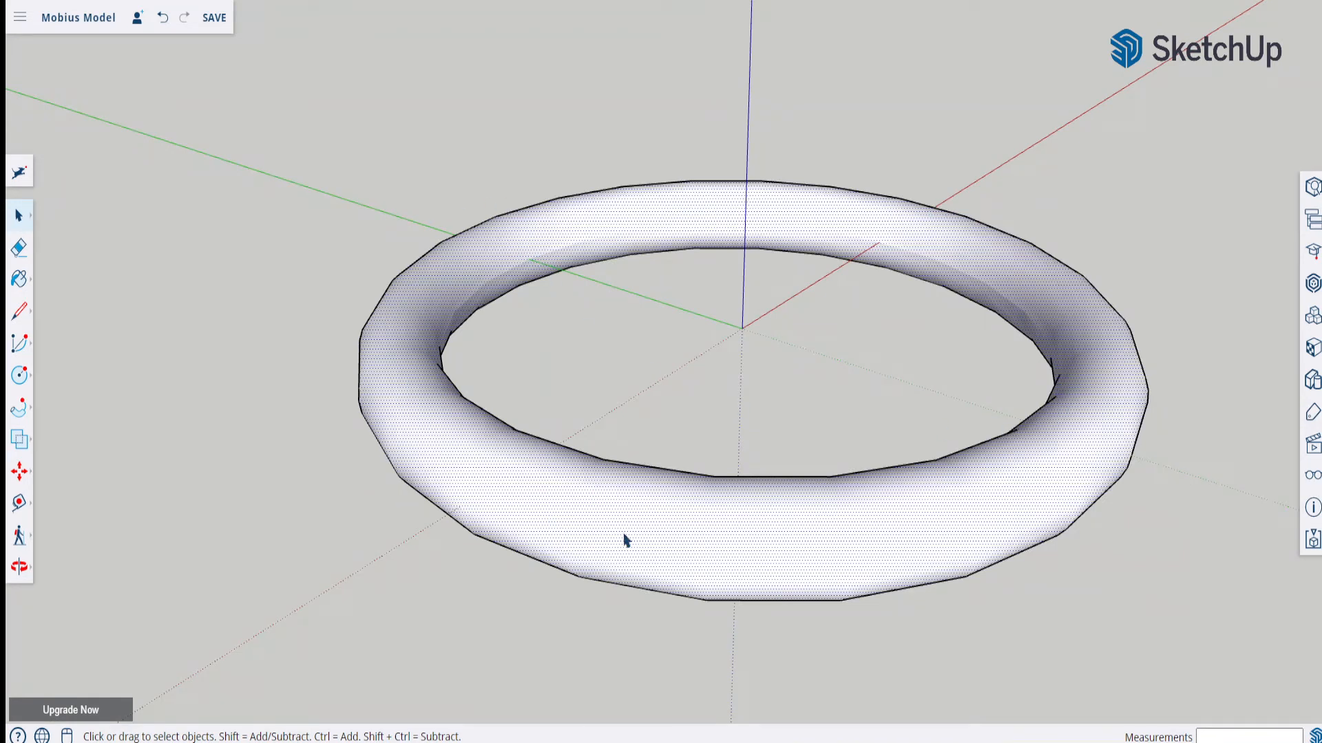
left_click(778, 557)
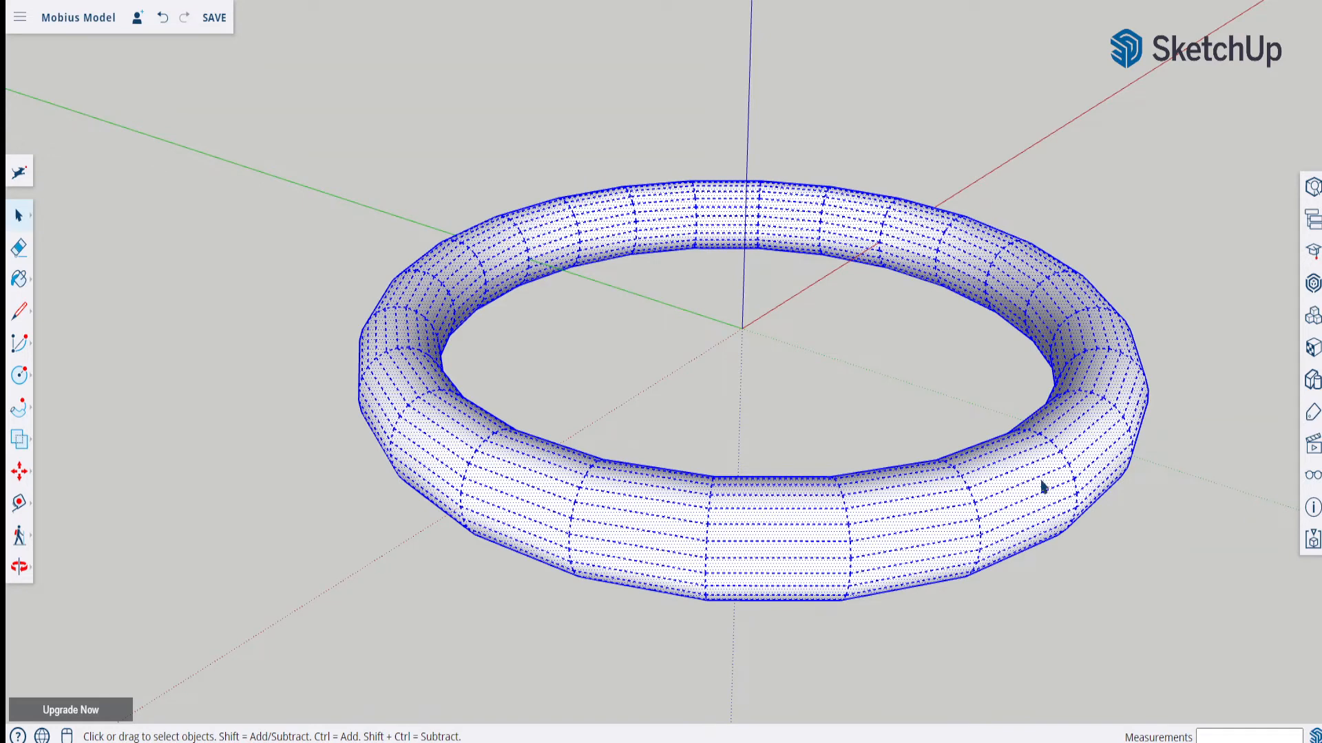
- Make the selected ring geometry a component with the definition name "Ring w/ AR 8", not glued to anything
right_click(696, 525)
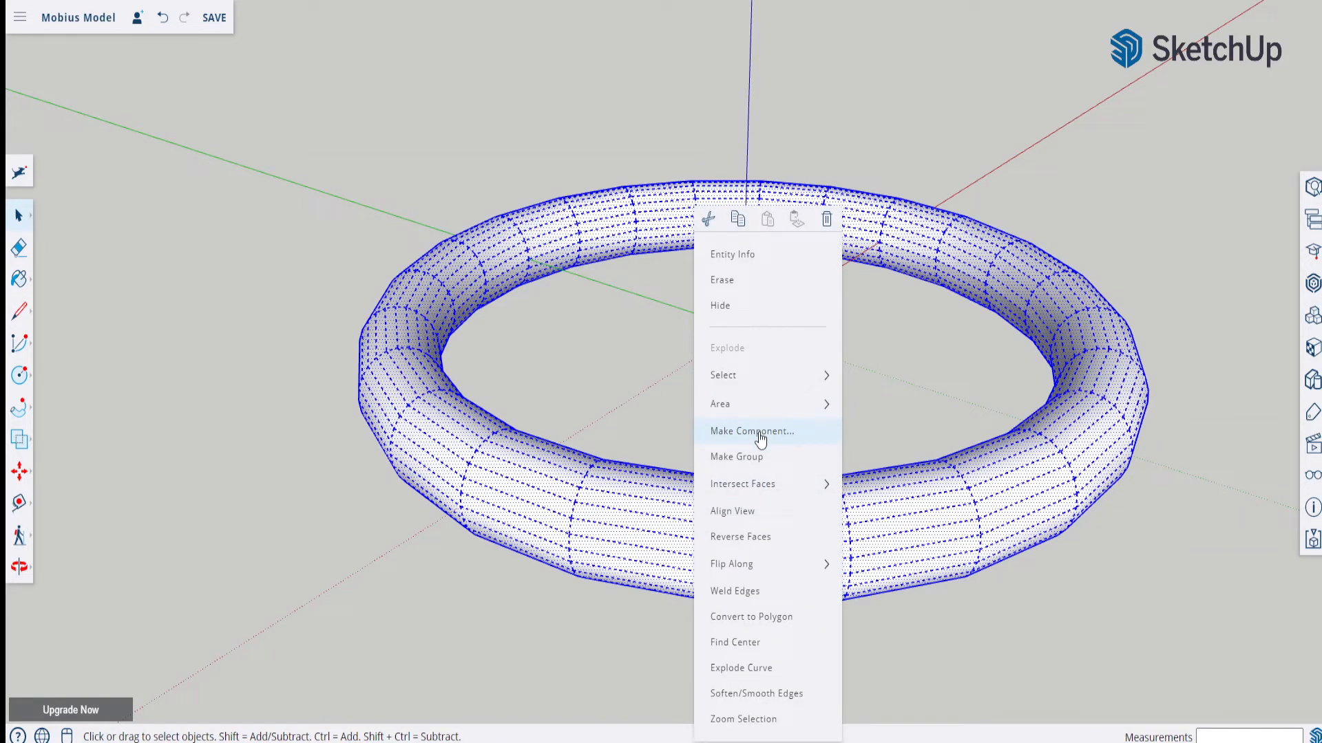
right_click(592, 506)
mouse_move(649, 513)
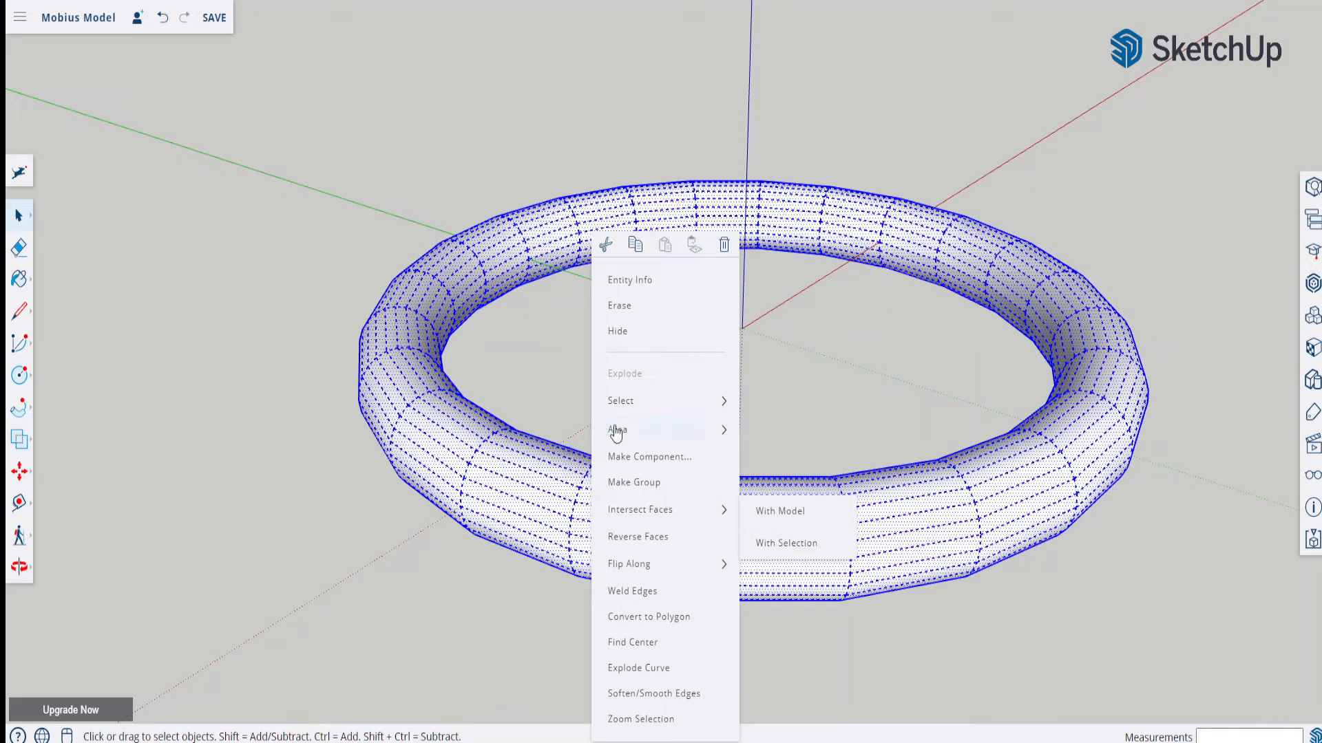
left_click(661, 467)
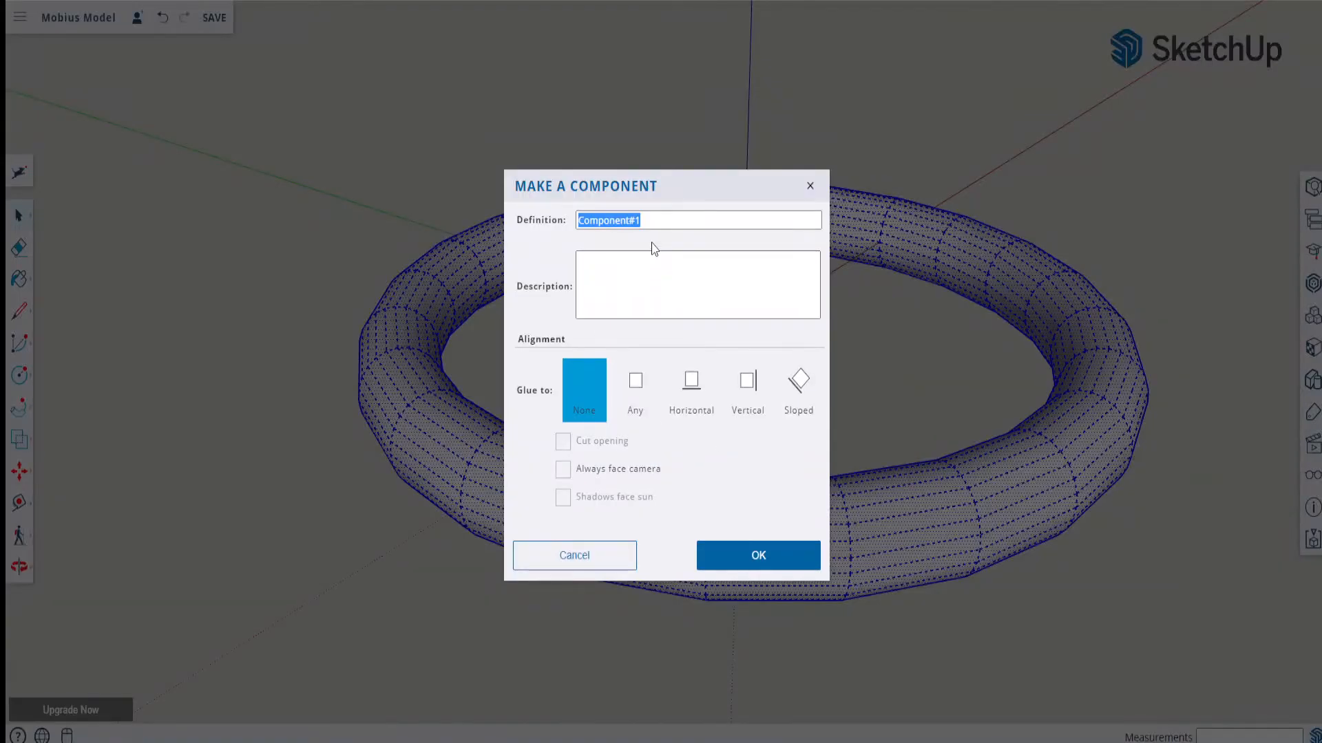
type("Ring w/ A")
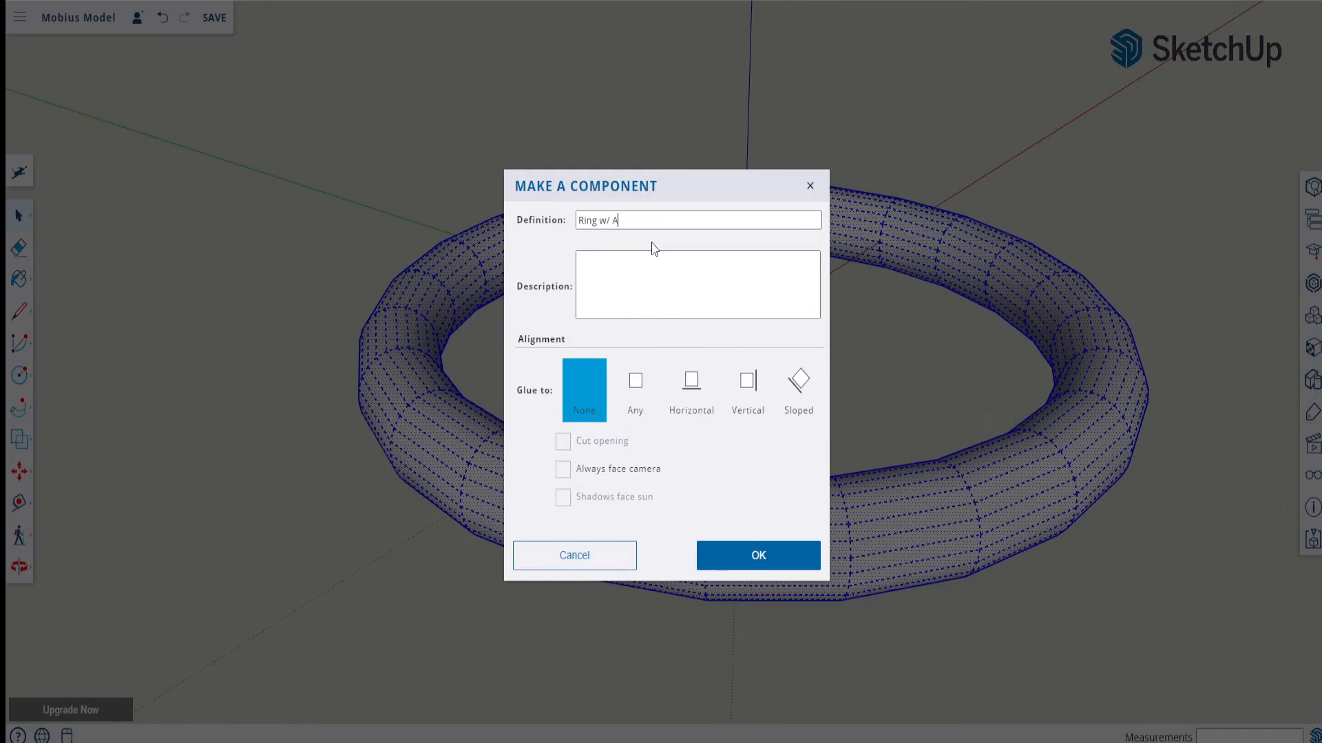
type("R 8")
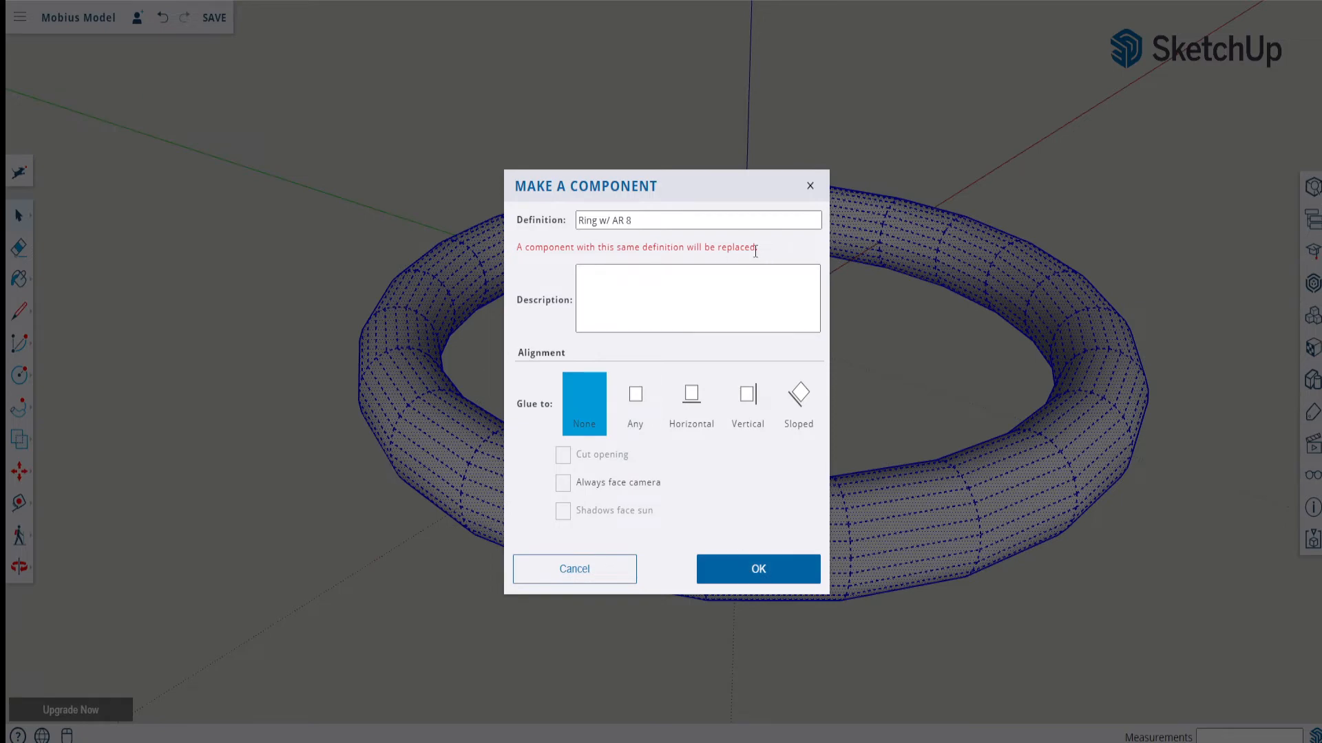
left_click(756, 565)
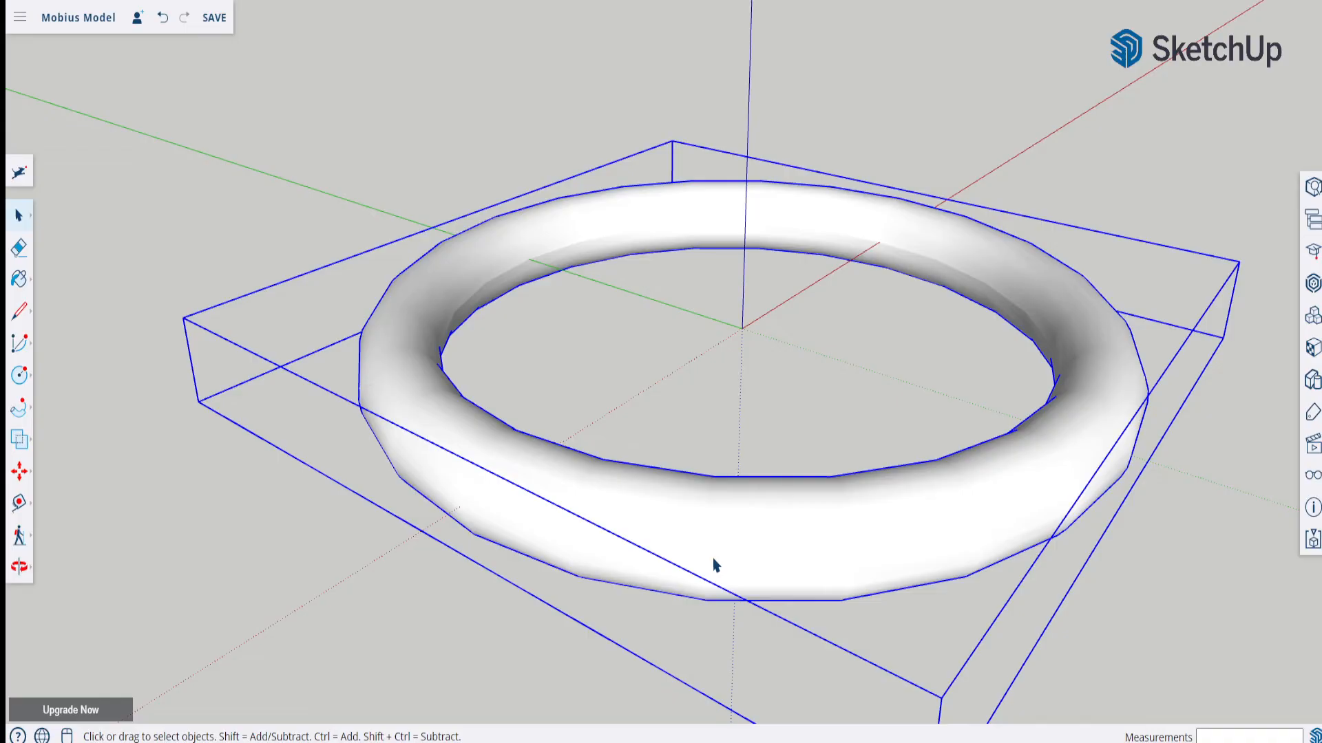
- Move the ring component 1 inch along the green axis, away from the origin
middle_click_drag(713, 560, 539, 568)
scroll(713, 444, "up", 2)
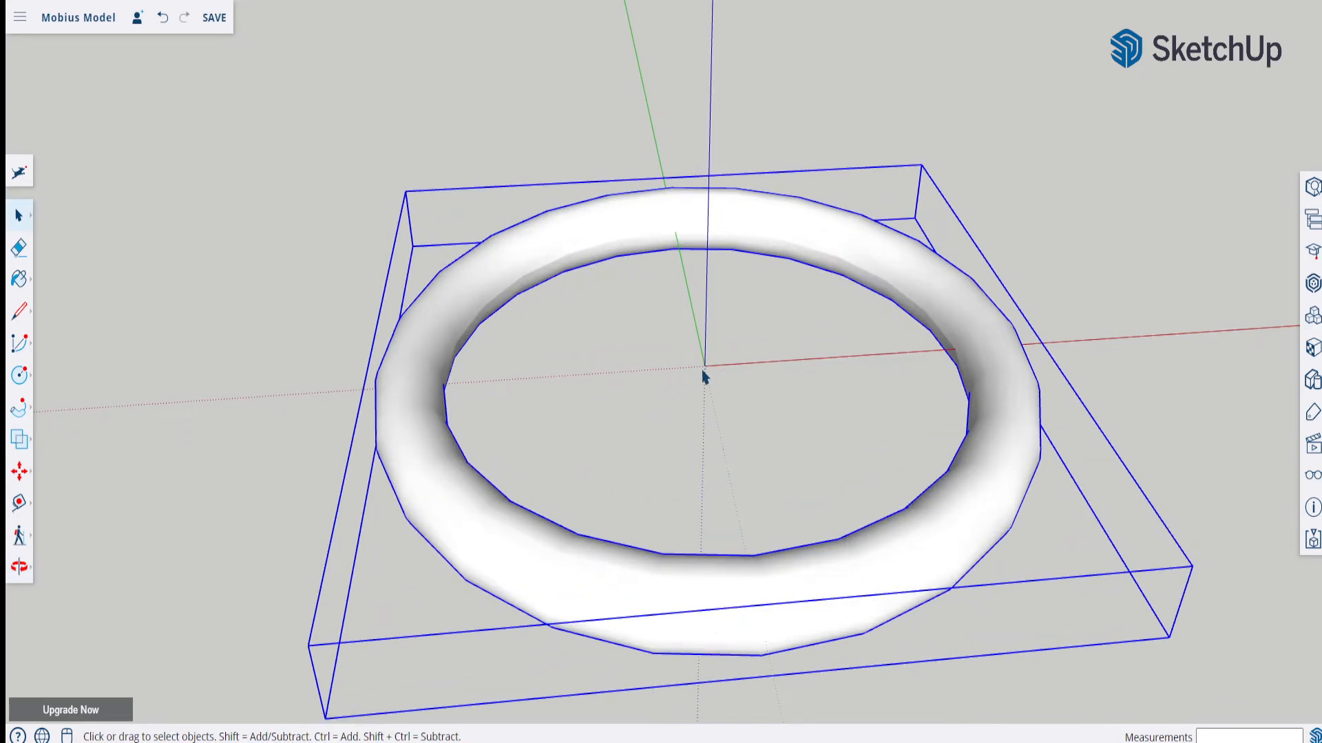
scroll(704, 375, "up", 2)
middle_click_drag(711, 369, 686, 444)
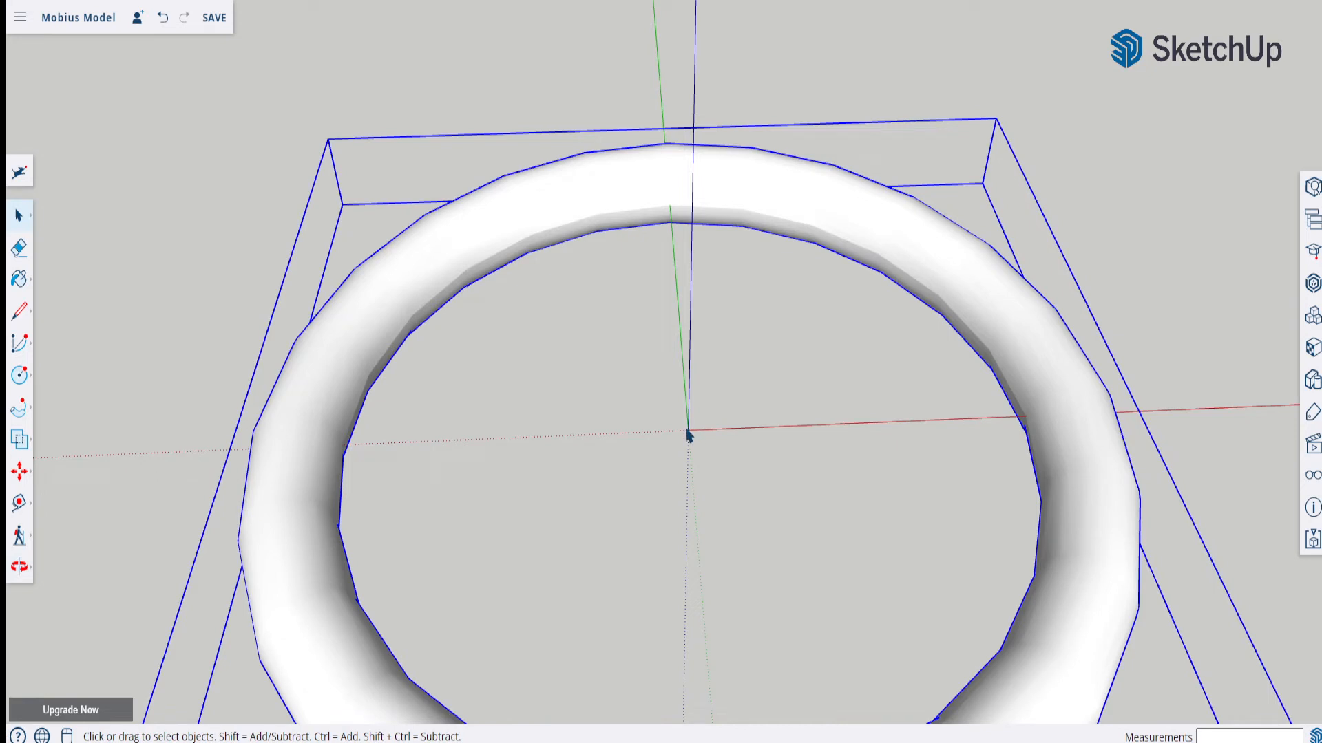
left_click(689, 435)
scroll(690, 432, "down", 3)
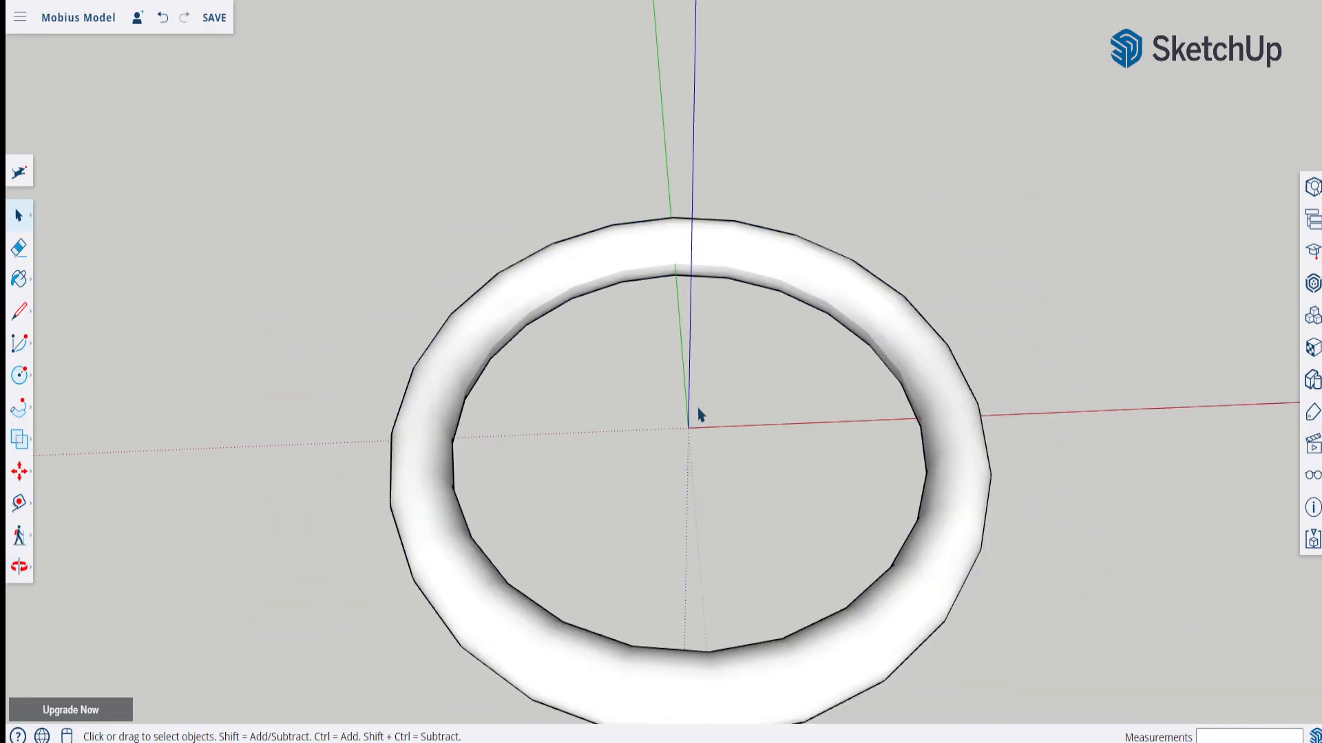
mouse_move(700, 413)
middle_mouse_down()
mouse_move(746, 375)
mouse_move(688, 401)
mouse_move(705, 420)
middle_mouse_up()
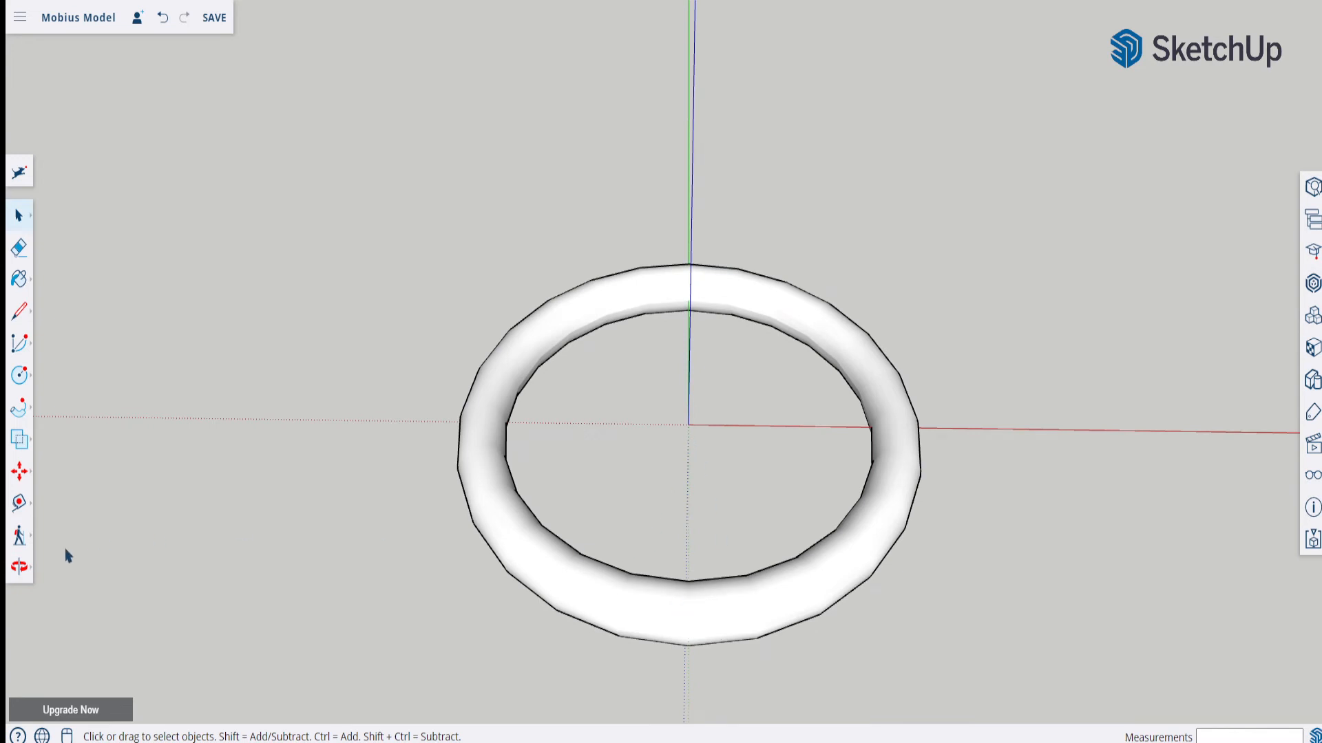
left_click(18, 479)
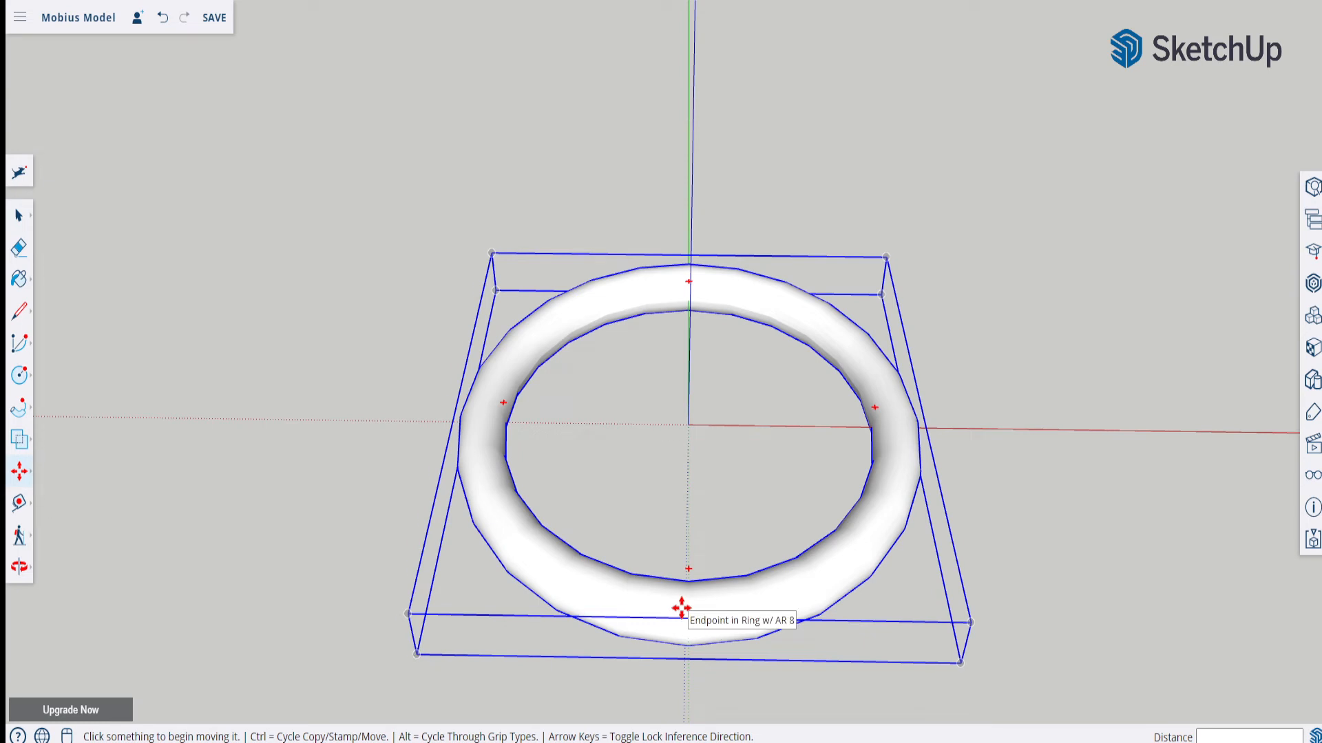
left_click(682, 608)
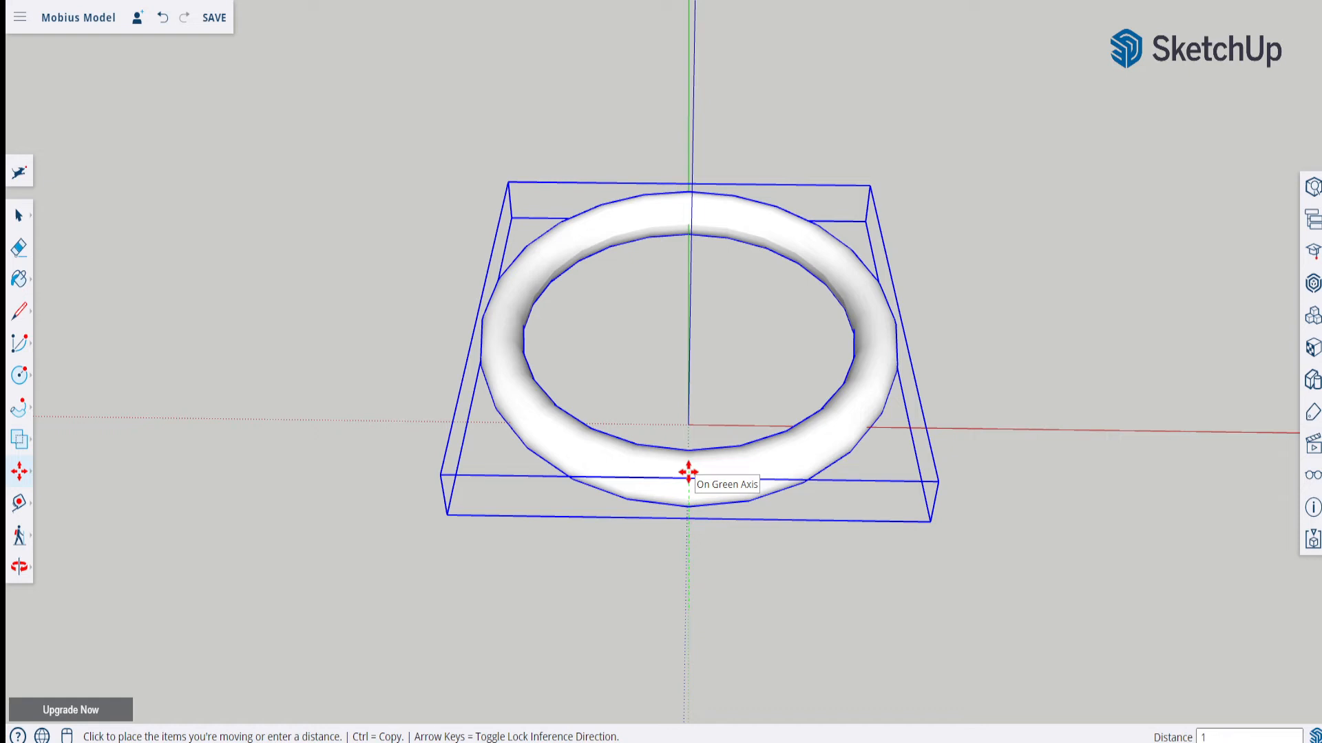
key("Escape")
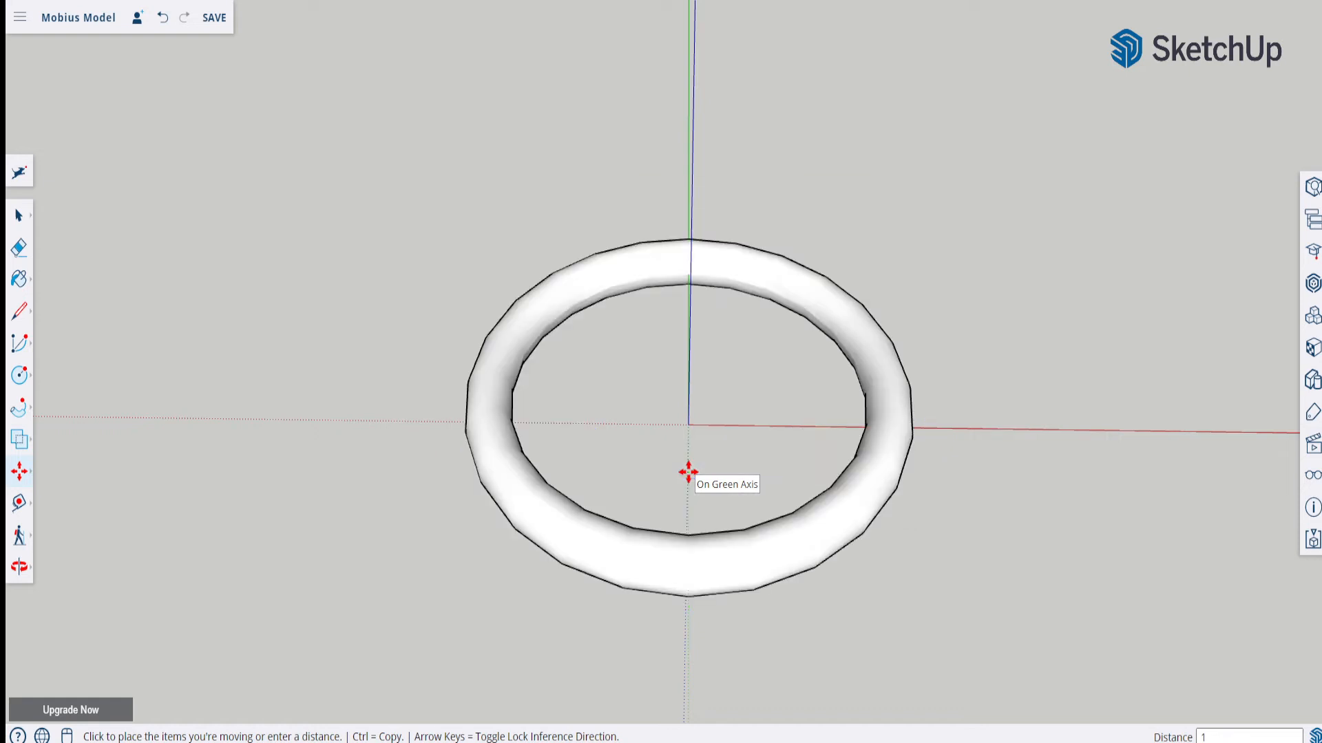
- Tilt the ring component by -16 degrees about the green axis
middle_click_drag(688, 511, 693, 441)
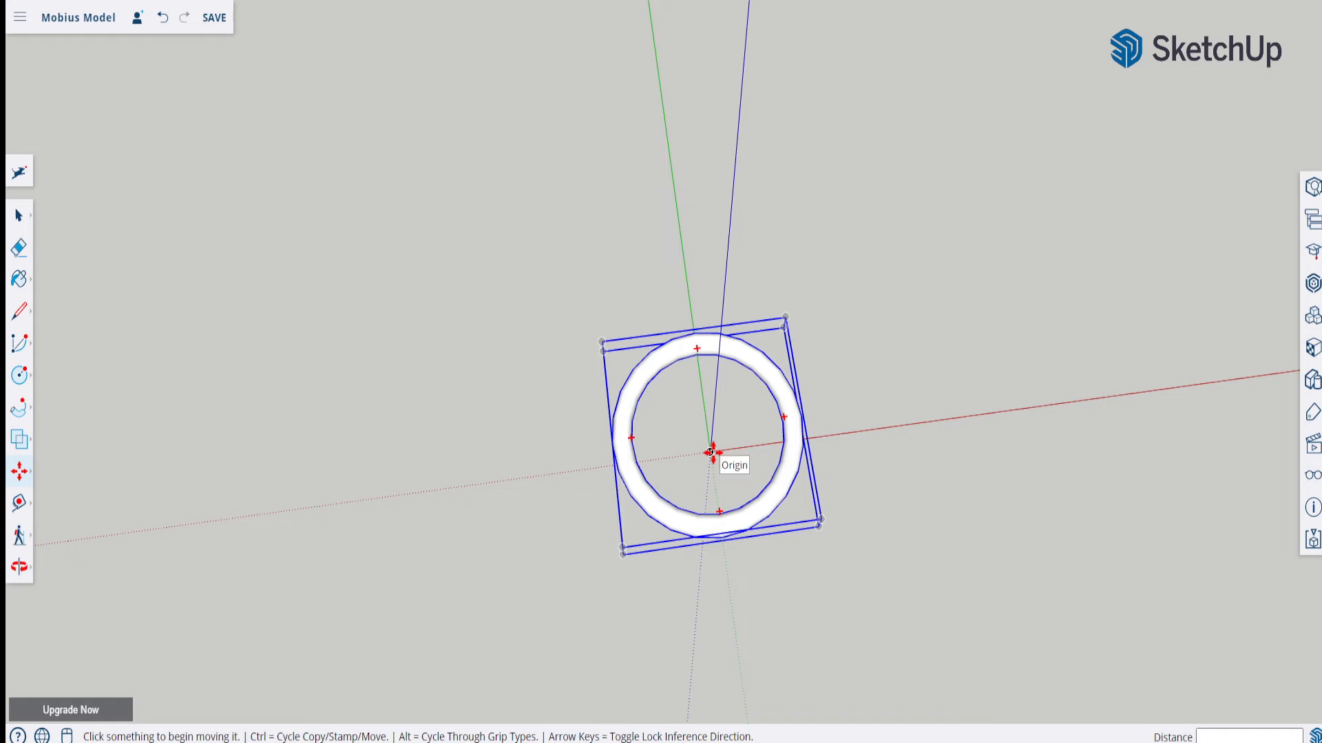
middle_click_drag(711, 452, 676, 333)
middle_click_drag(700, 460, 729, 457)
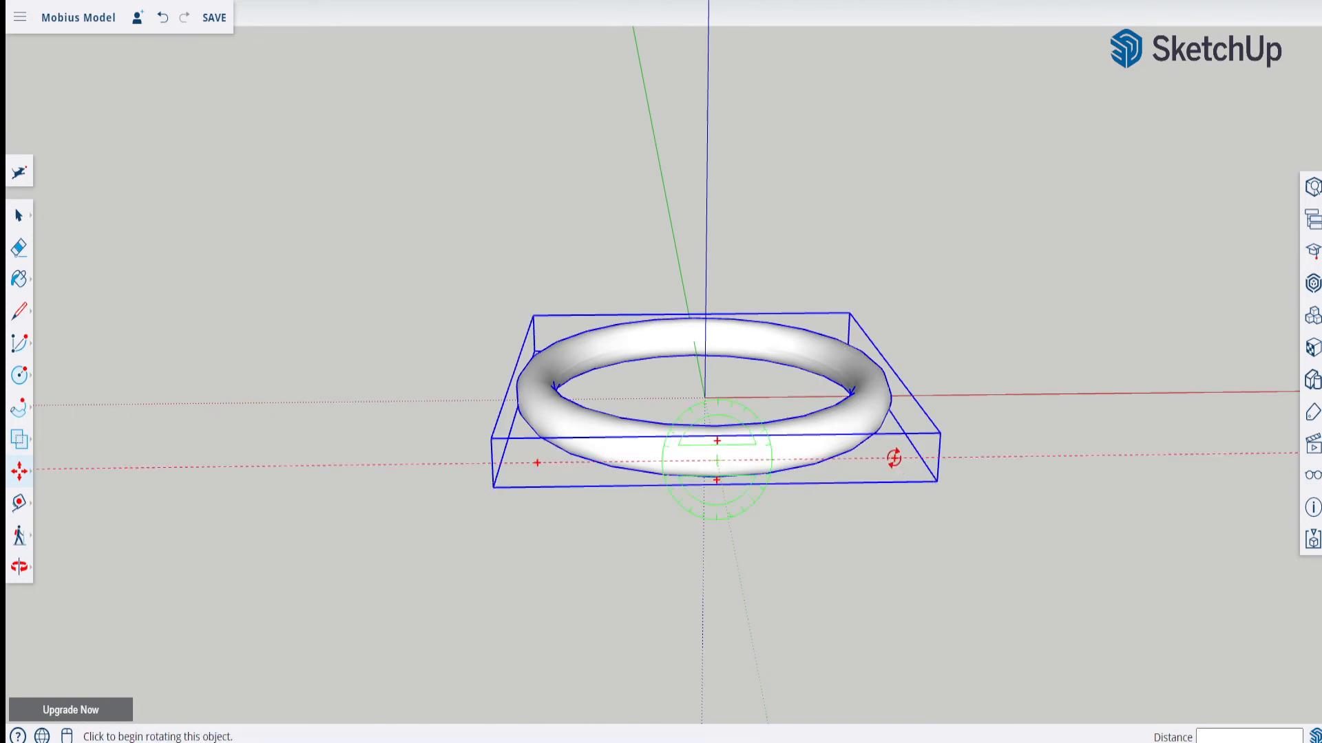
left_click(893, 458)
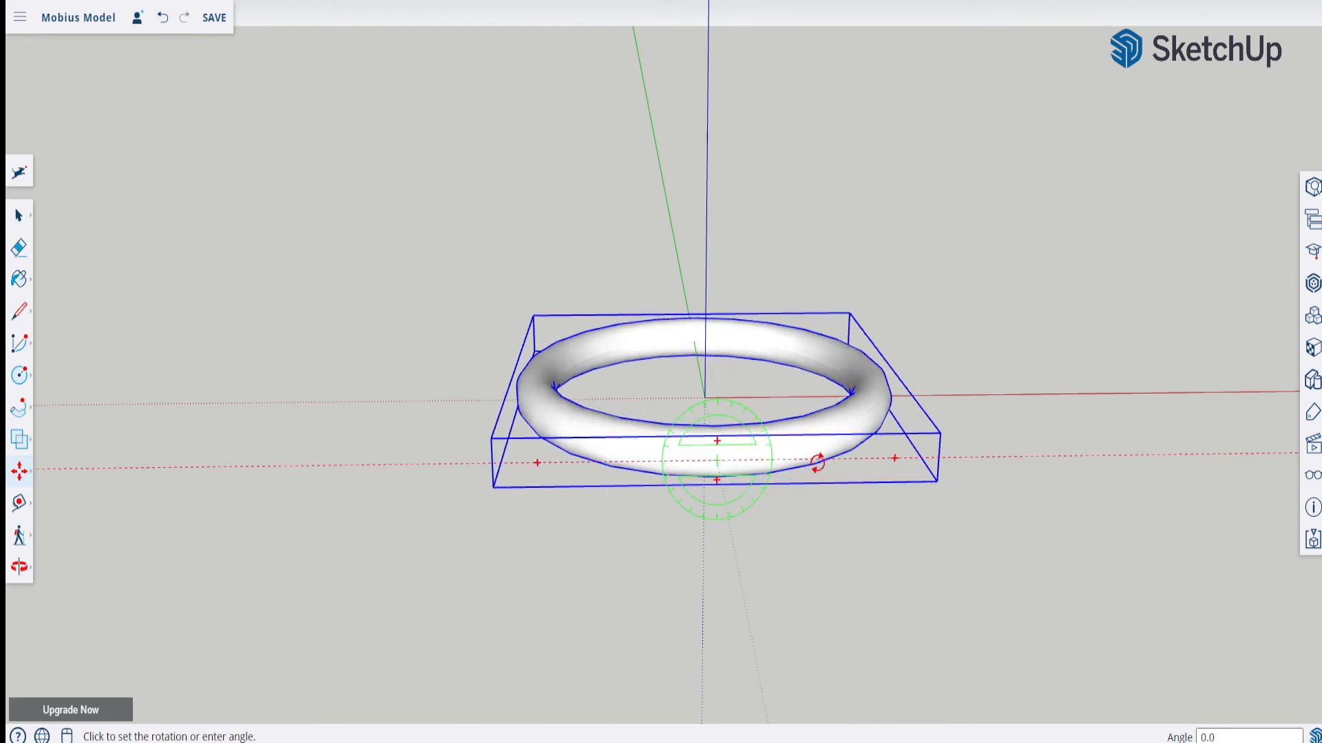
scroll(816, 463, "up", 4)
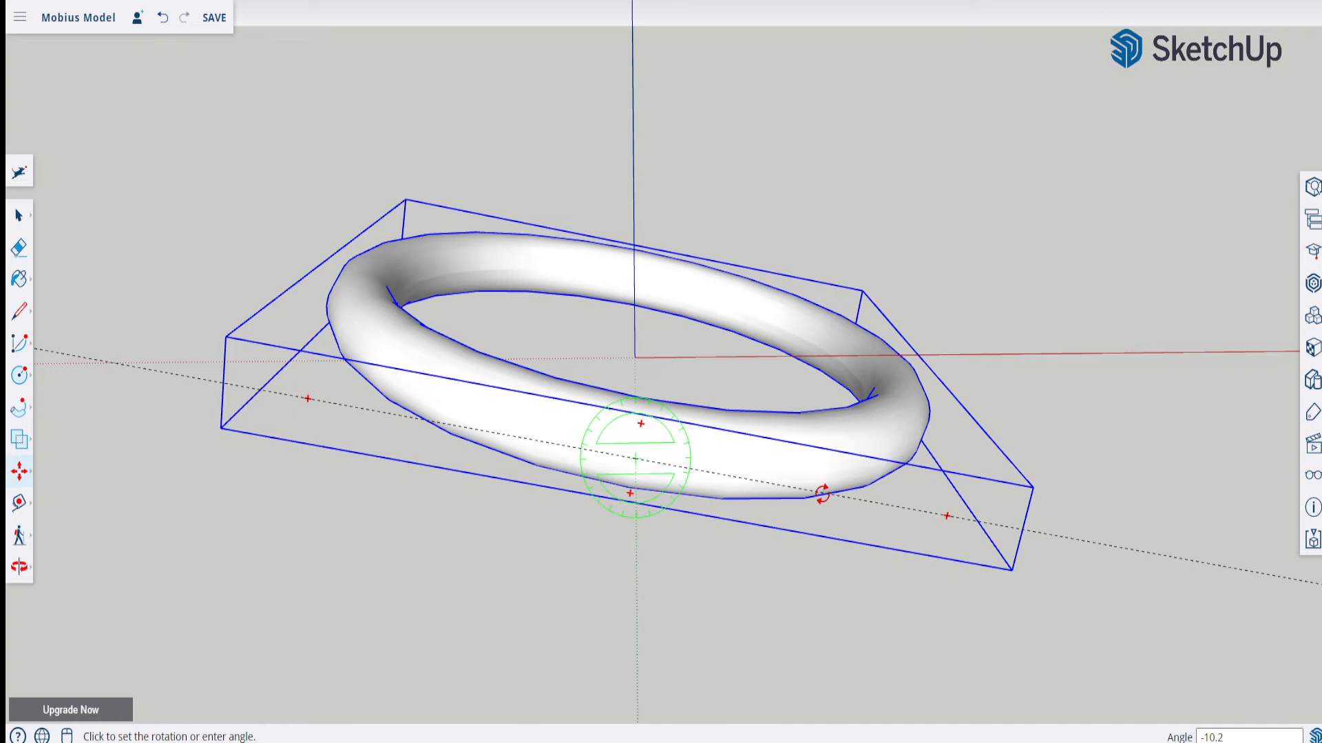
key("Return")
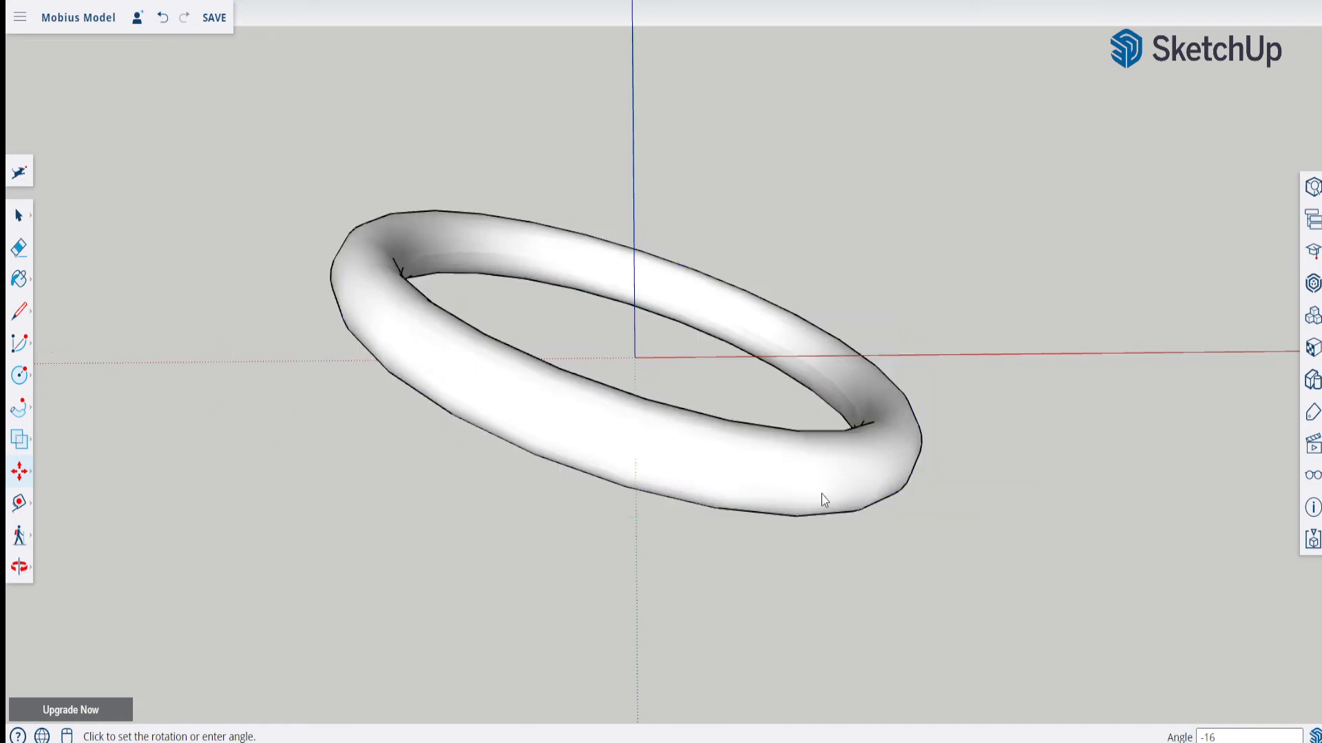
- Draw a 24-sided circle on the ground plane, centred on the origin inside the tilted ring, with a radius of about 2 1/16 inches
middle_click_drag(839, 452, 767, 390)
key("m")
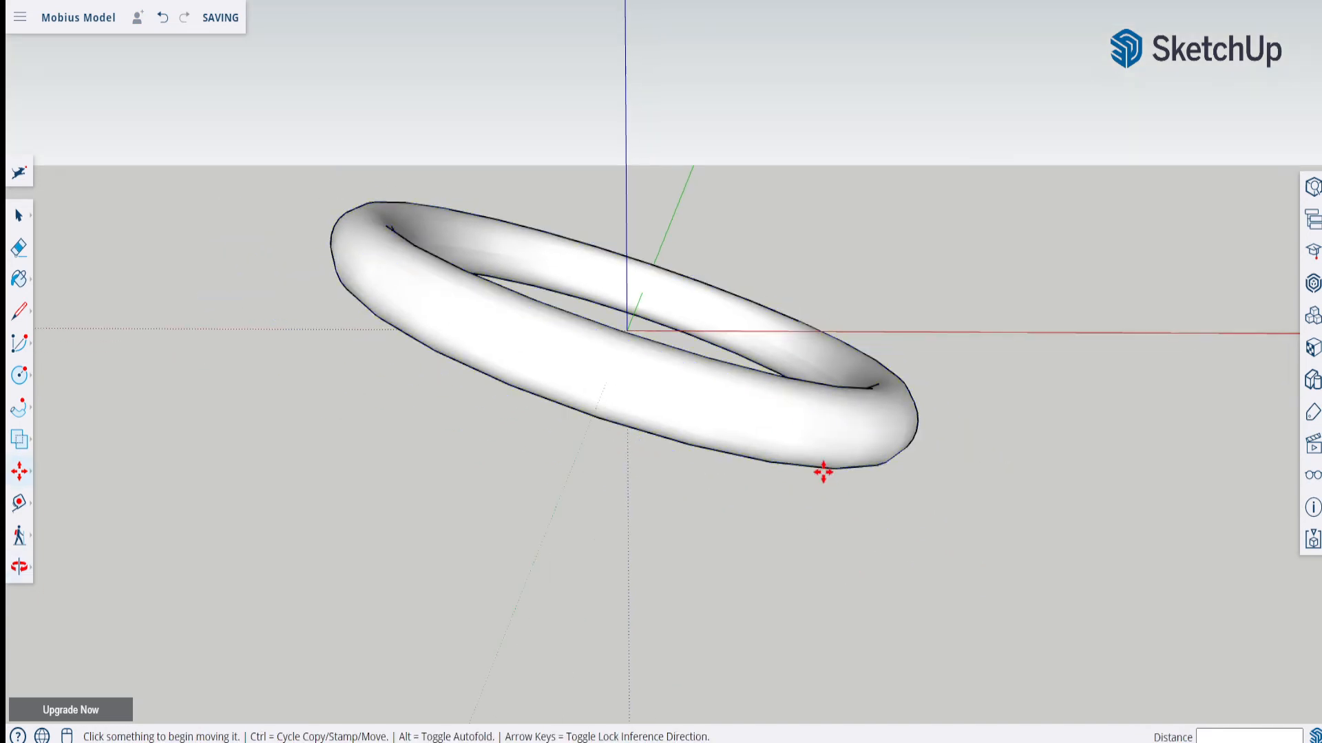
mouse_move(819, 472)
middle_mouse_down()
mouse_move(853, 560)
mouse_move(826, 468)
middle_mouse_up()
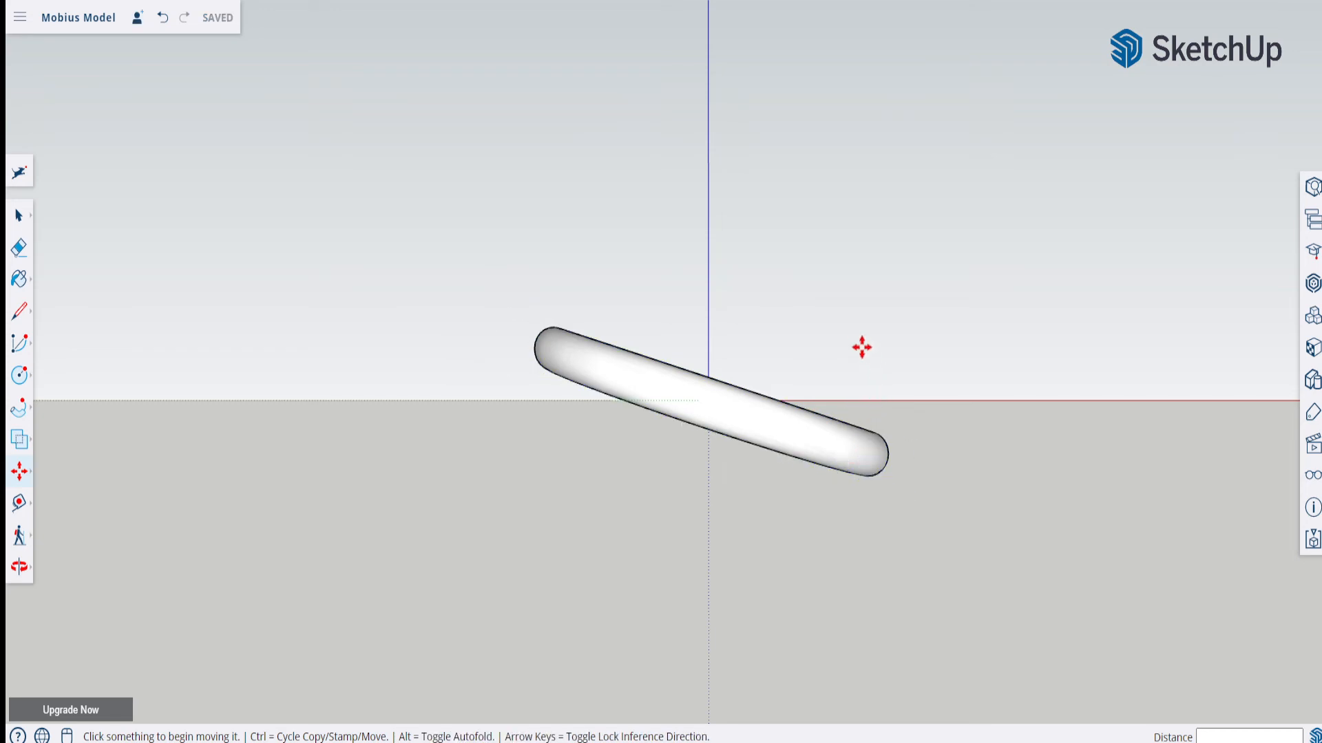
middle_click_drag(675, 448, 757, 524)
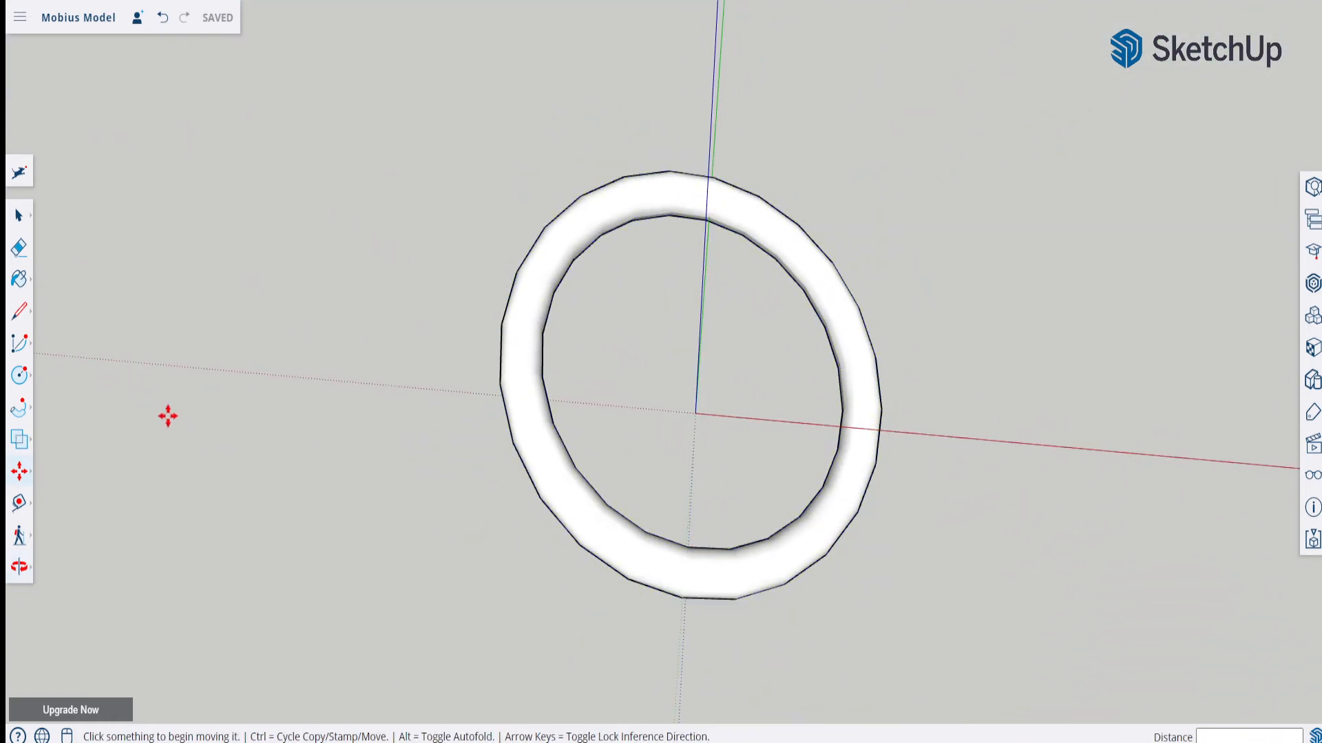
left_click(24, 384)
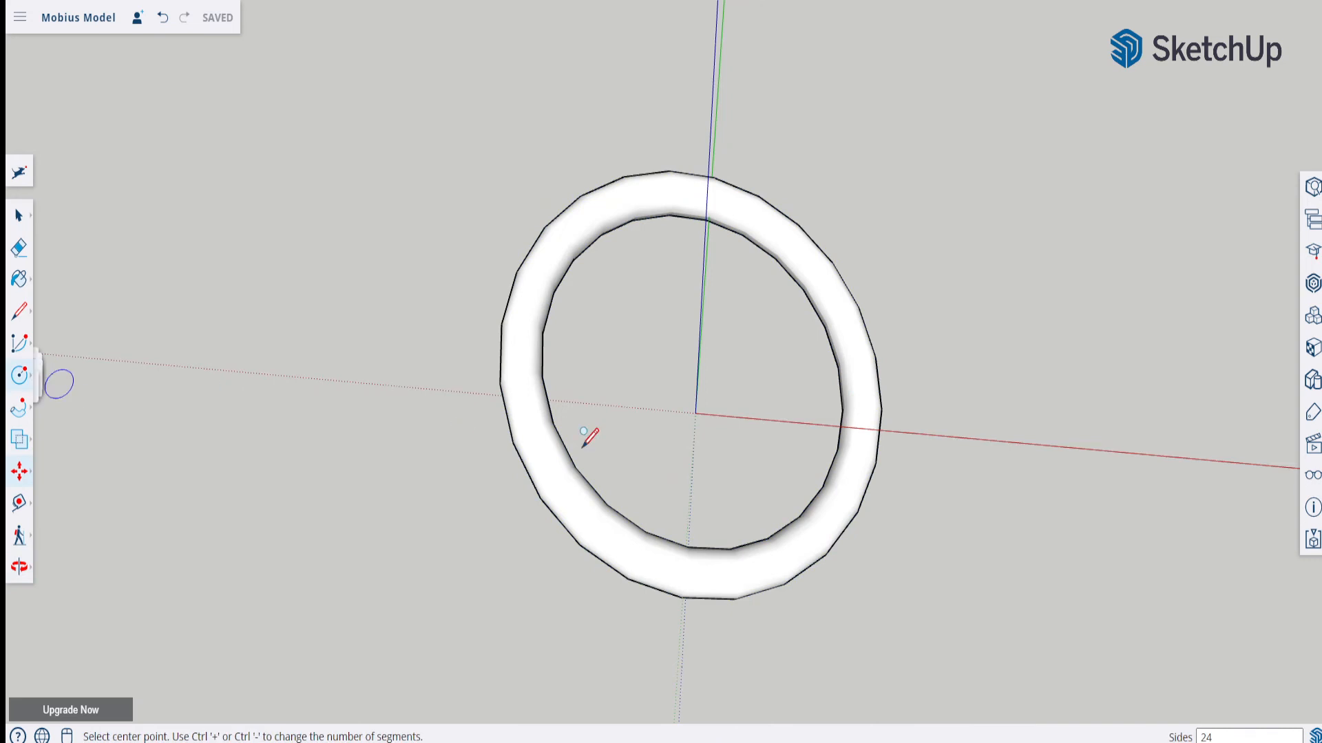
left_click(695, 412)
scroll(697, 413, "up", 5)
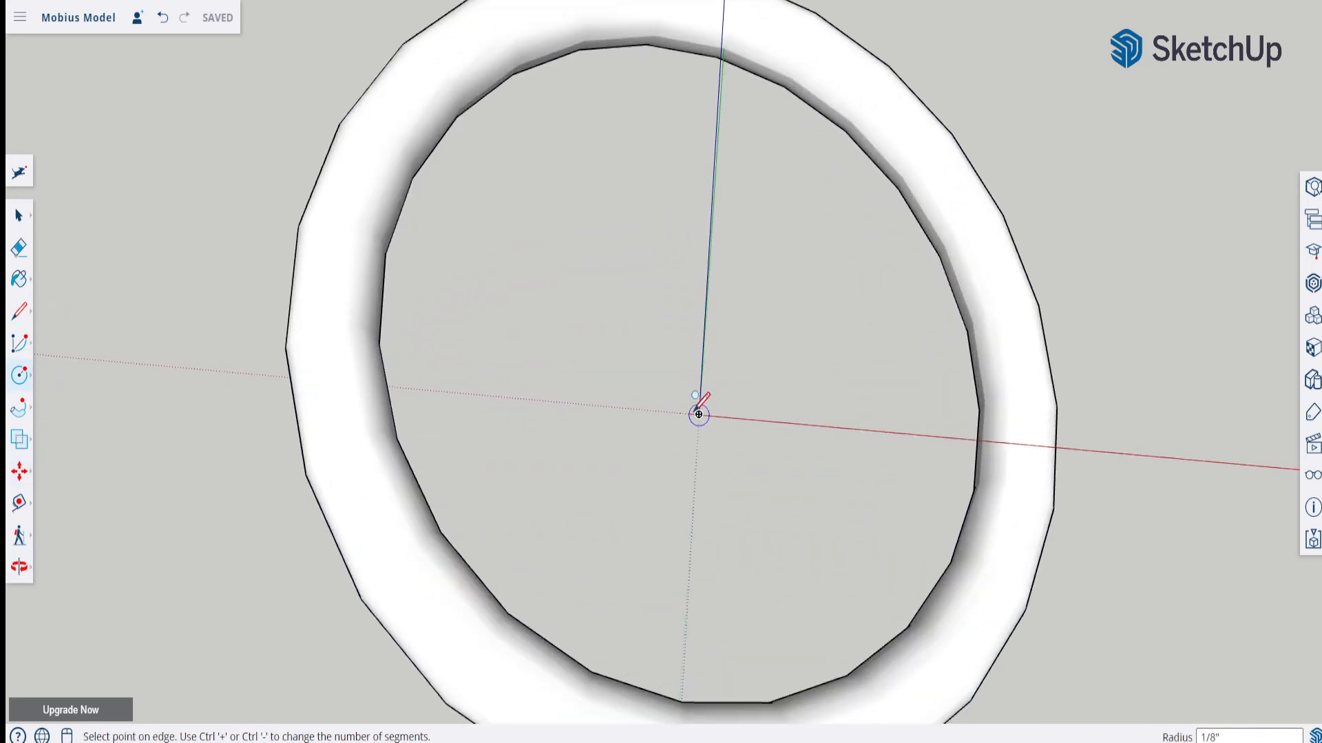
middle_click_drag(749, 419, 720, 194)
left_click(719, 194)
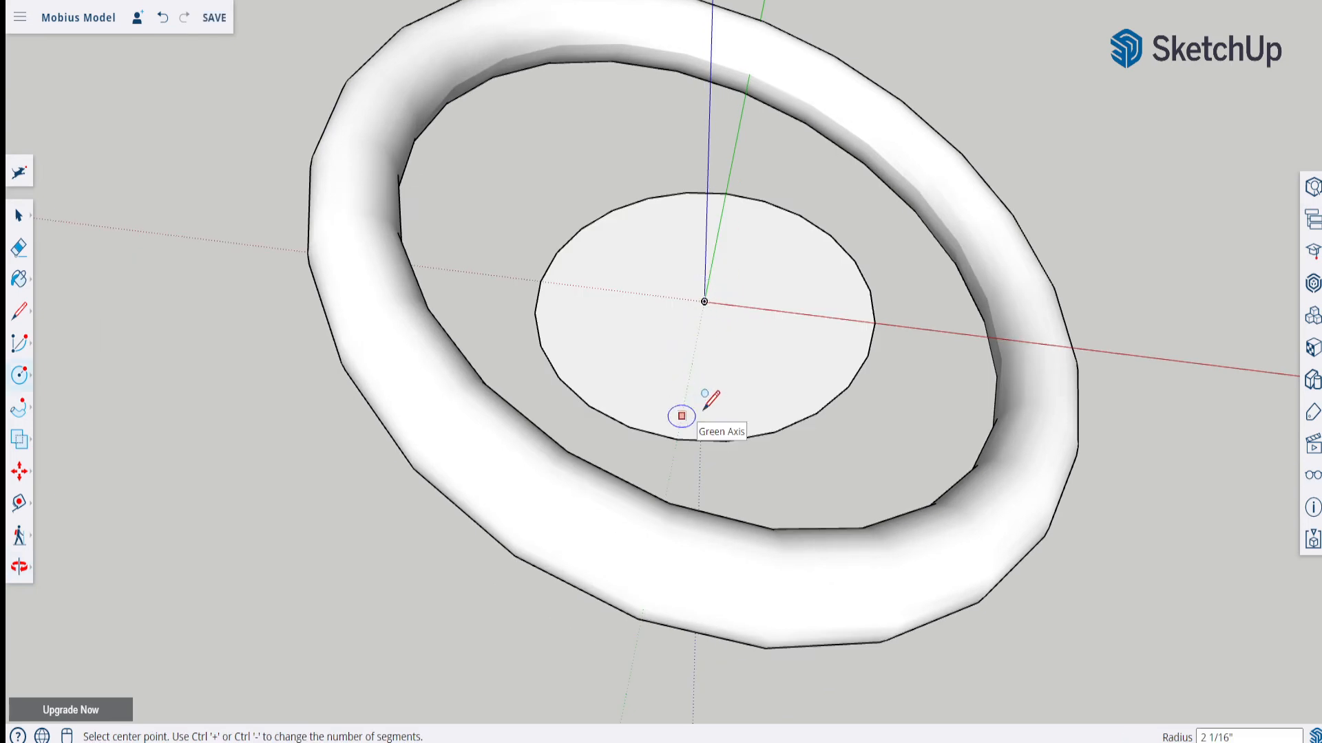
- Rotate-copy the ring component about the origin by 60 degrees, measured along the circle's endpoints, and array the copy *5
middle_click_drag(705, 408, 661, 289)
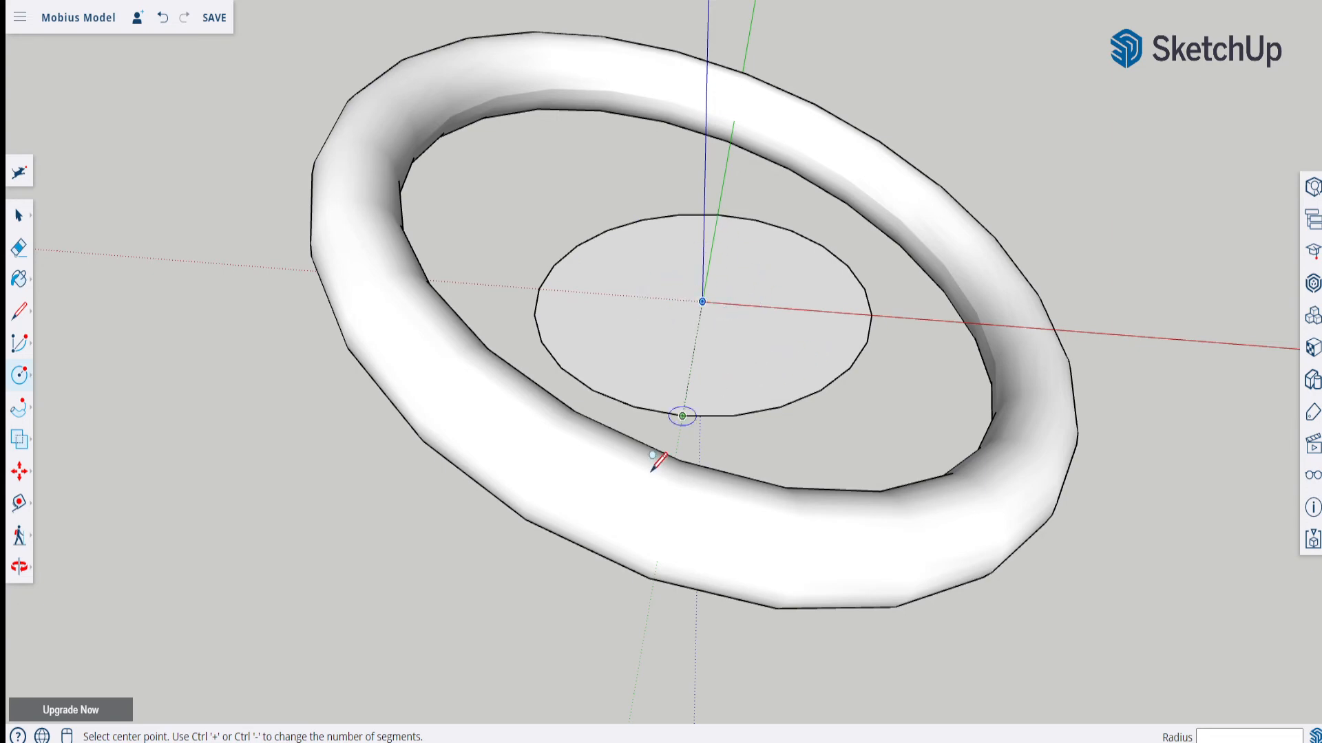
middle_click_drag(654, 467, 386, 507)
middle_click_drag(720, 422, 486, 478)
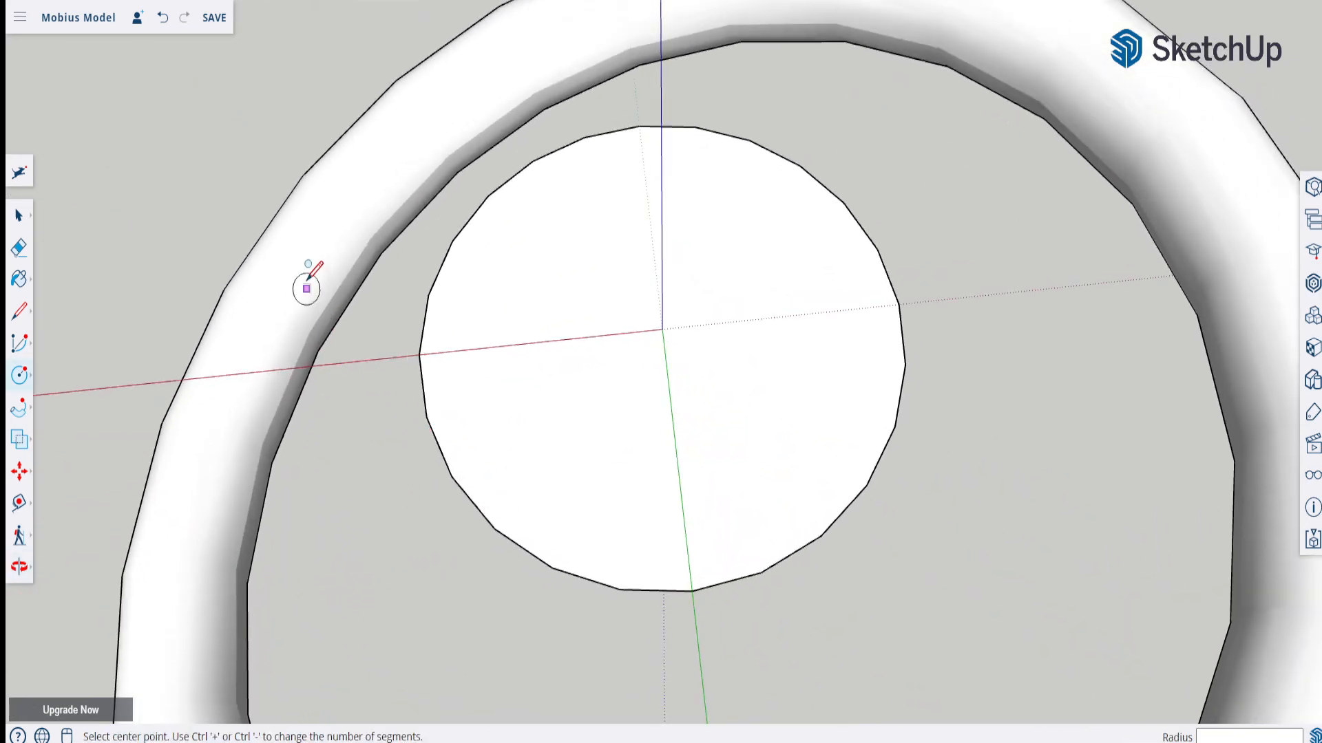
left_click(19, 216)
left_click(327, 277)
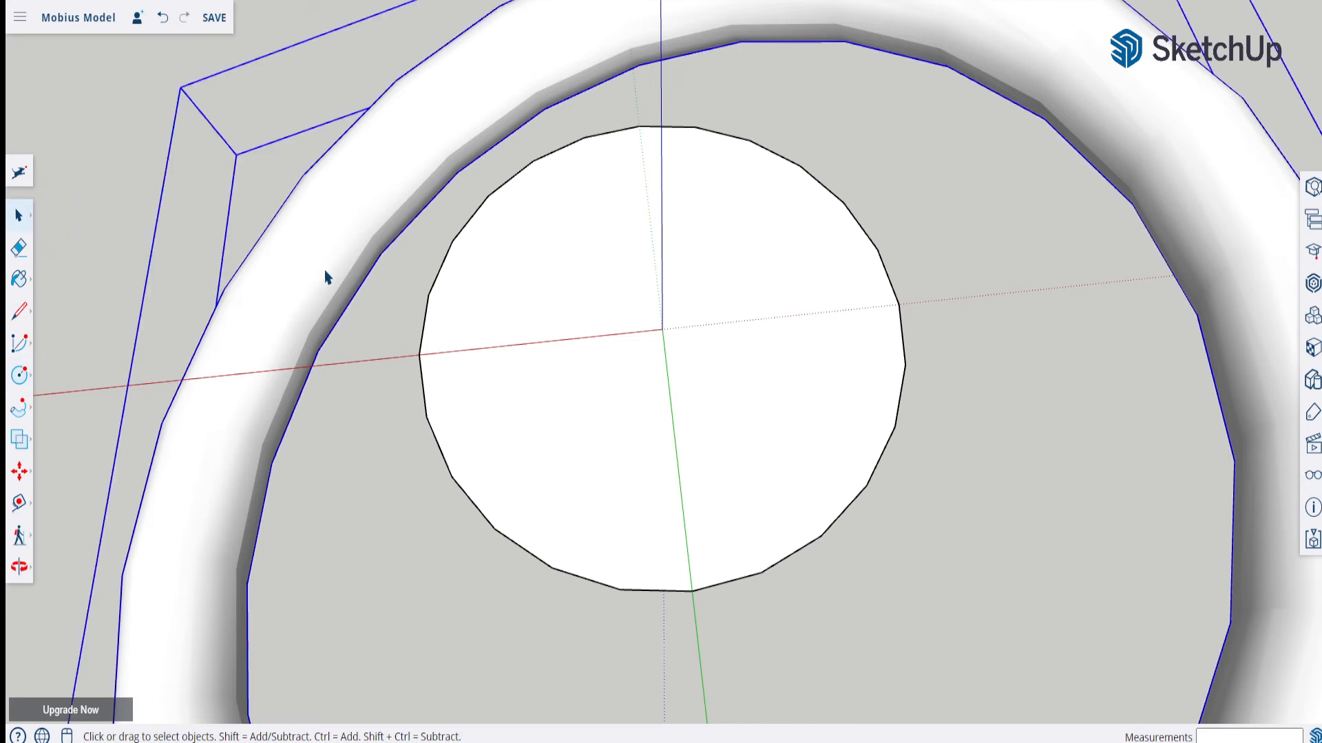
left_click(20, 475)
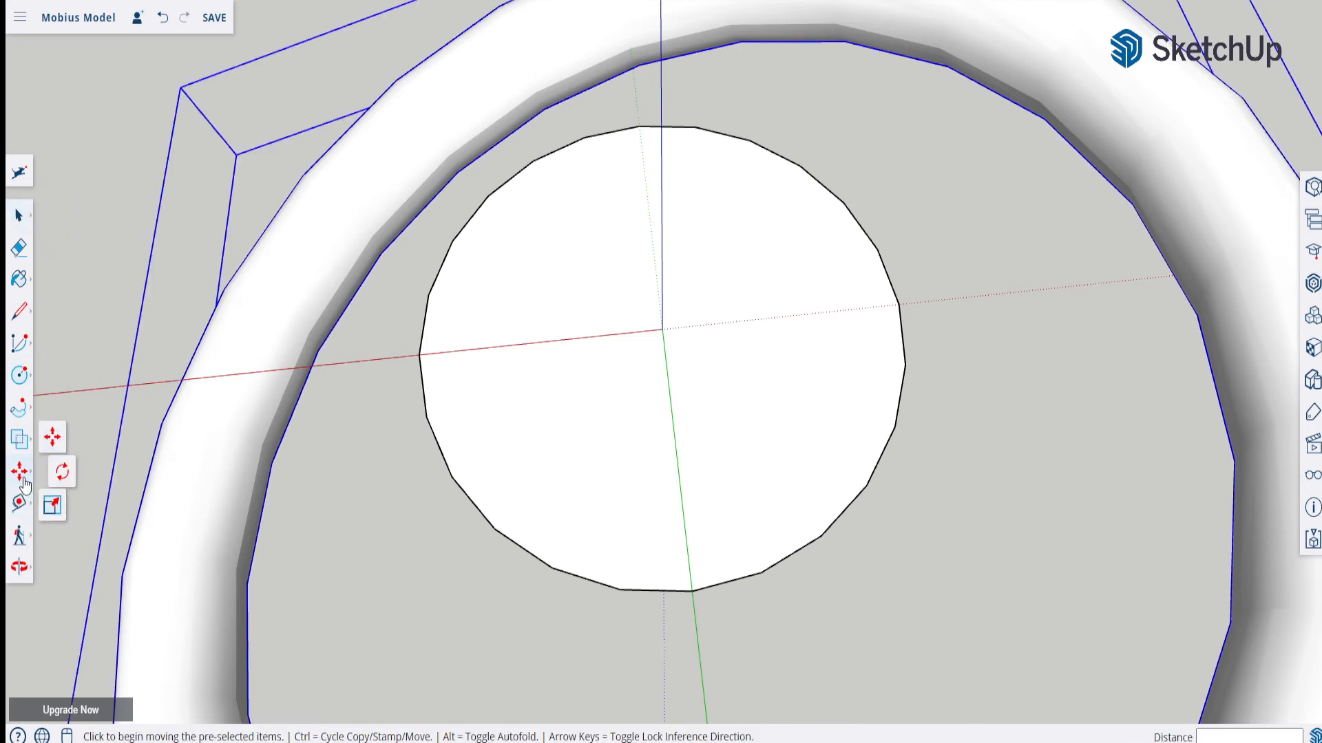
left_click(64, 475)
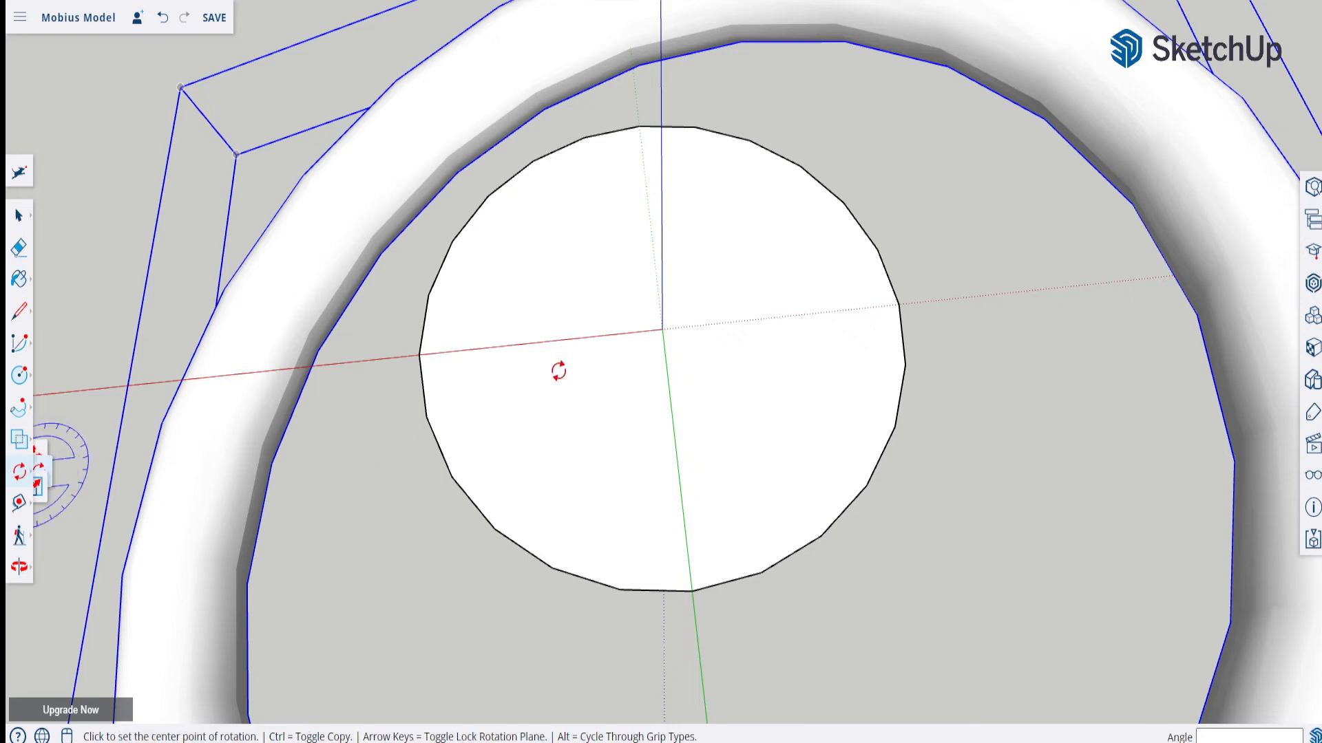
left_click(662, 329)
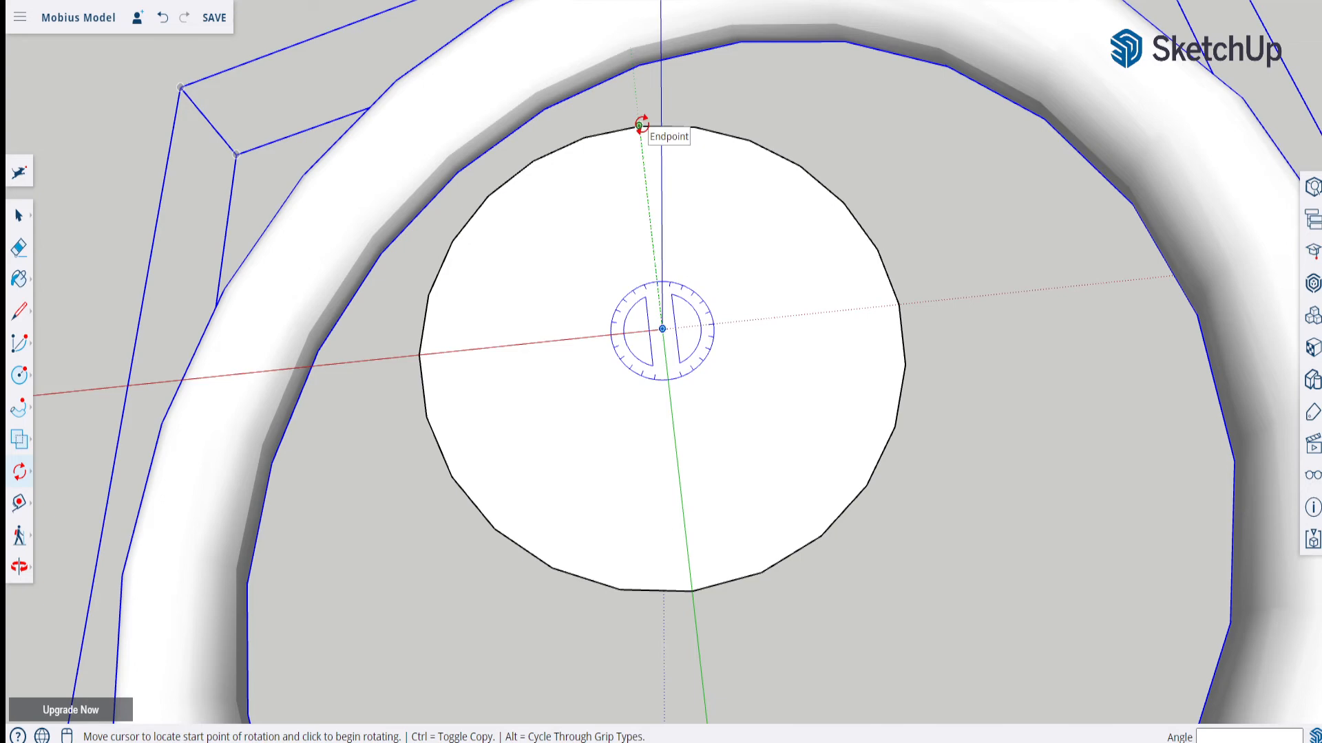
left_click(660, 126)
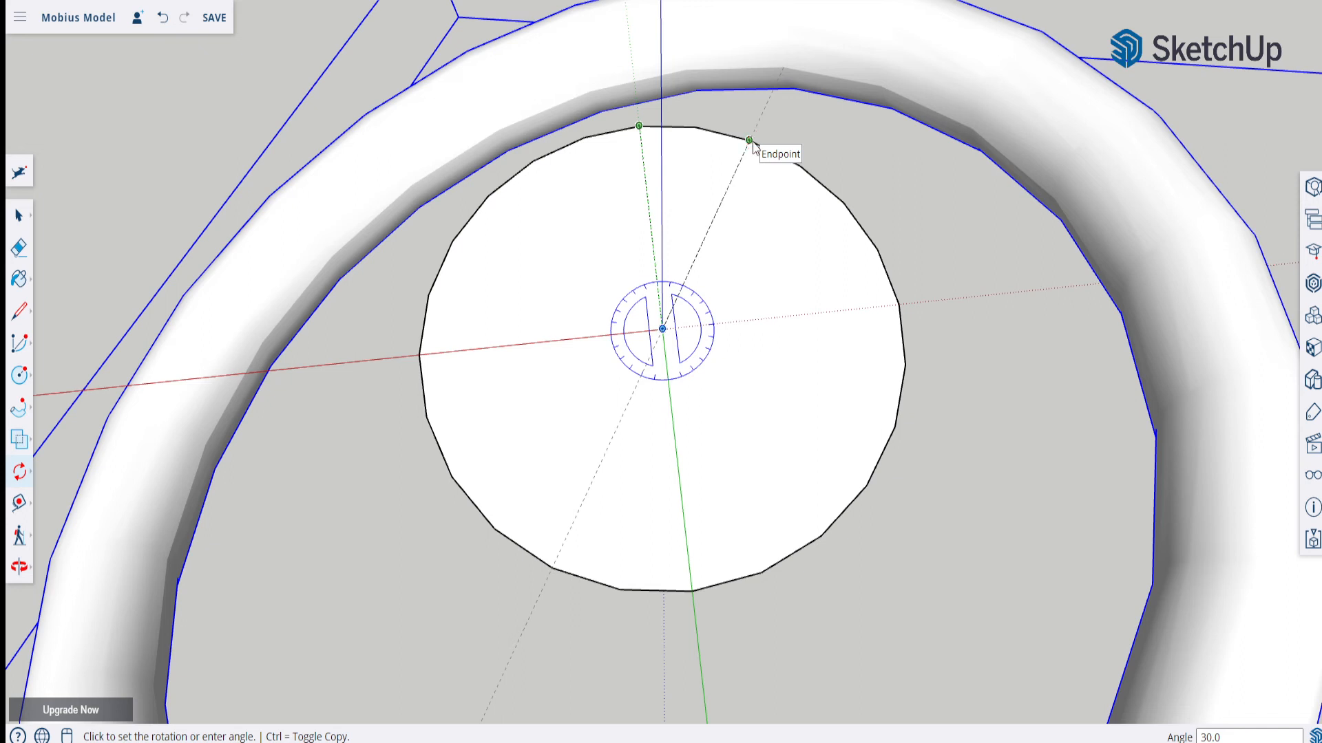
key("ctrl")
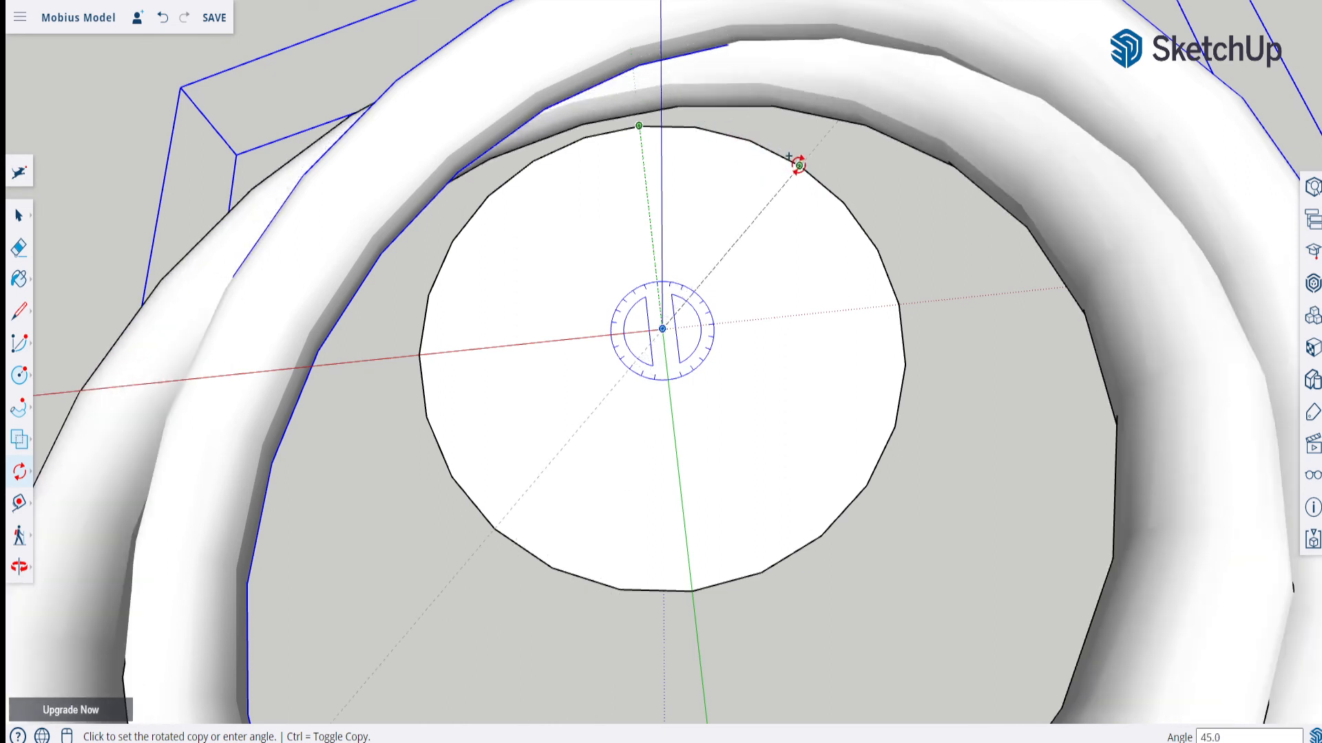
left_click(844, 203)
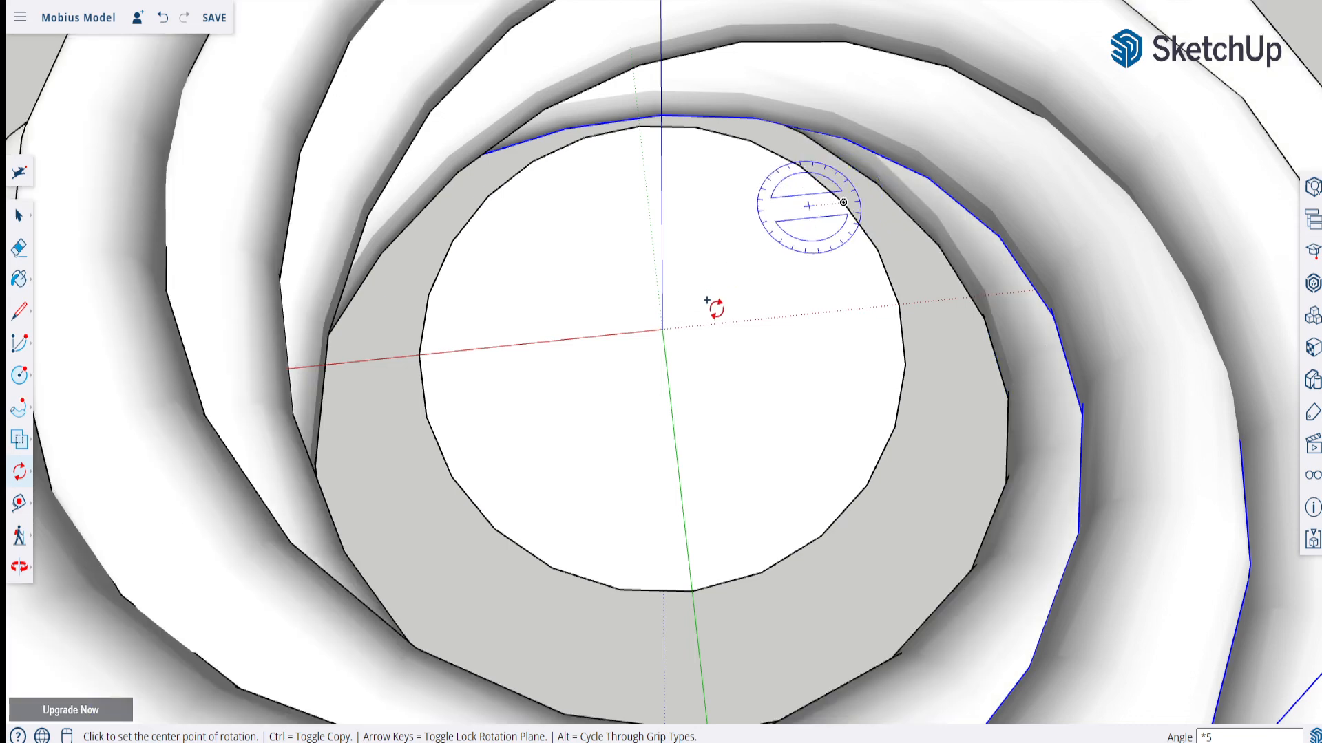
- Erase the guide circle centred on the origin inside the six rings
scroll(739, 284, "down", 5)
middle_click_drag(776, 430, 847, 175)
middle_click_drag(823, 424, 378, 548)
scroll(630, 316, "up", 5)
middle_click_drag(630, 316, 443, 378)
left_click(19, 247)
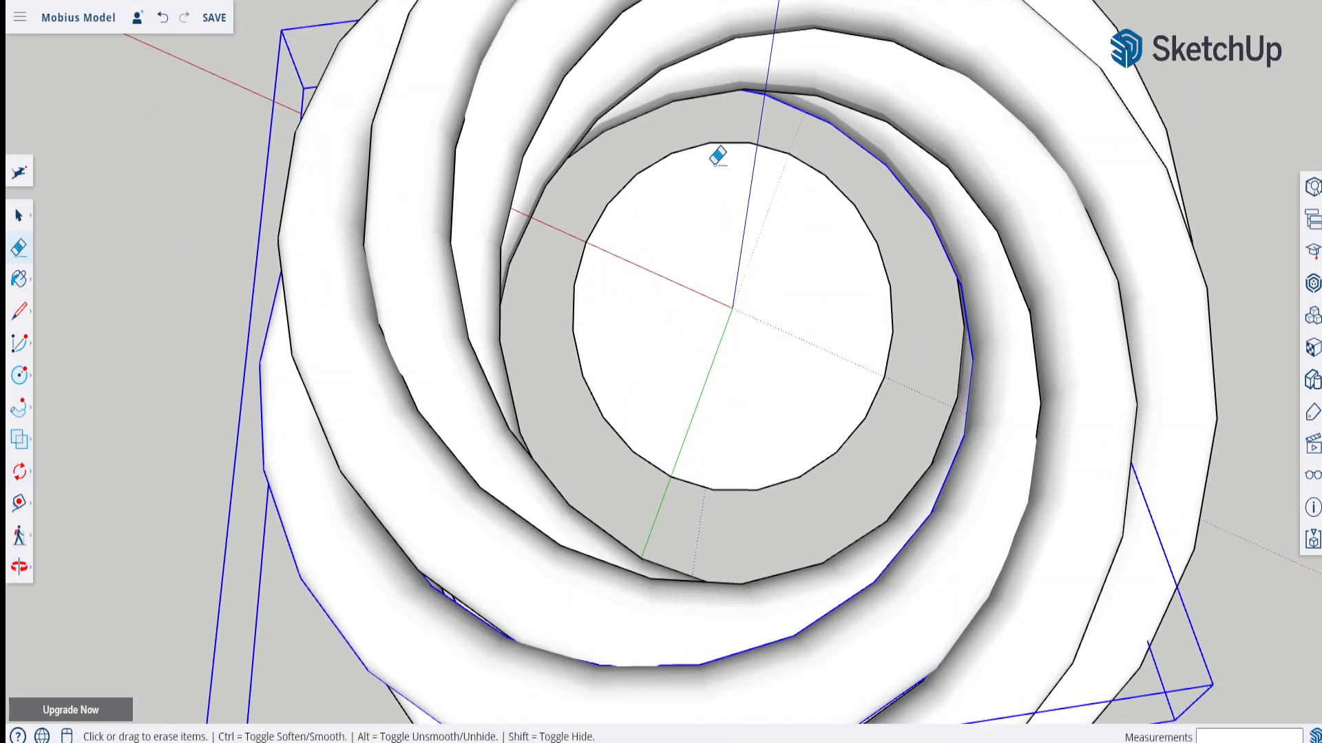
left_click(654, 166)
- Paint one ring red (Color A05) and the adjacent ring just inside it orange (Color C05)
scroll(623, 278, "down", 3)
scroll(627, 276, "down", 4)
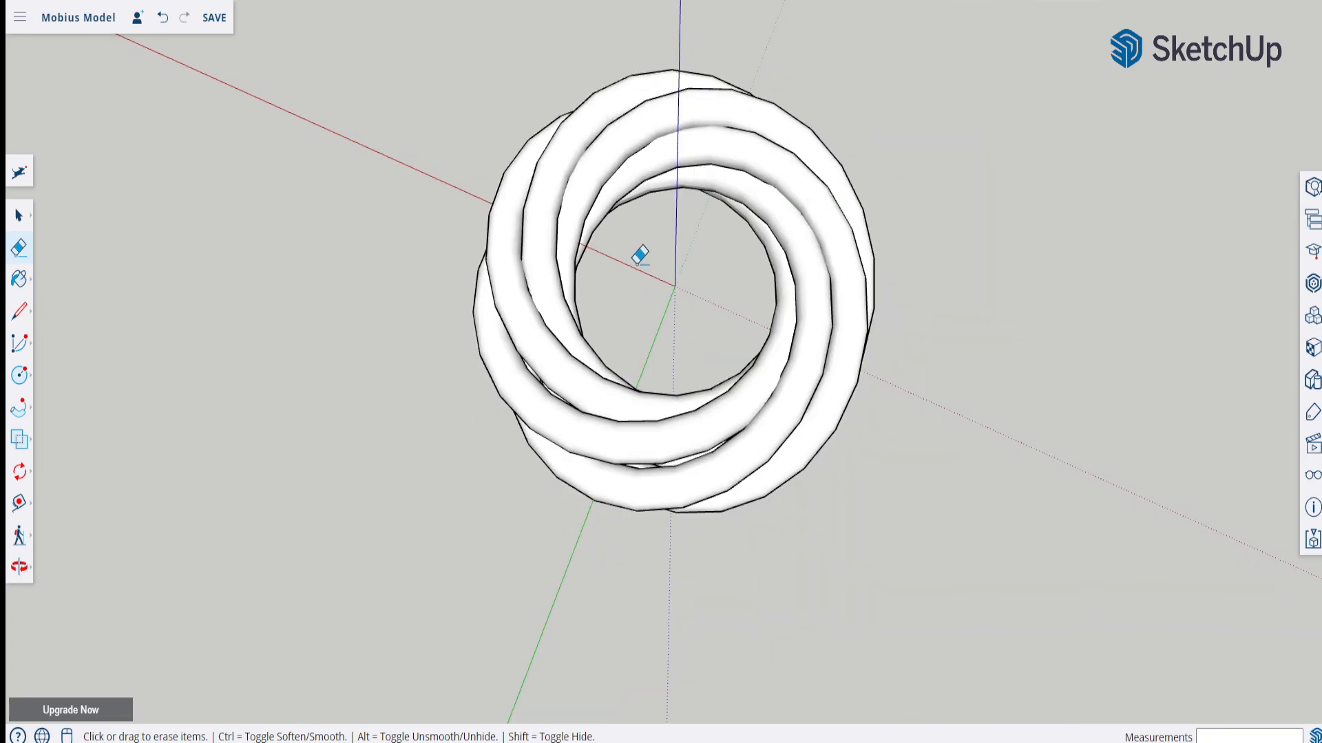
mouse_move(634, 261)
middle_mouse_down()
mouse_move(653, 234)
mouse_move(1006, 323)
middle_mouse_up()
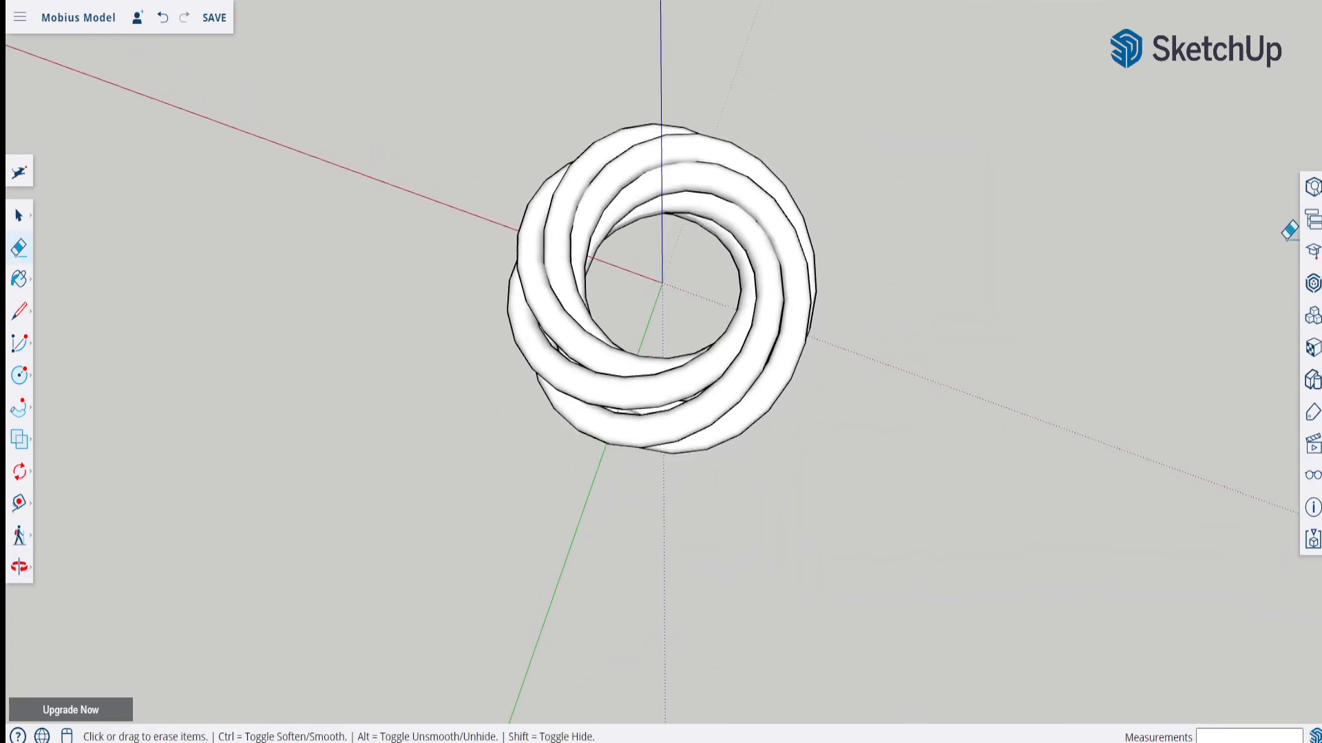
scroll(1232, 174, "up", 1)
scroll(502, 239, "up", 2)
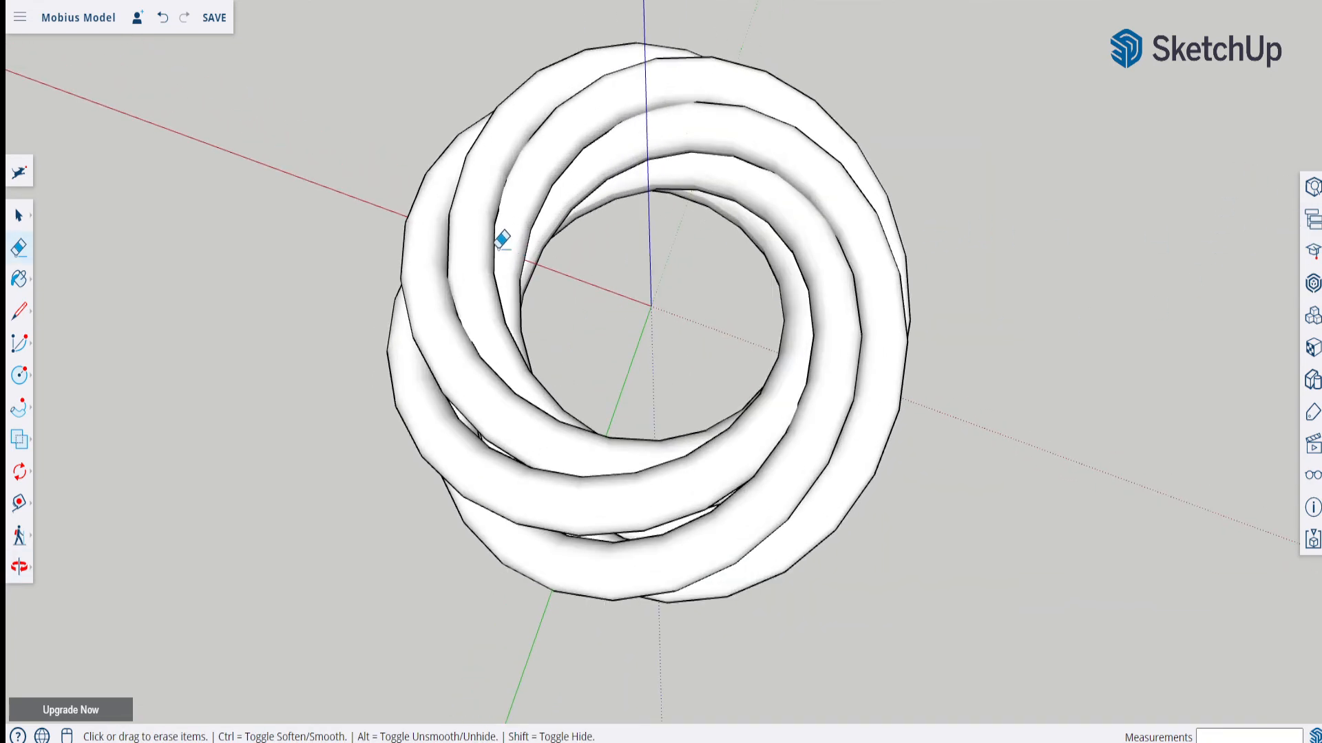
scroll(566, 283, "up", 2)
mouse_move(637, 307)
middle_mouse_down()
mouse_move(663, 256)
mouse_move(681, 130)
middle_mouse_up()
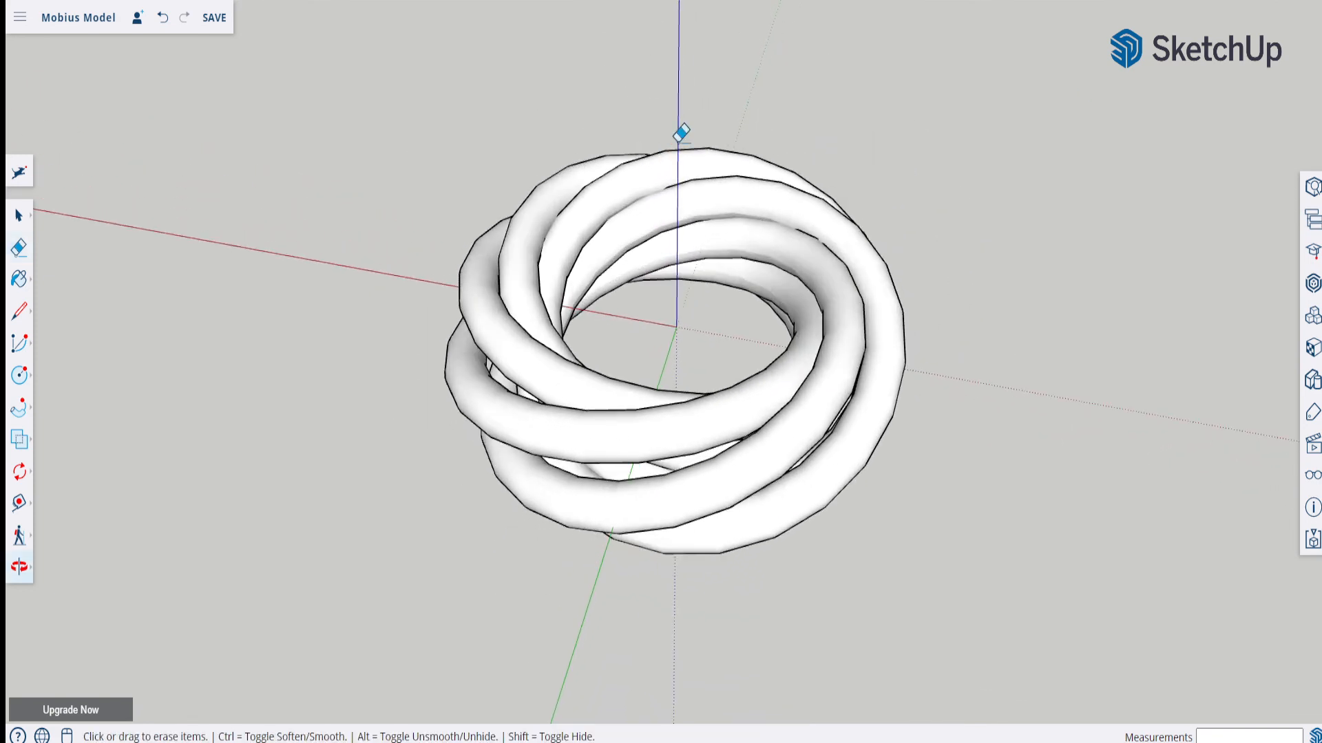
scroll(605, 289, "up", 2)
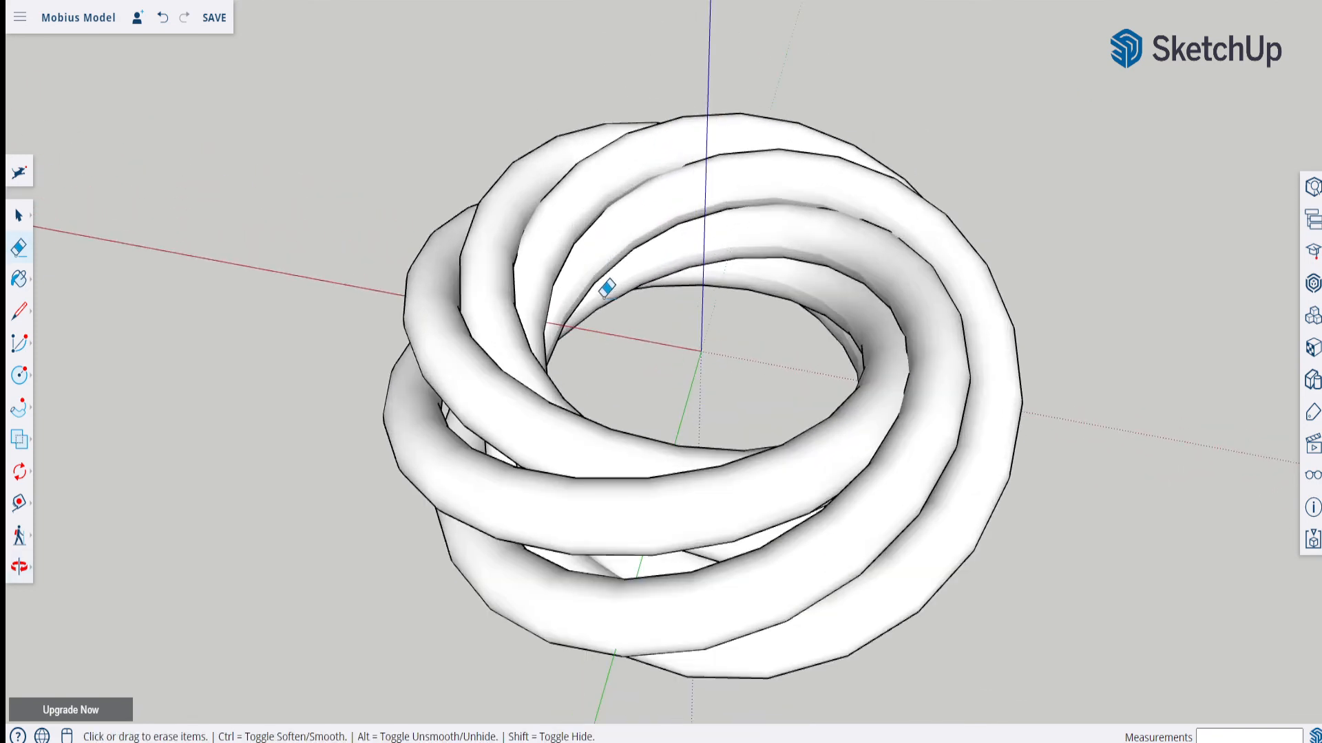
left_click(1315, 351)
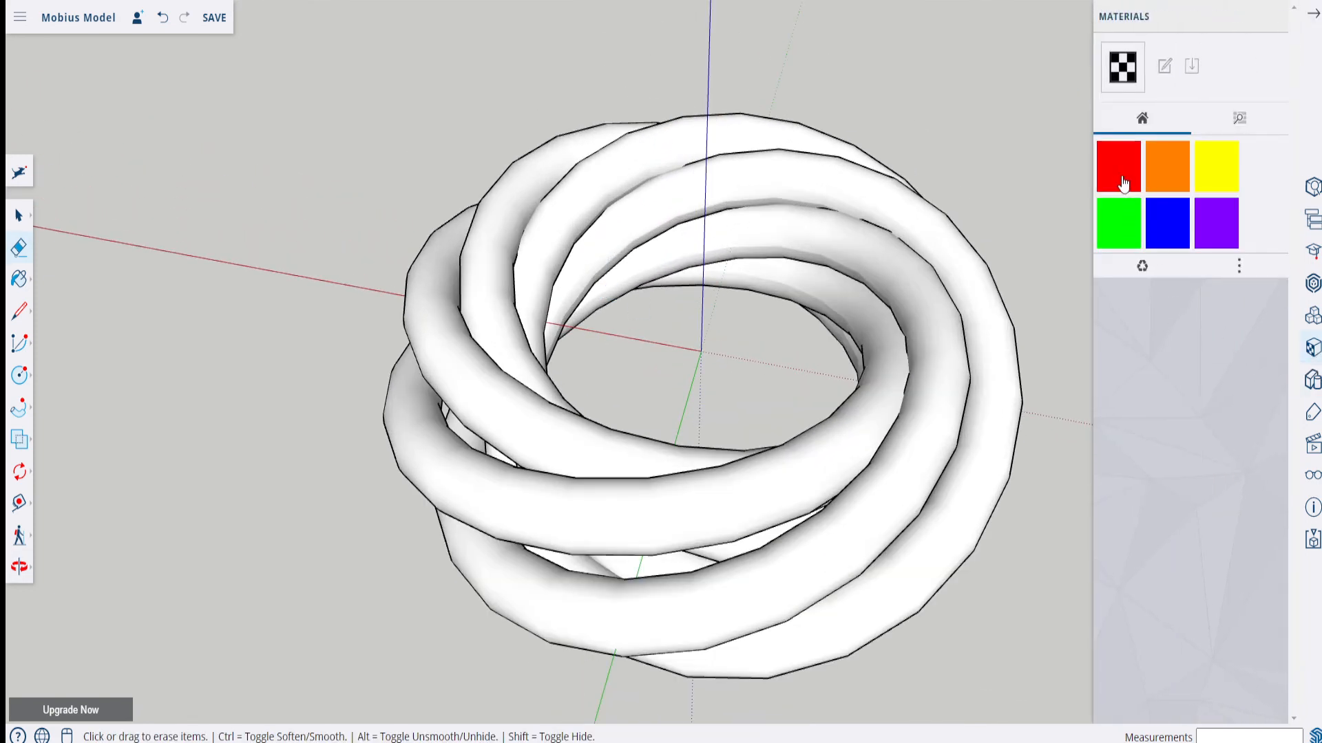
left_click(1119, 172)
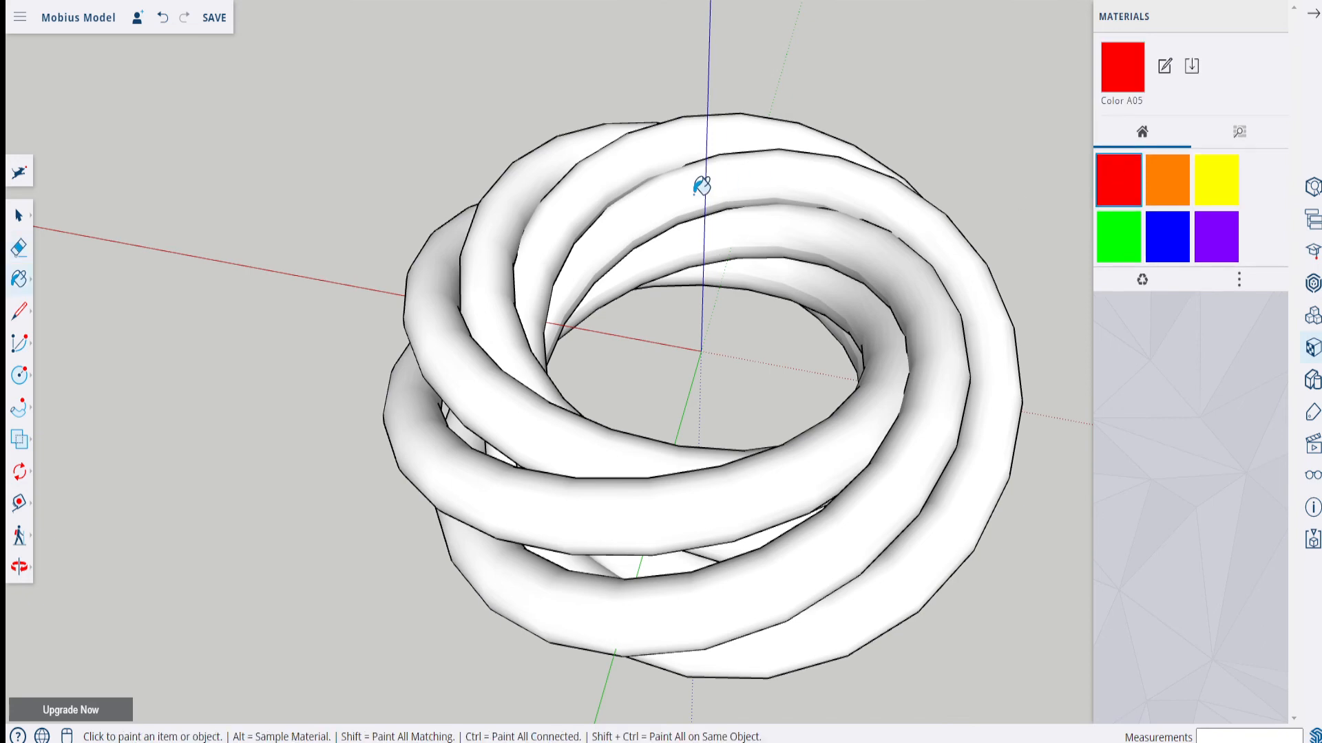
left_click(953, 231)
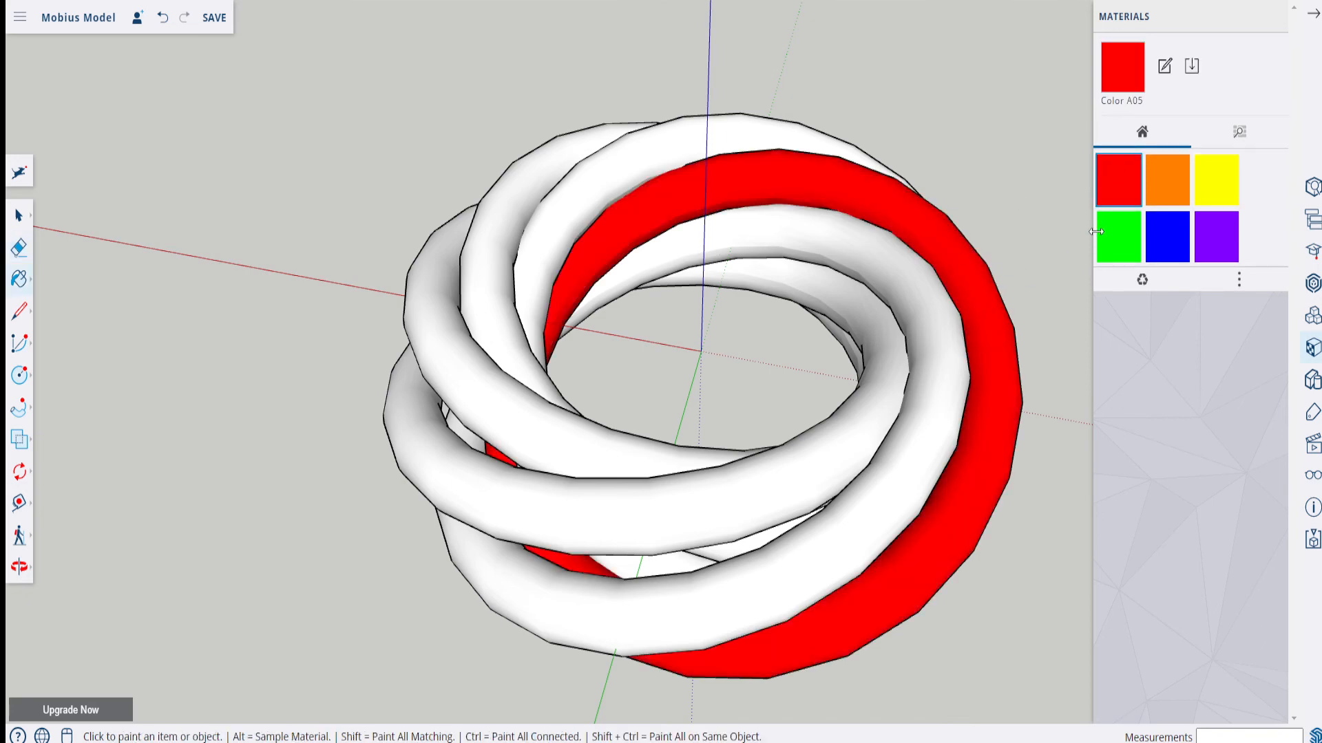
left_click(1165, 201)
left_click(945, 410)
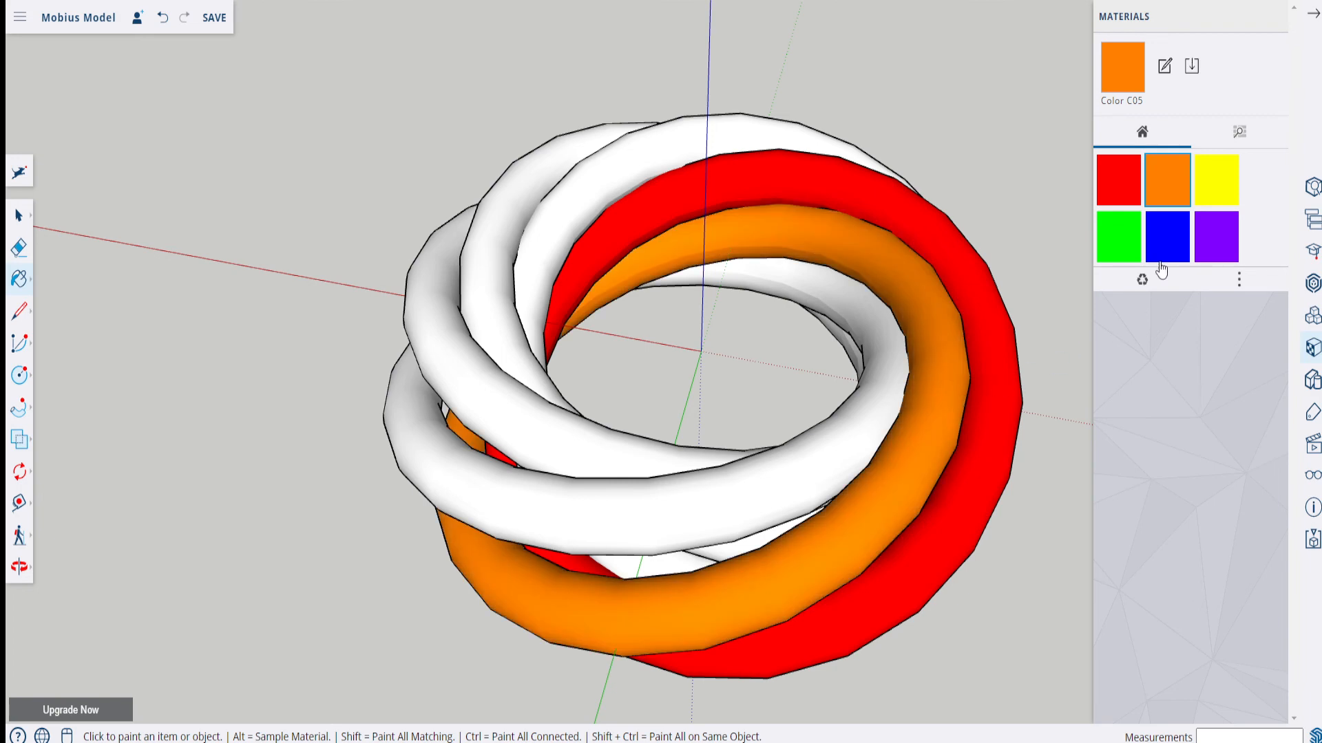
- Paint the ring next to the orange one yellow (Color E05) and the following ring green (Color G05)
left_click(1215, 200)
left_click(782, 477)
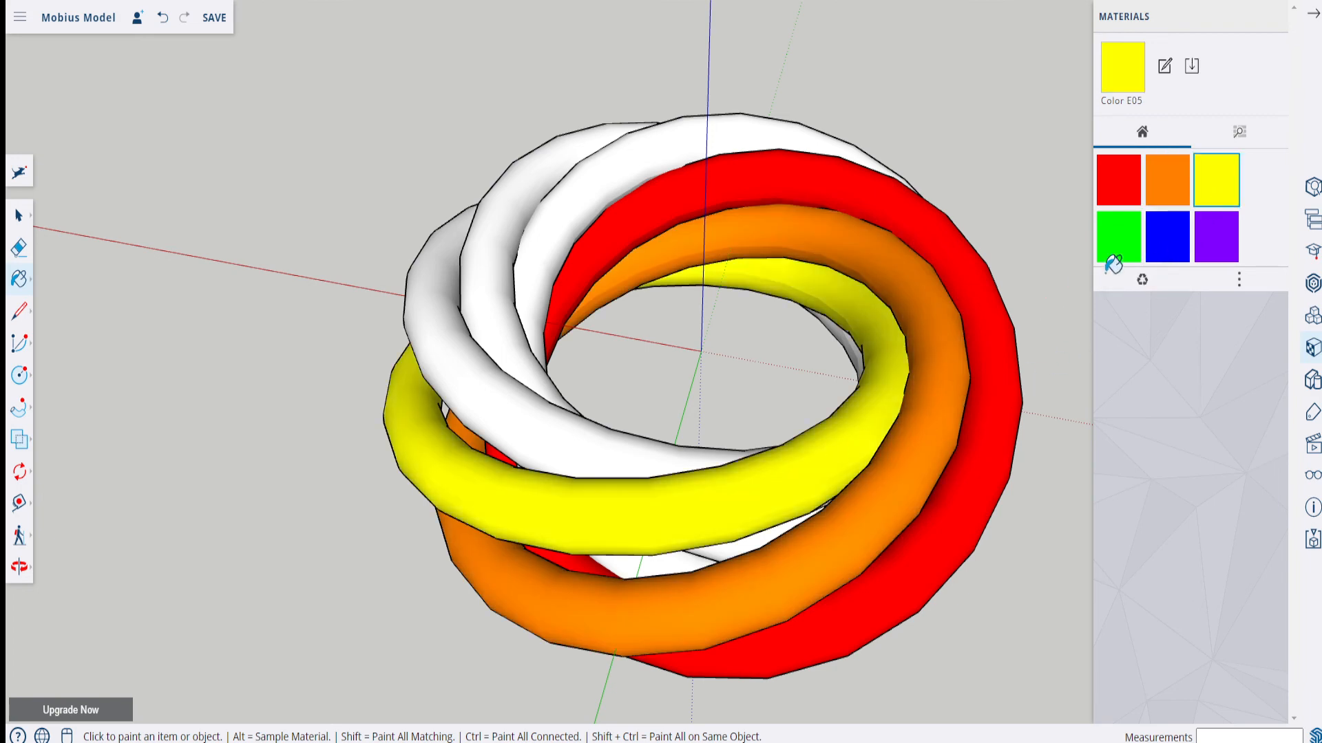
left_click(1139, 247)
left_click(547, 432)
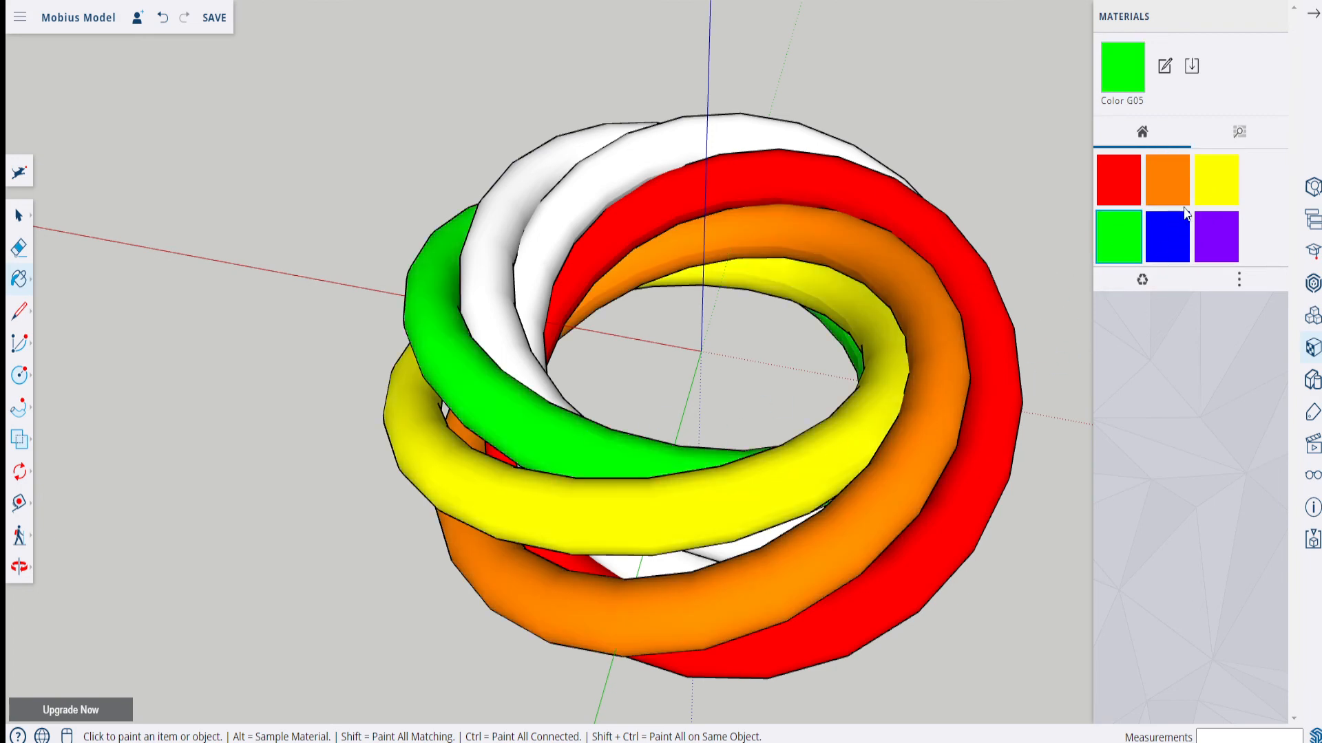
- Paint the ring next to the green one blue (Color I05) and the last white ring purple (Color J05)
left_click(1168, 237)
left_click(509, 303)
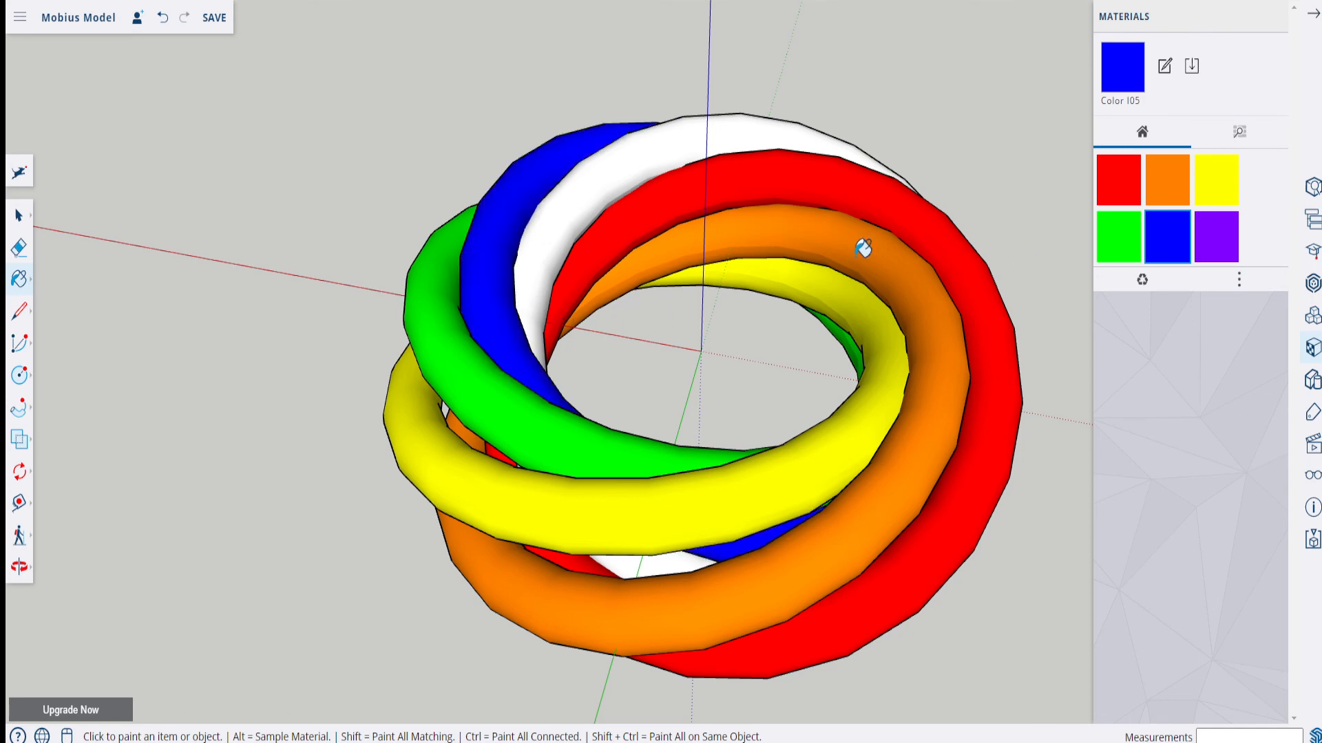
left_click(1224, 247)
left_click(541, 223)
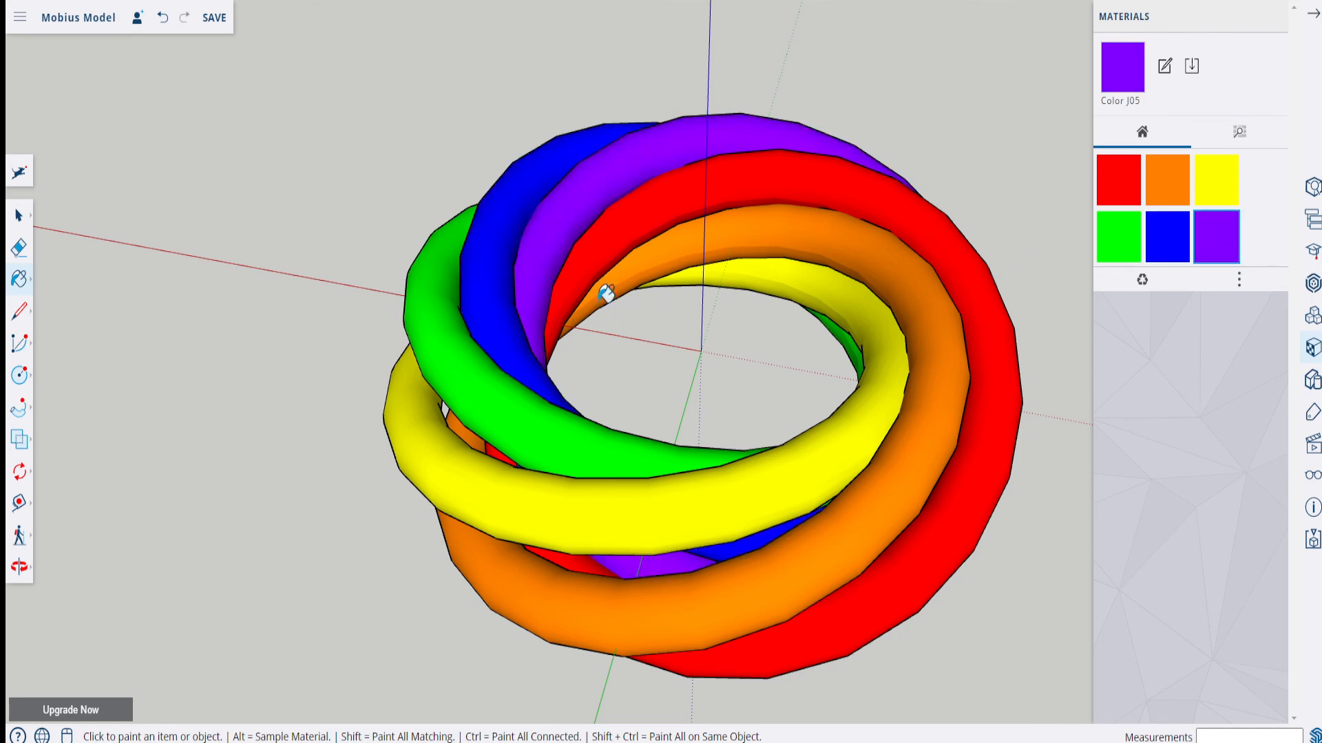
- Examine the finished six-colour Mobius ring from above, from the side and around its circumference
key("o")
mouse_move(633, 486)
middle_mouse_down()
mouse_move(569, 386)
mouse_move(478, 363)
mouse_move(560, 454)
mouse_move(750, 519)
mouse_move(596, 433)
mouse_move(577, 379)
mouse_move(605, 416)
mouse_move(791, 351)
mouse_move(832, 489)
mouse_move(359, 442)
mouse_move(498, 357)
mouse_move(814, 475)
mouse_move(525, 337)
mouse_move(596, 432)
mouse_move(475, 378)
middle_mouse_up()
key("b")
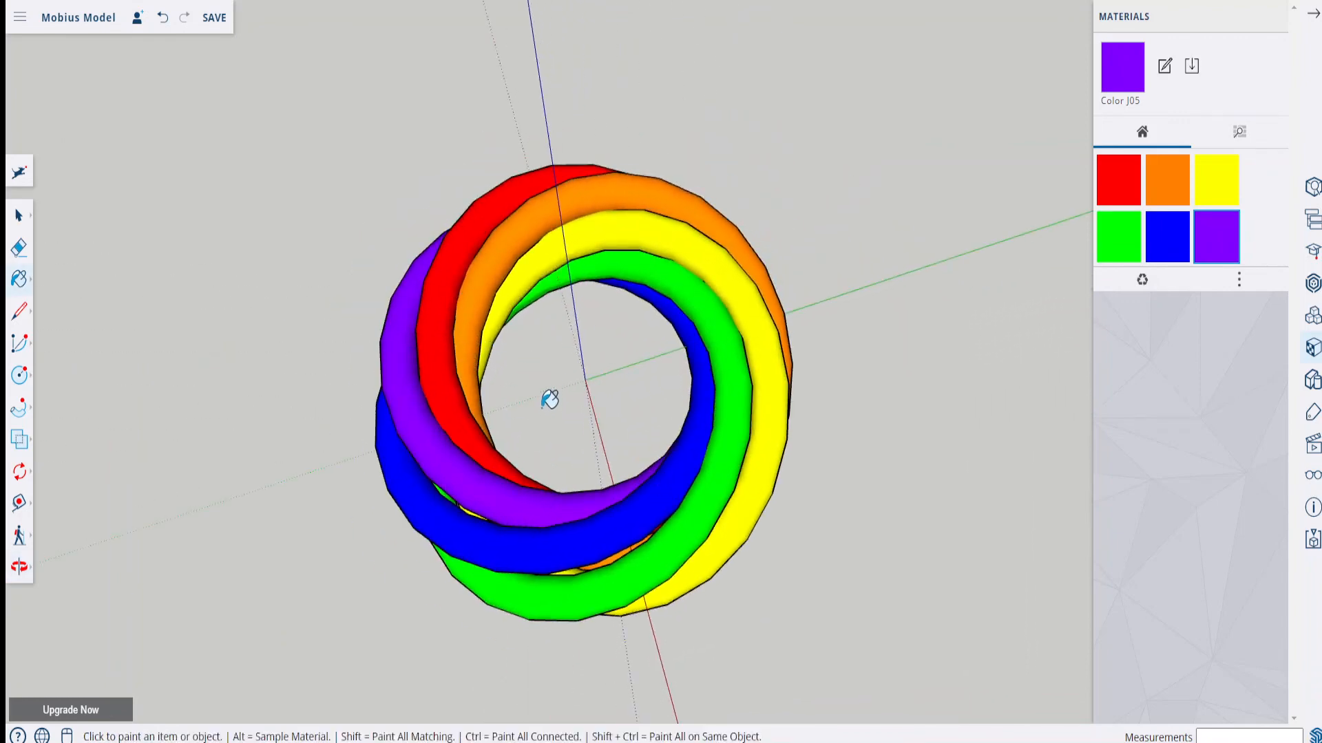
mouse_move(550, 399)
middle_mouse_down()
mouse_move(489, 188)
mouse_move(461, 211)
mouse_move(404, 365)
mouse_move(254, 481)
mouse_move(135, 599)
mouse_move(348, 157)
mouse_move(431, 370)
mouse_move(817, 373)
mouse_move(561, 398)
mouse_move(282, 473)
mouse_move(163, 463)
mouse_move(269, 451)
mouse_move(298, 424)
middle_mouse_up()
scroll(434, 372, "up", 3)
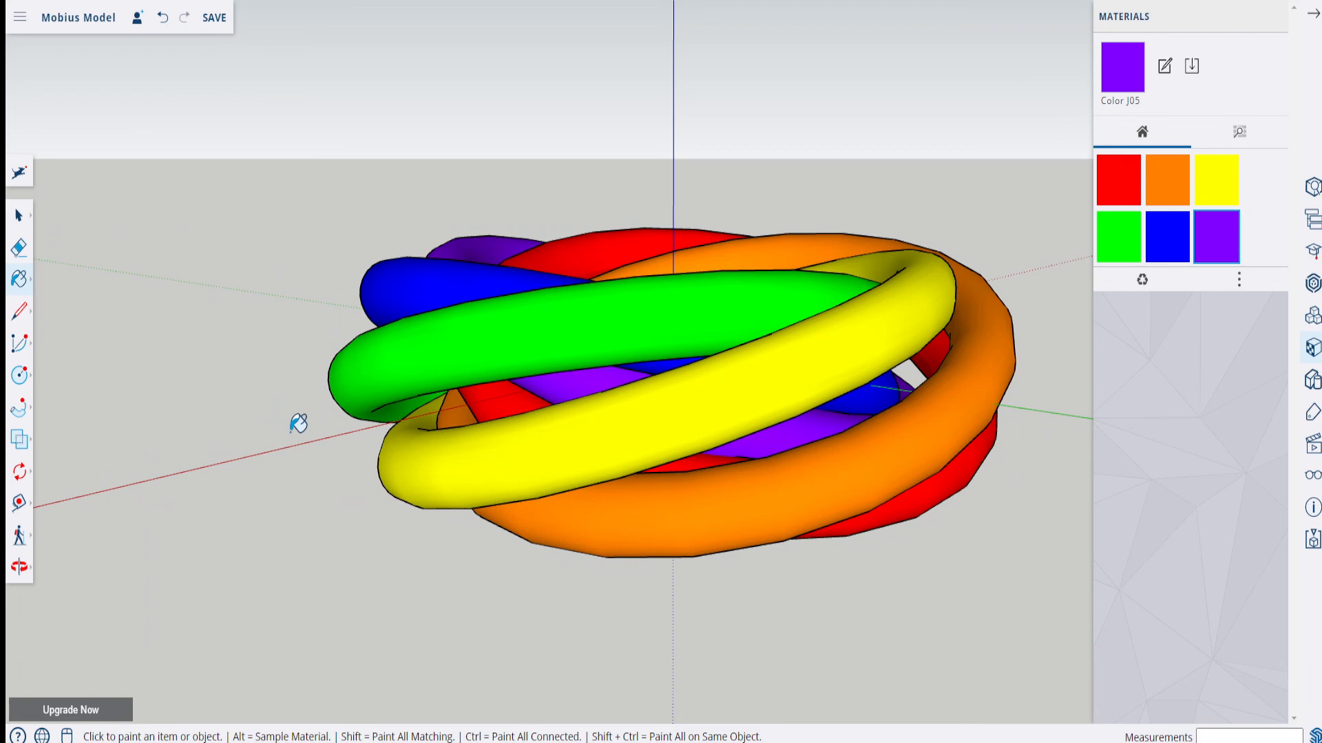
middle_click_drag(420, 339, 591, 452)
mouse_move(303, 339)
middle_mouse_down()
mouse_move(260, 331)
mouse_move(378, 451)
mouse_move(393, 577)
mouse_move(409, 551)
middle_mouse_up()
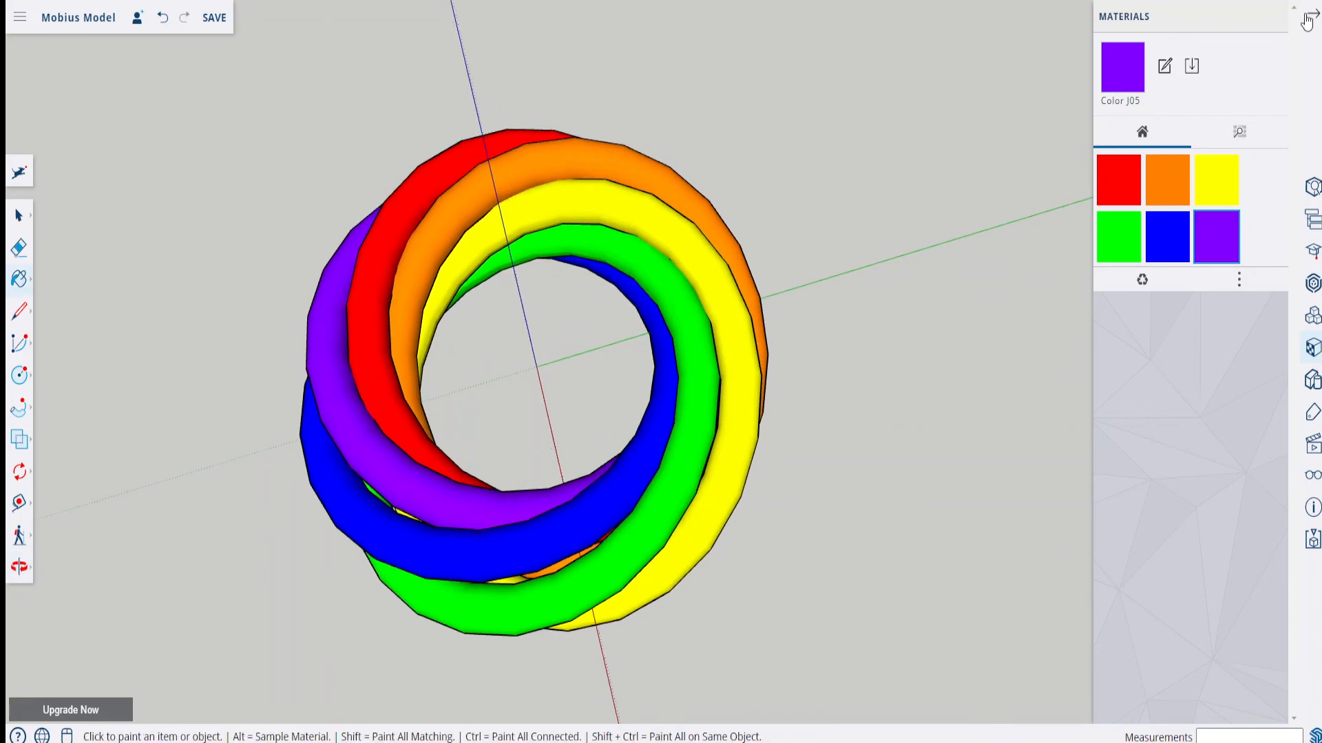
mouse_move(324, 398)
middle_mouse_down()
mouse_move(375, 466)
mouse_move(323, 140)
mouse_move(200, 94)
middle_mouse_up()
mouse_move(856, 289)
middle_mouse_down()
mouse_move(101, 358)
mouse_move(331, 339)
mouse_move(324, 378)
mouse_move(232, 458)
mouse_move(147, 458)
mouse_move(549, 360)
mouse_move(507, 398)
mouse_move(266, 404)
mouse_move(245, 386)
middle_mouse_up()
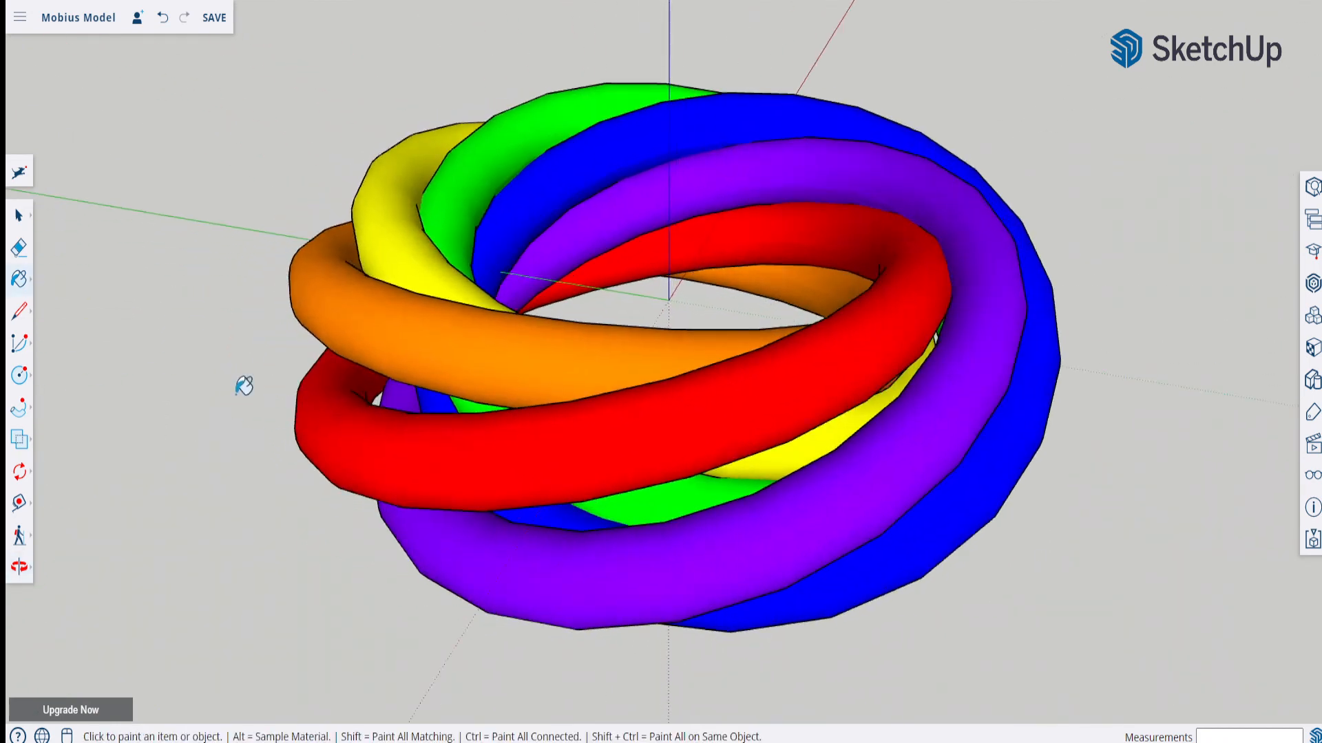